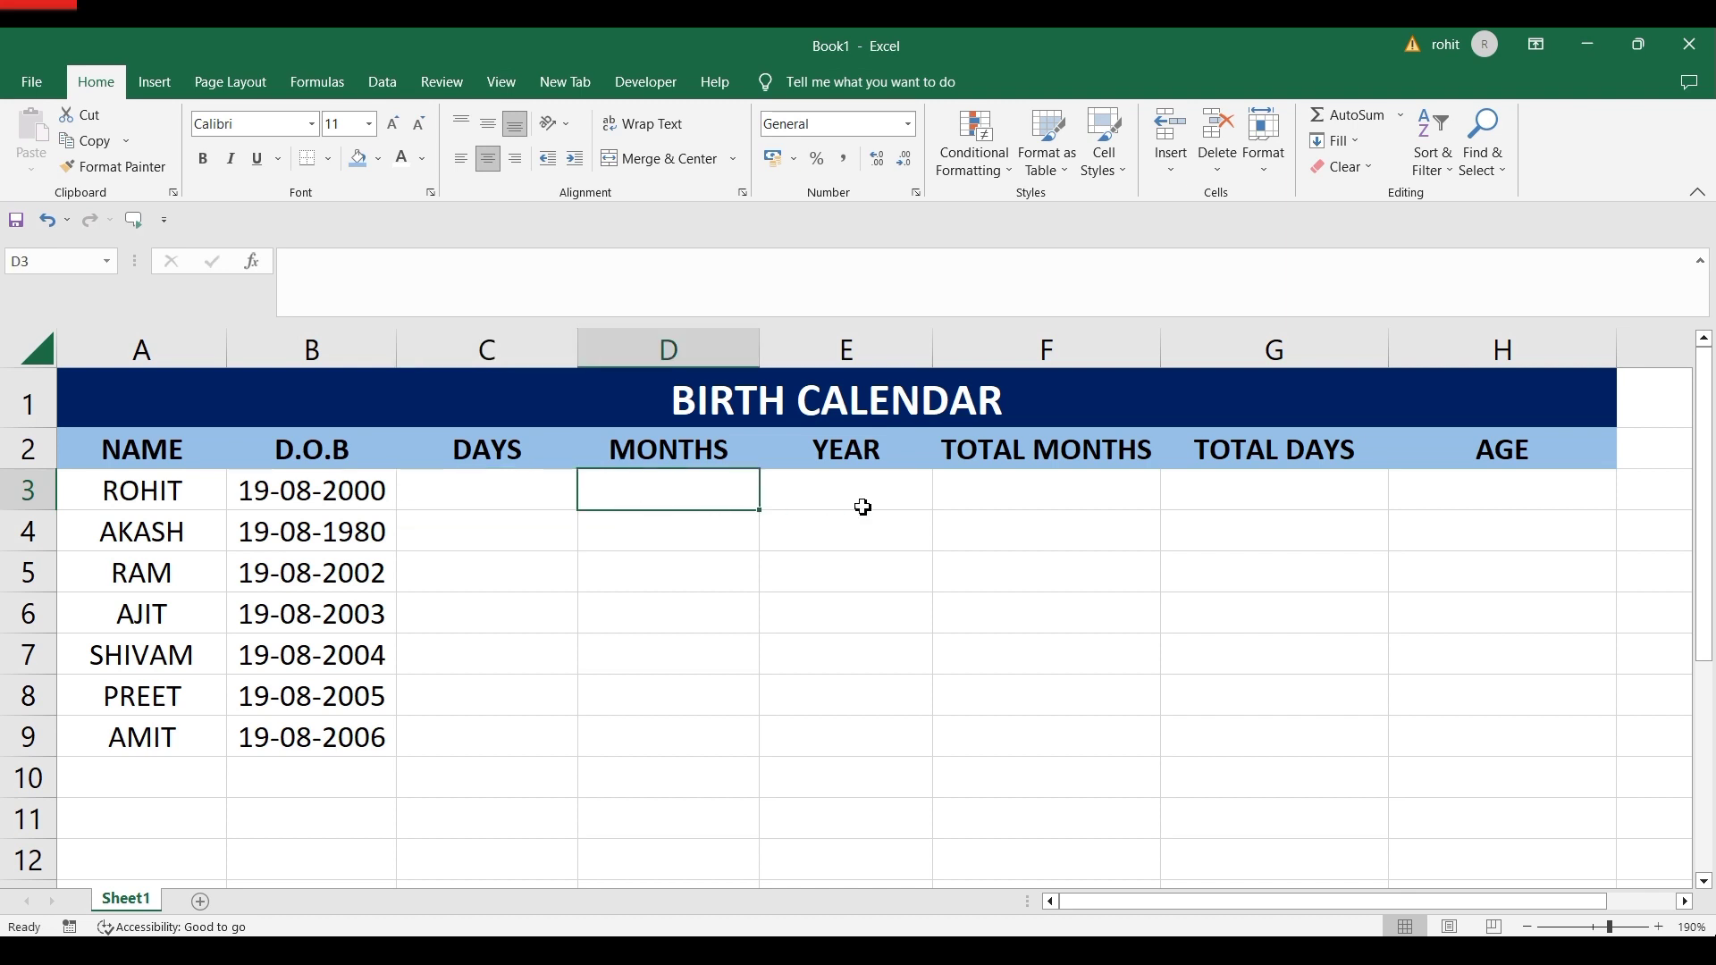
click(904, 488)
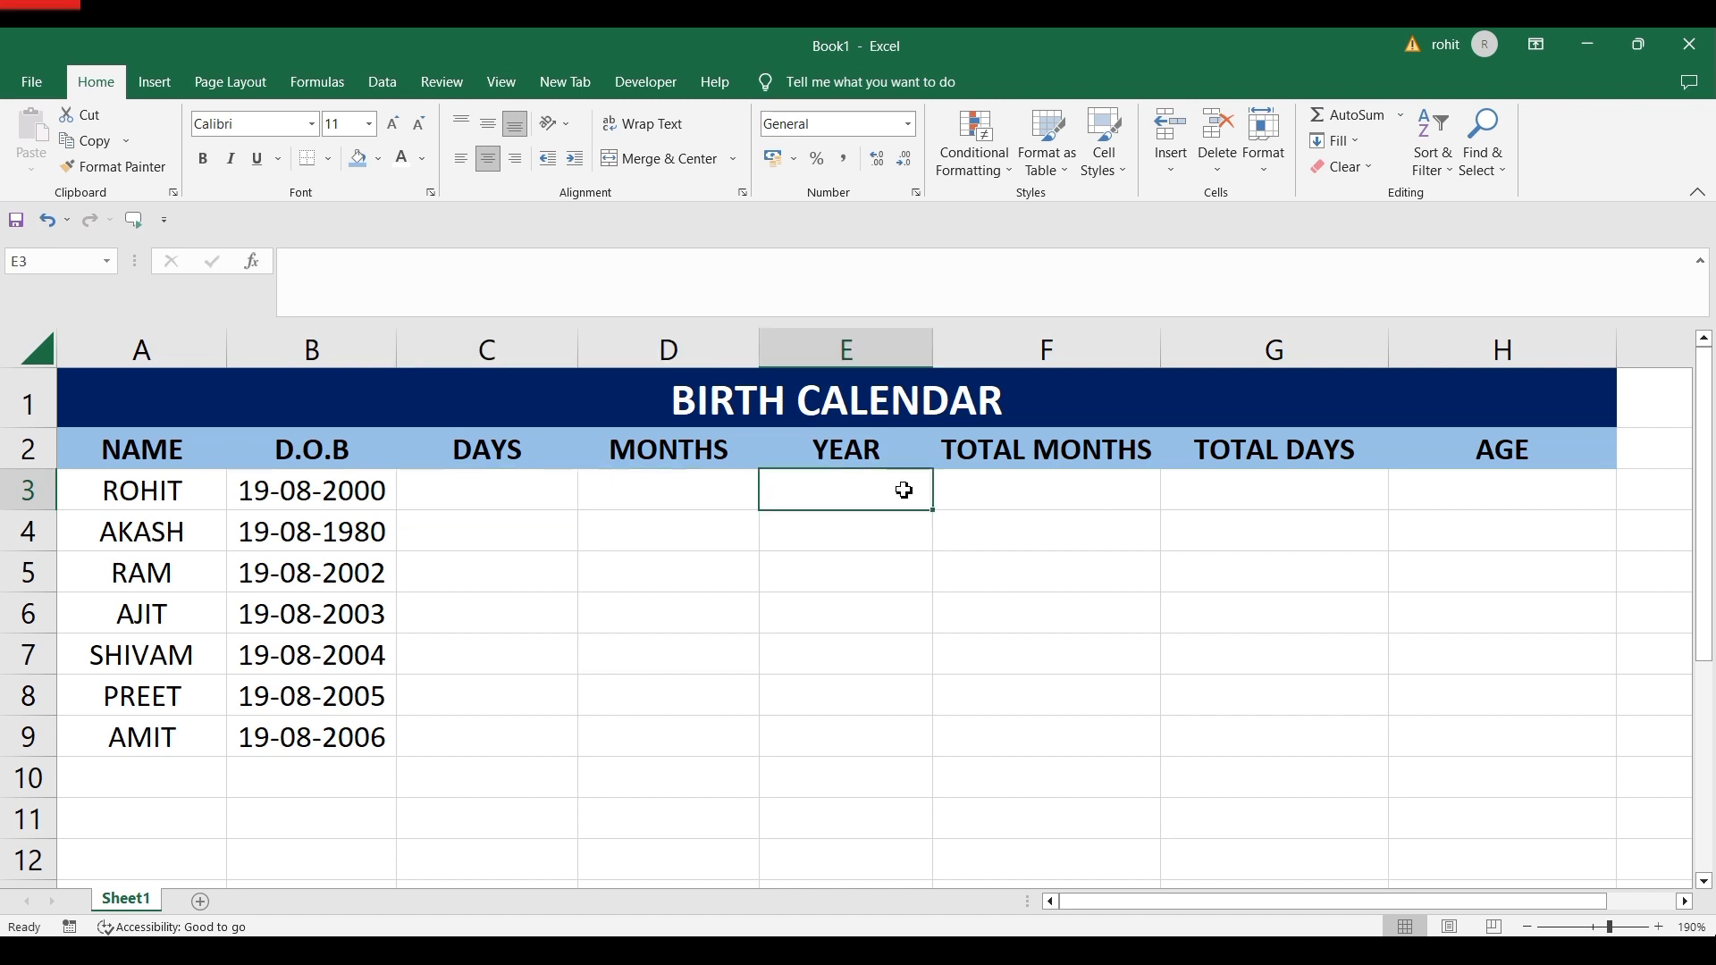
click(973, 491)
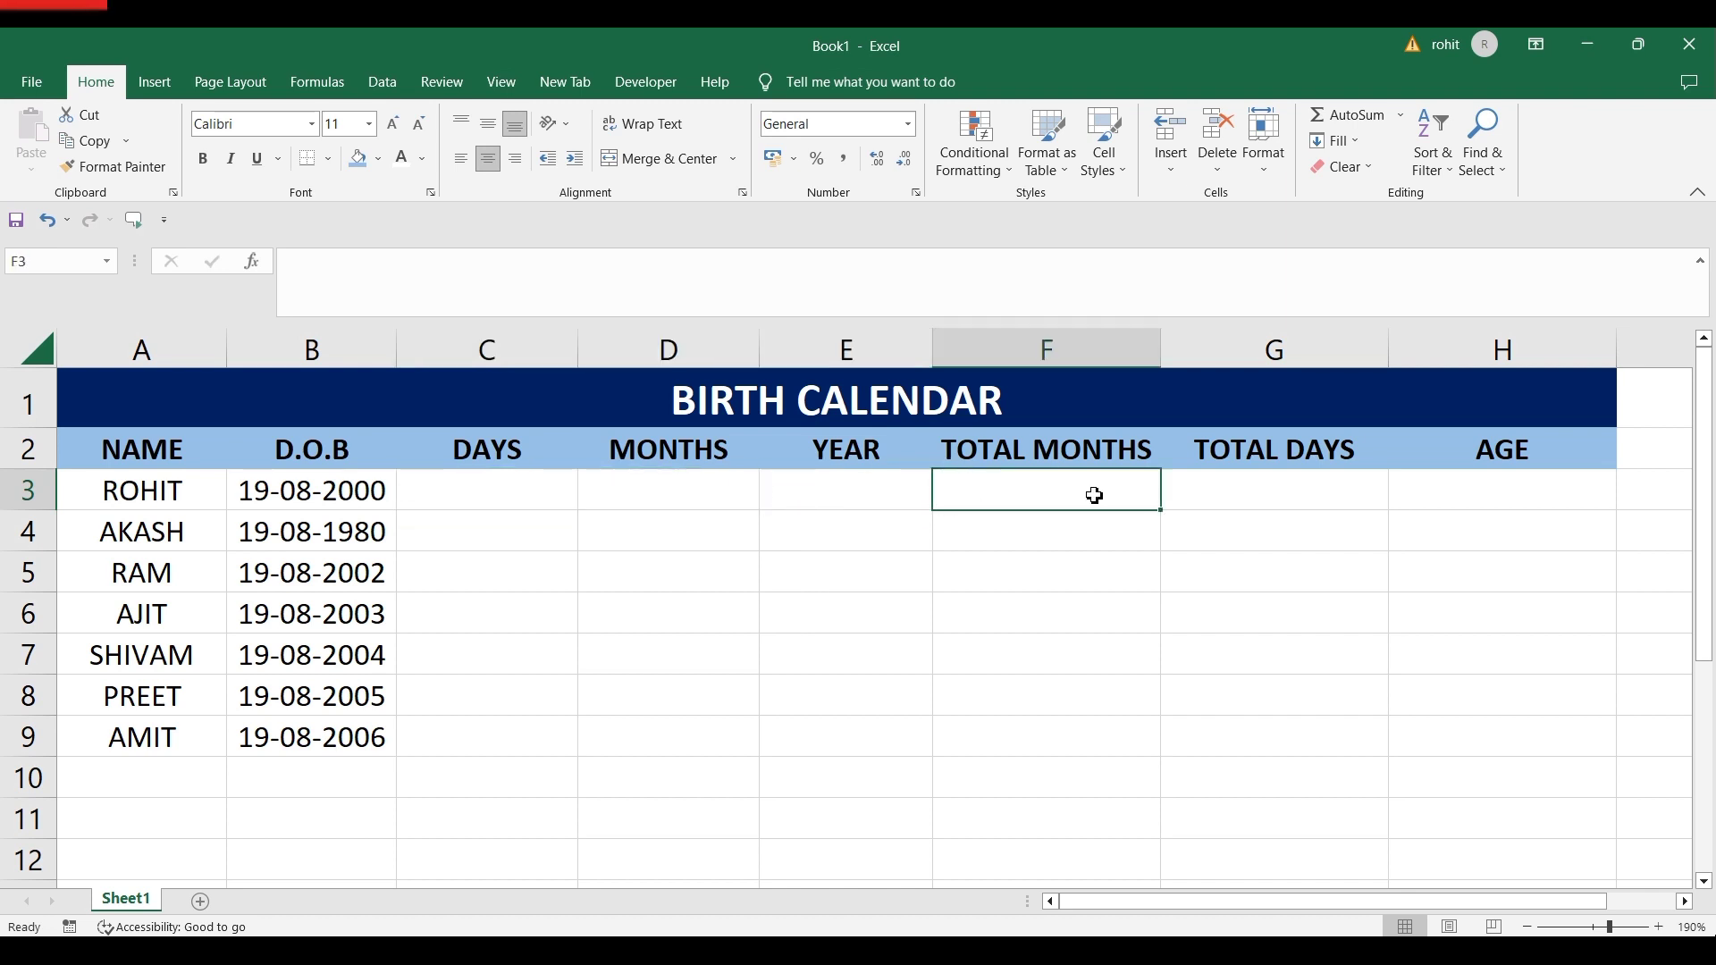
click(1213, 495)
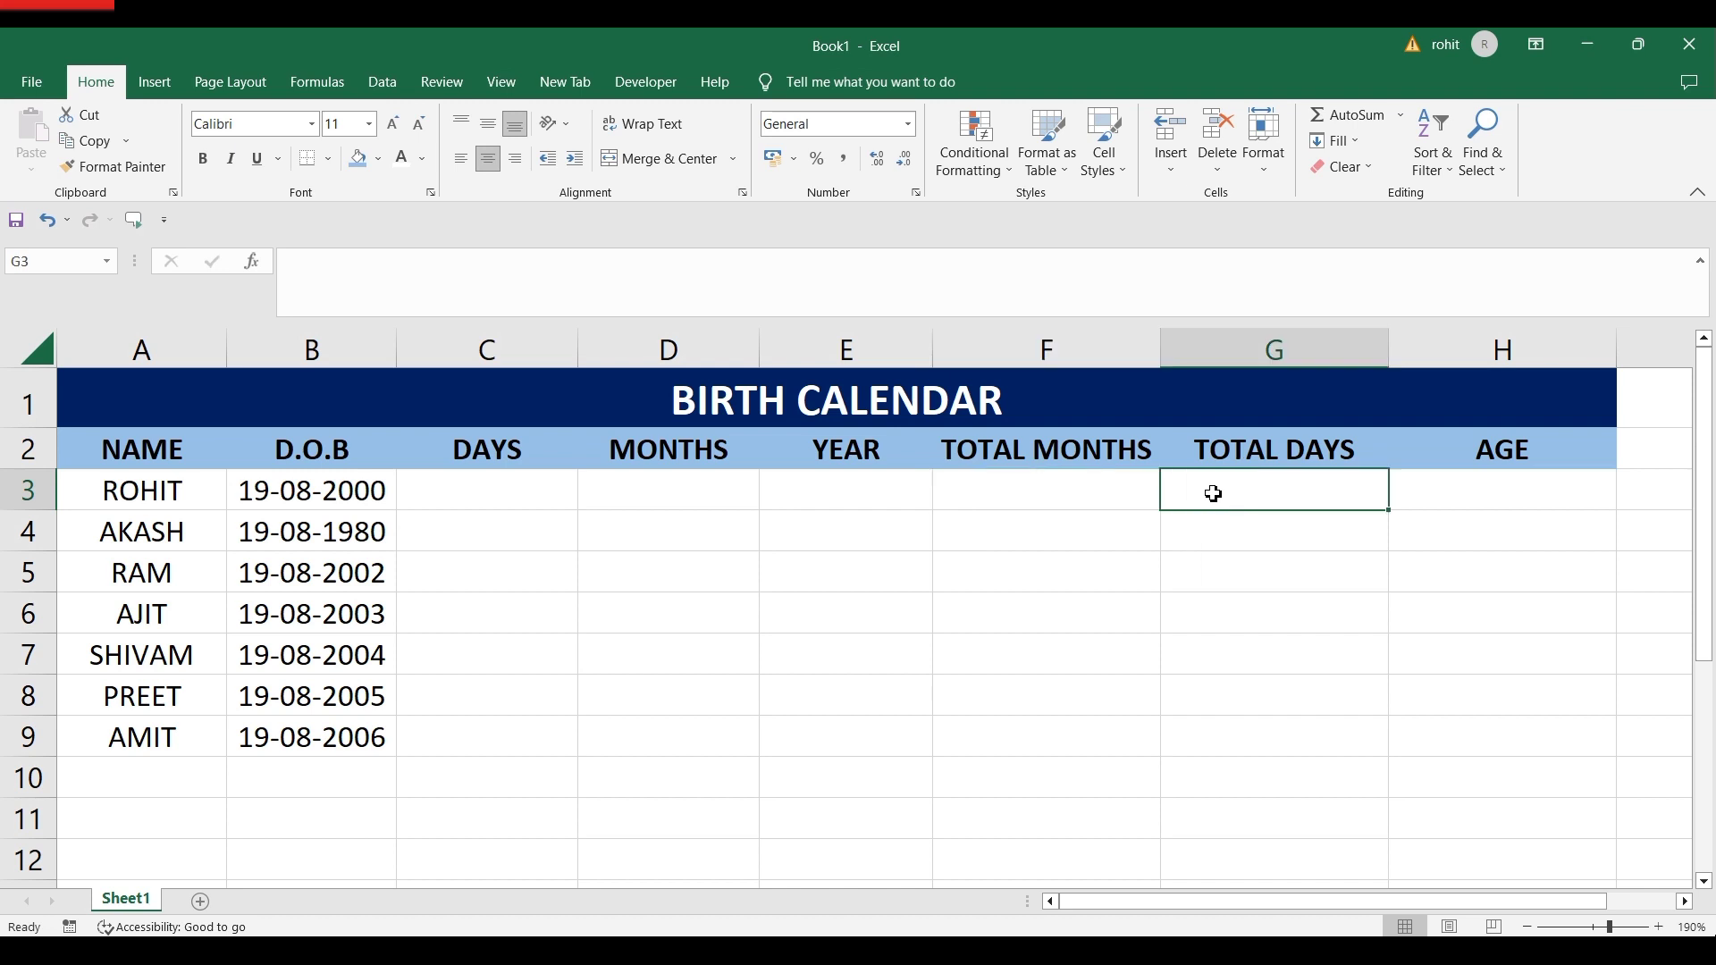
click(1400, 507)
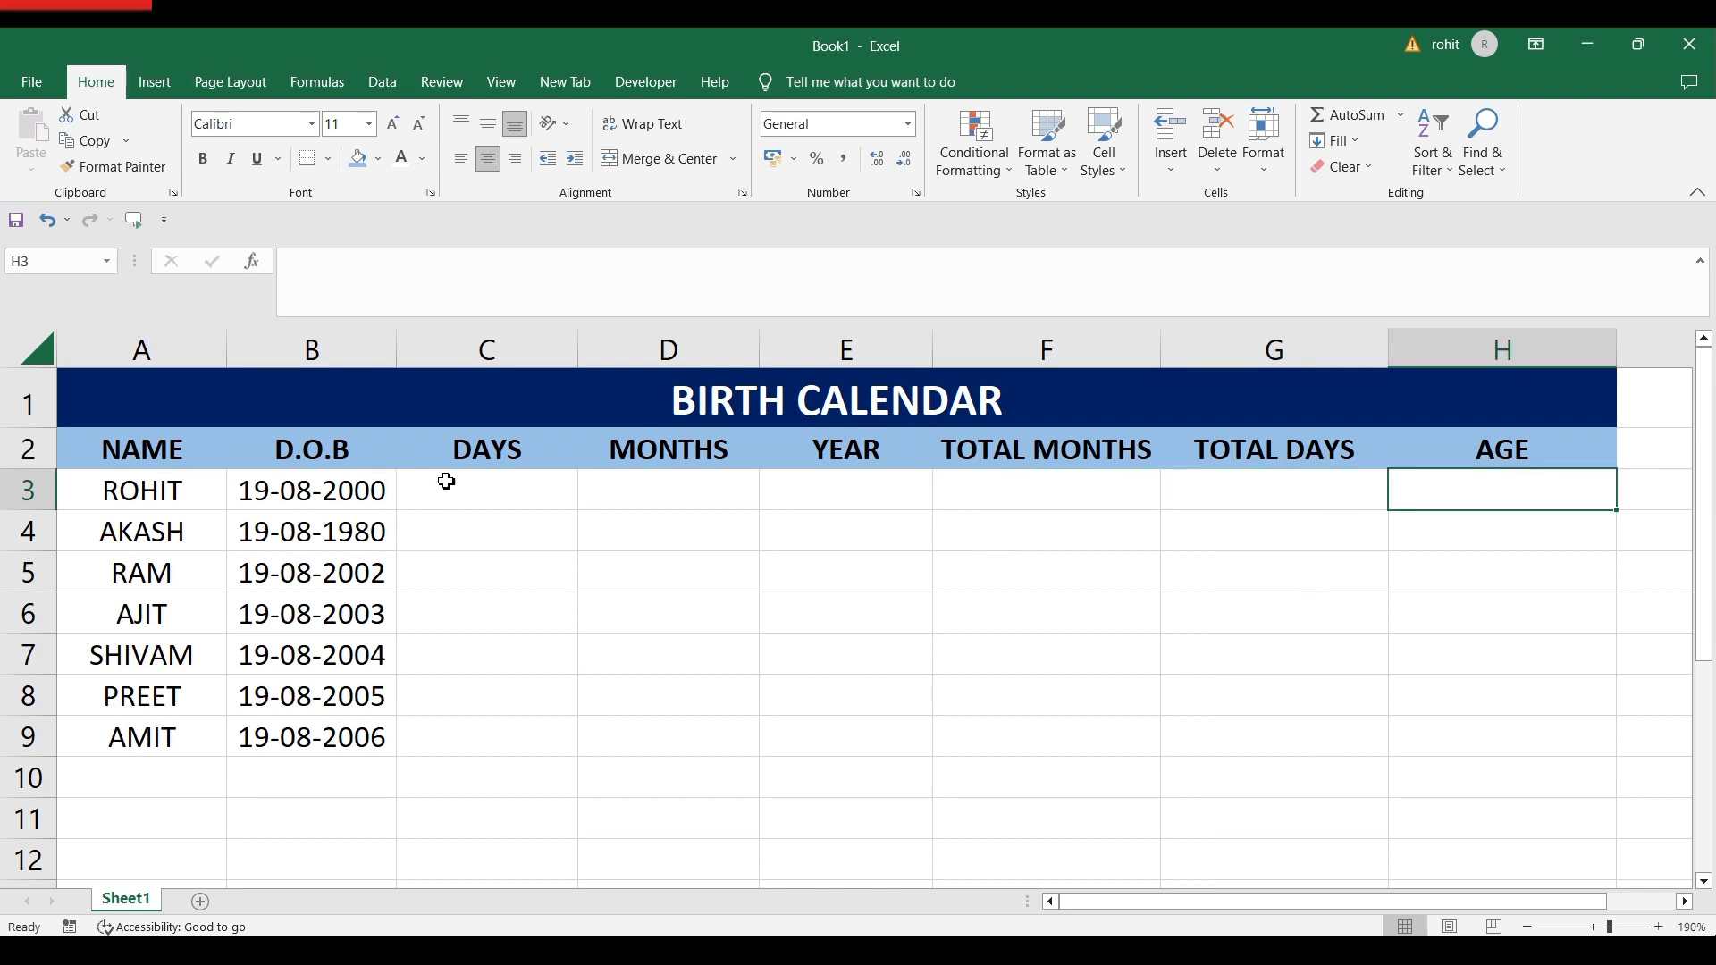
Enter the formula =TEXT(B3,"DDDD") in cell C3 to get the weekday name of the date of birth
click(486, 506)
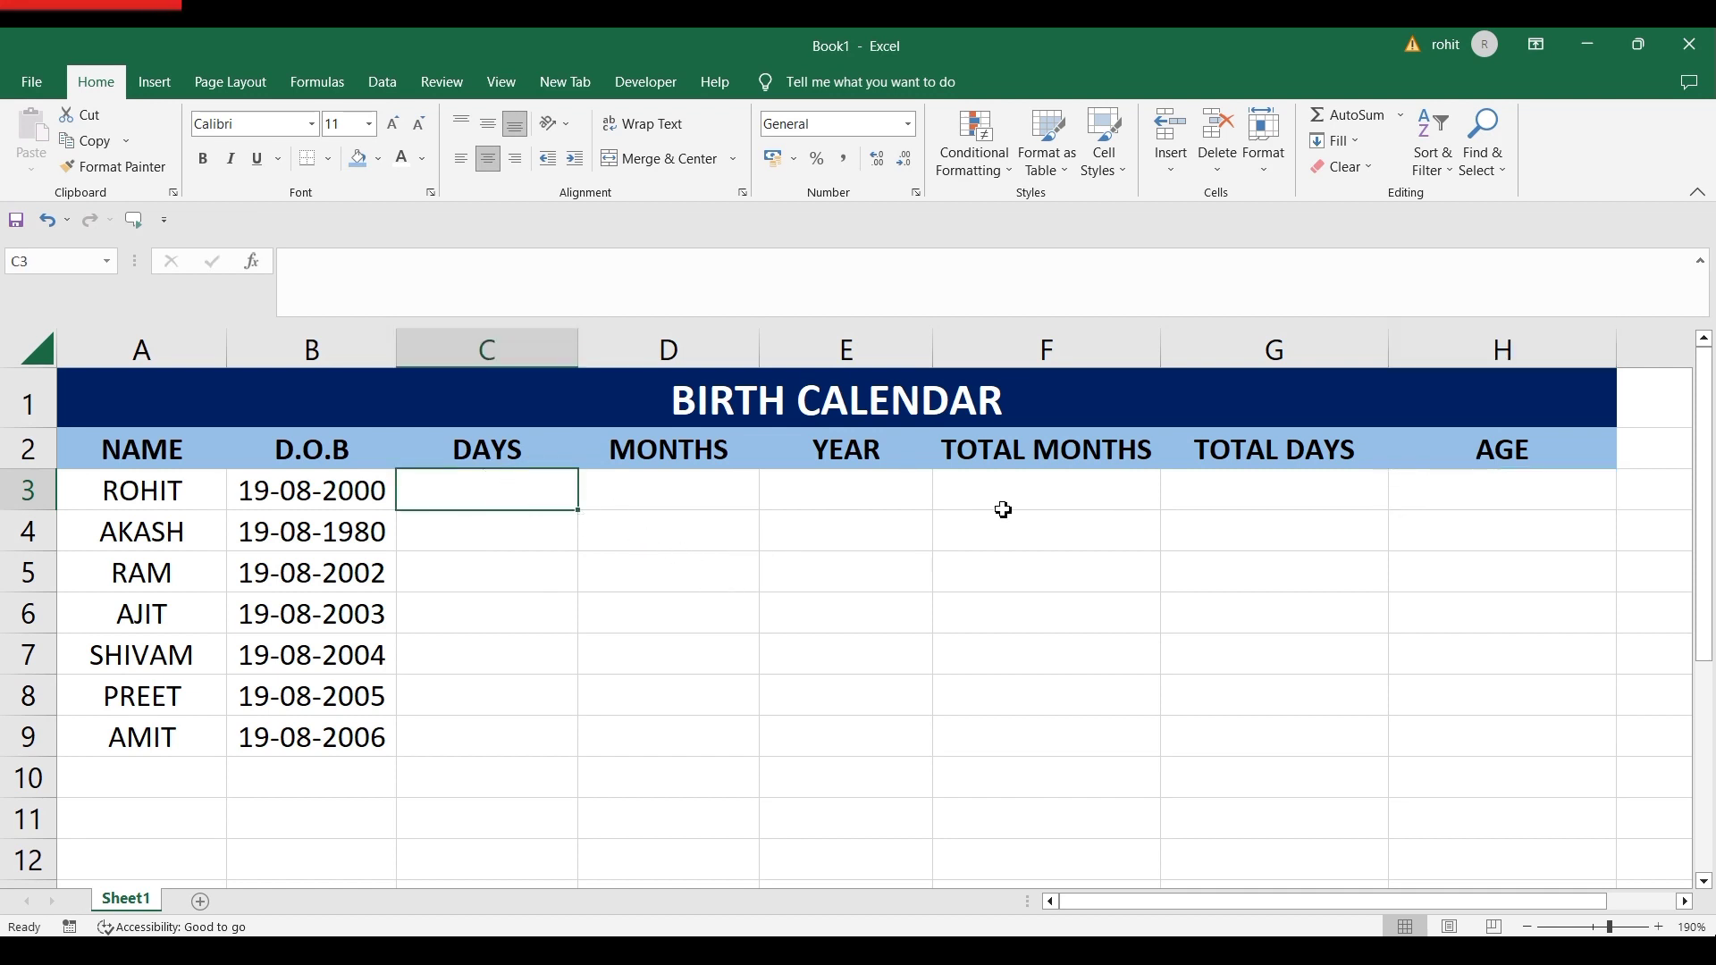
text(=)
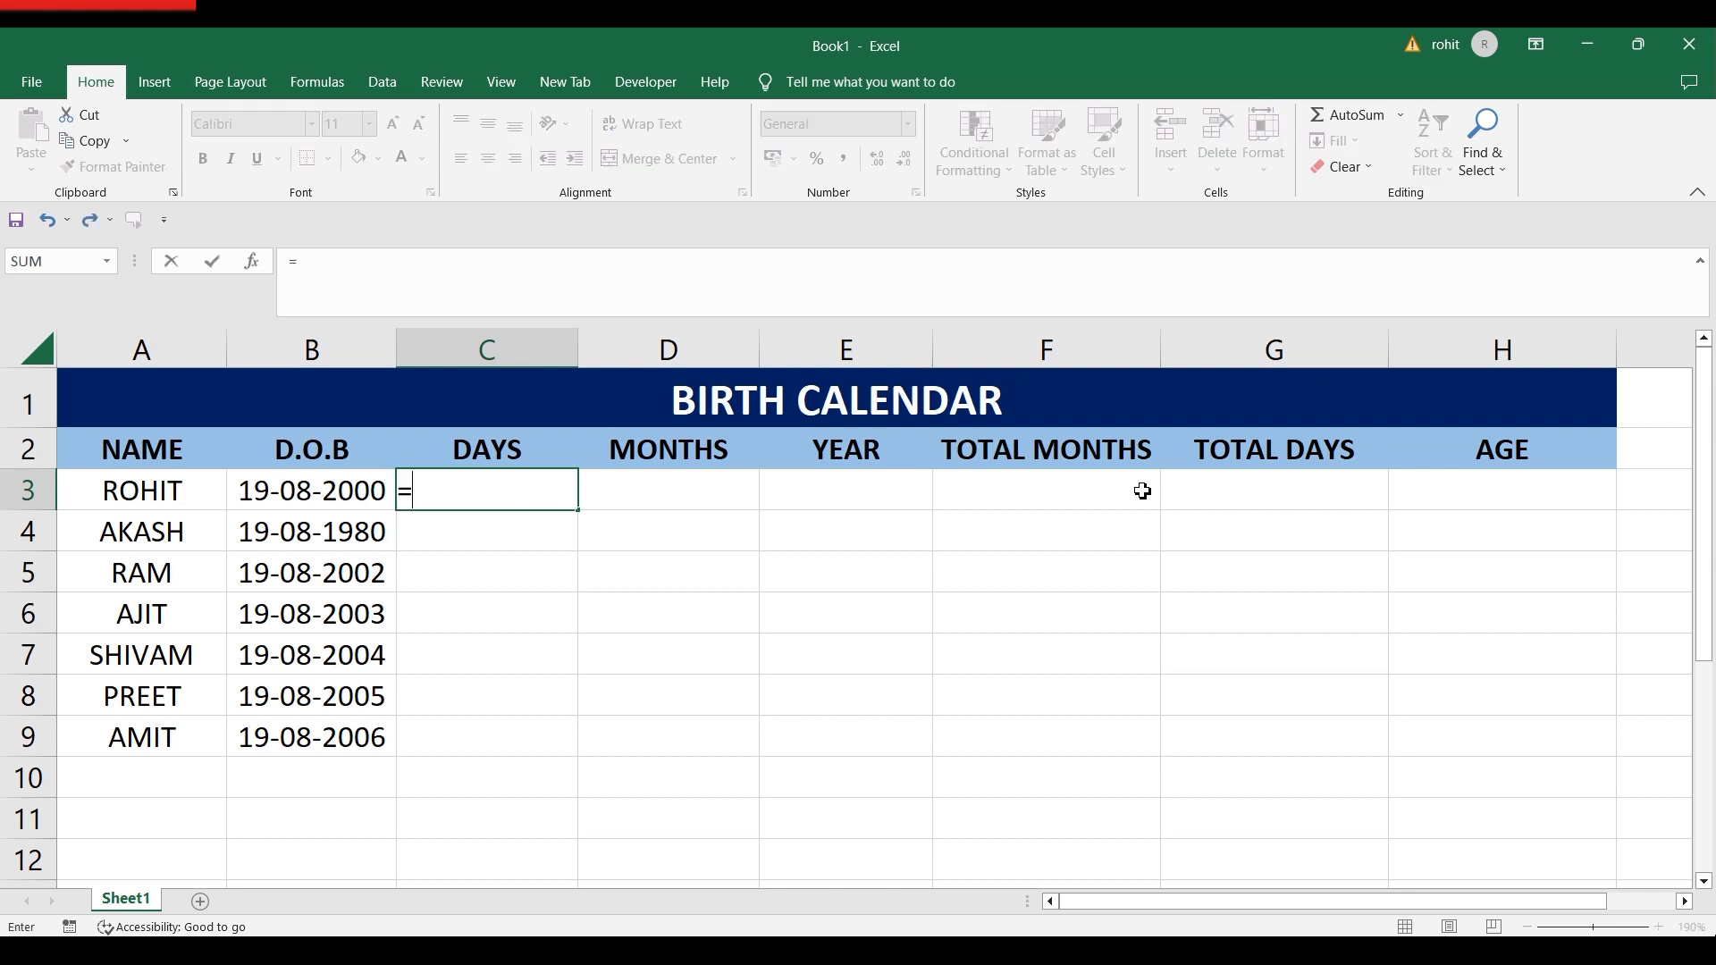
text(TEXT()
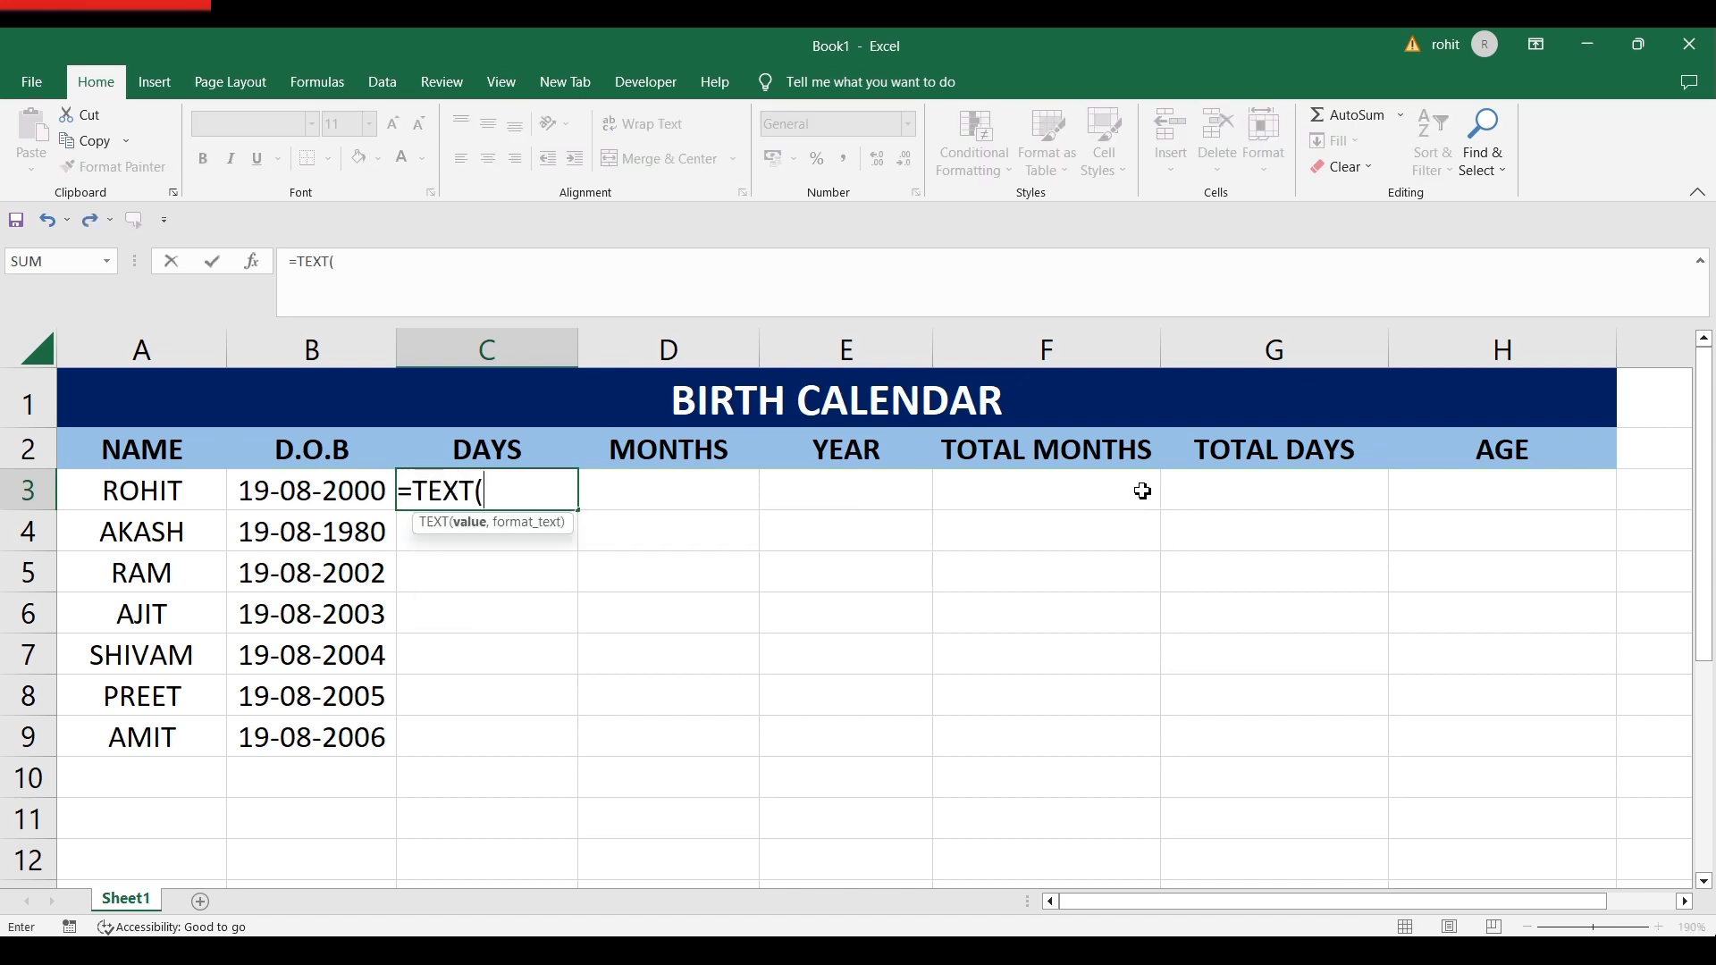
key(Left)
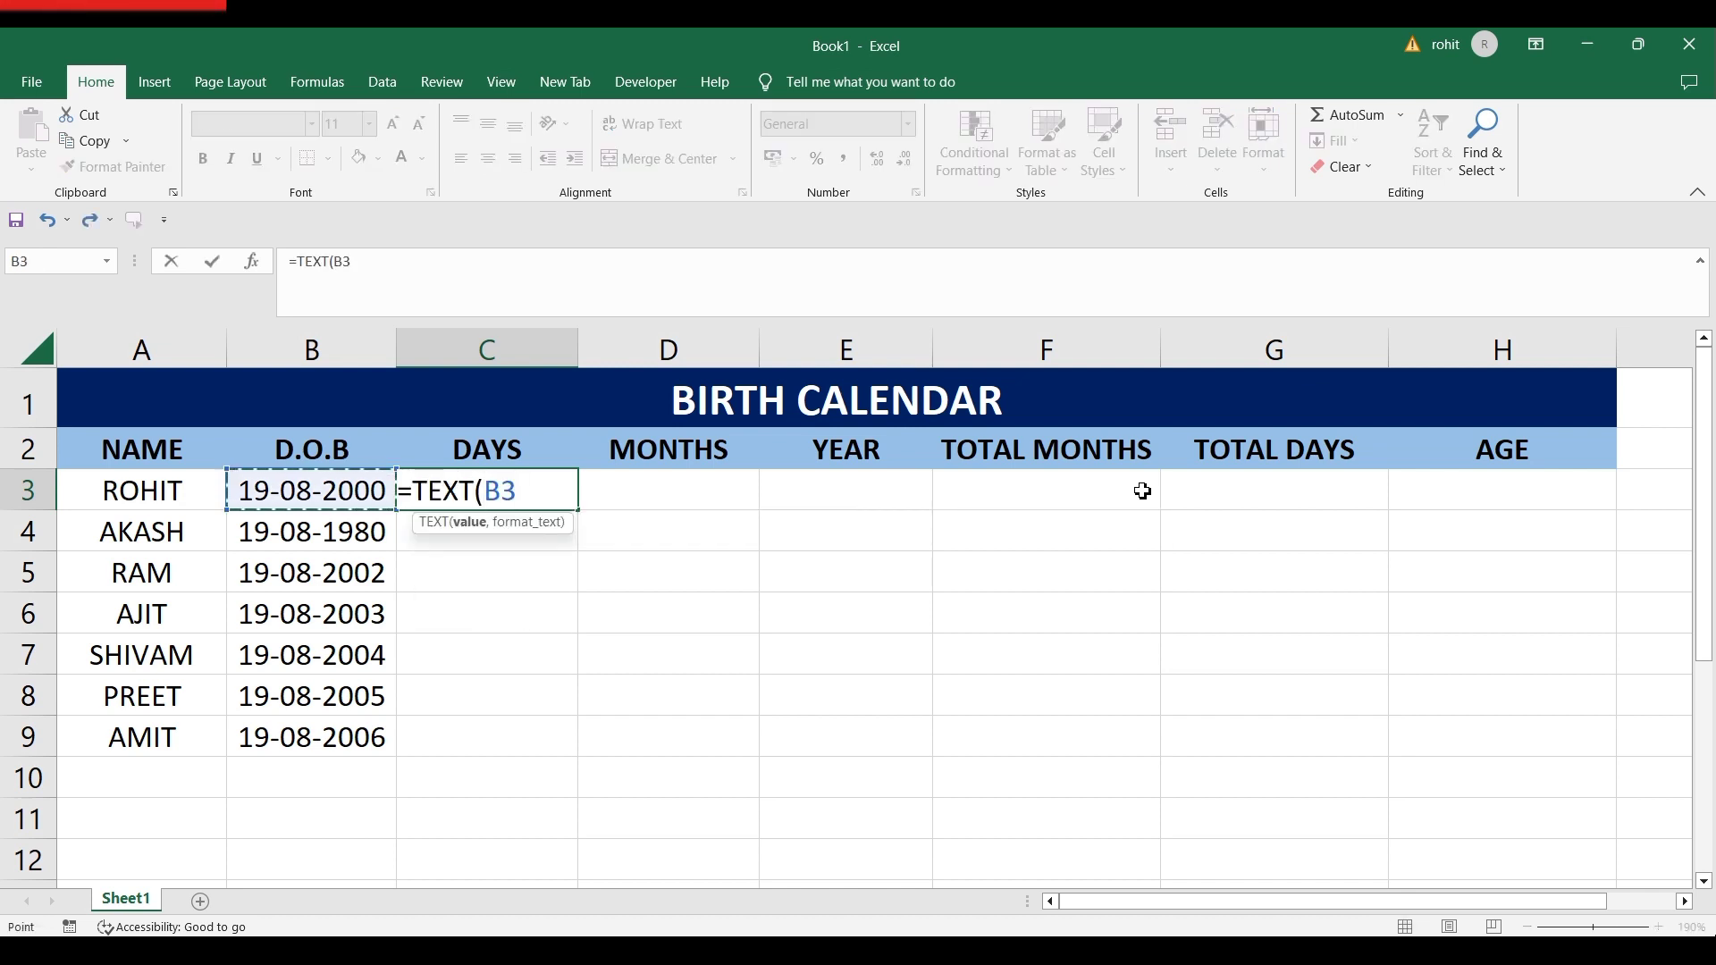
text(,)
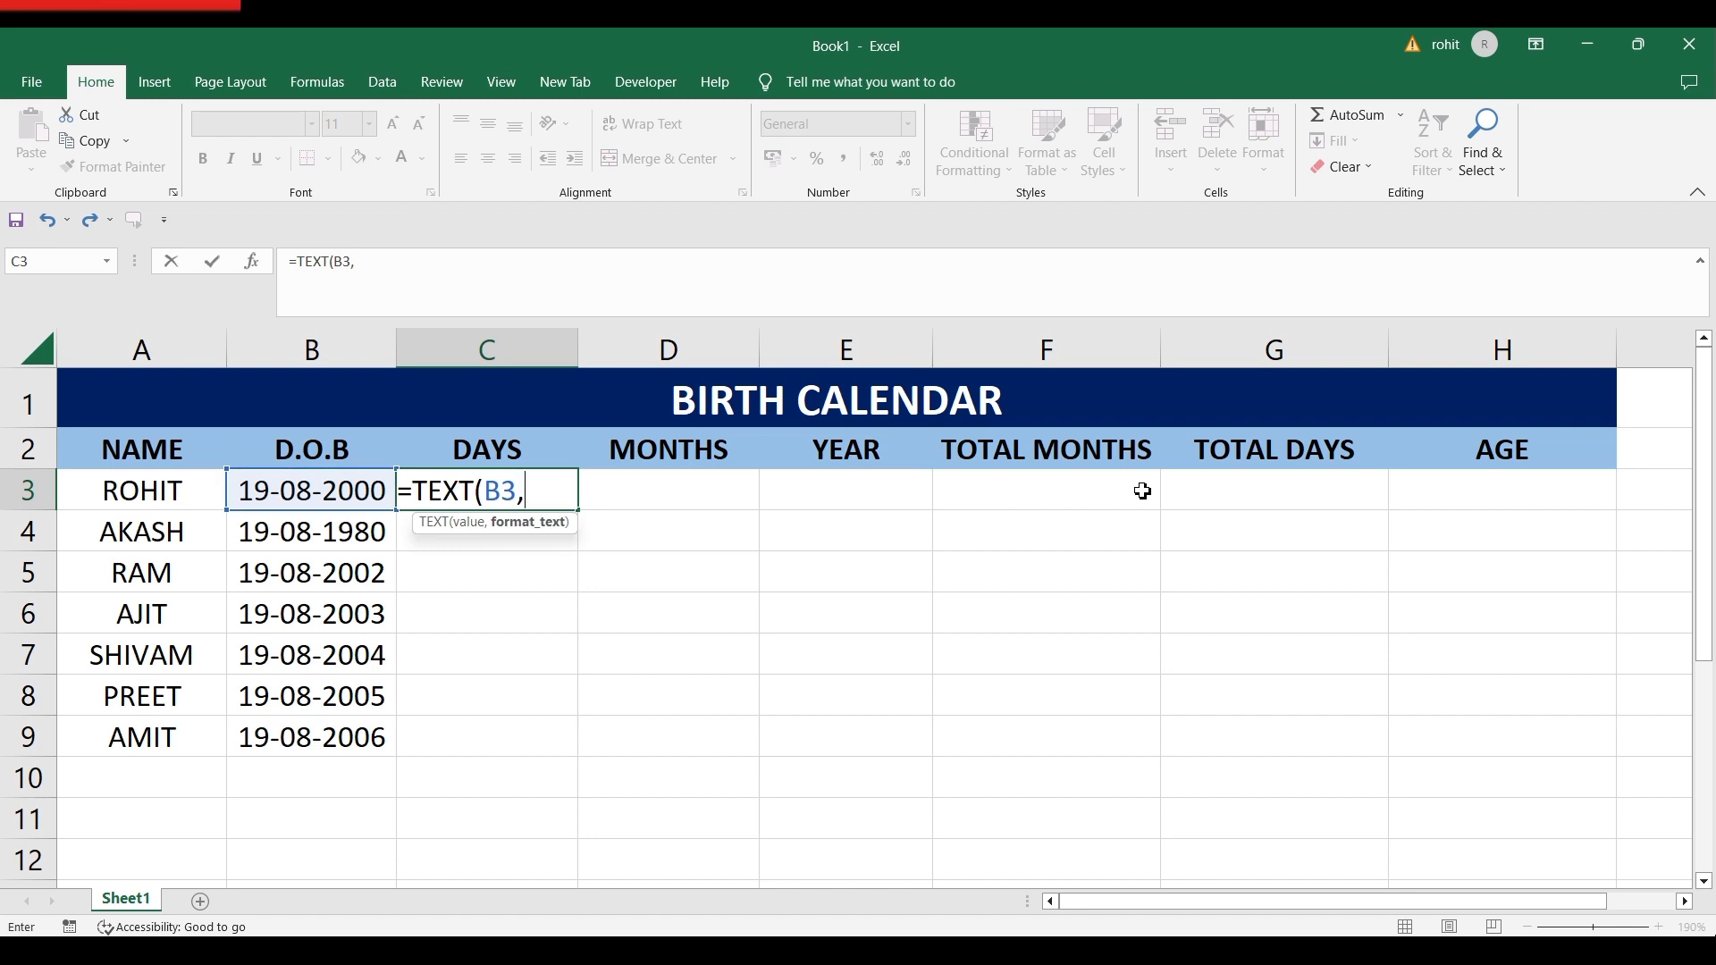
text(")
text(DDDD)
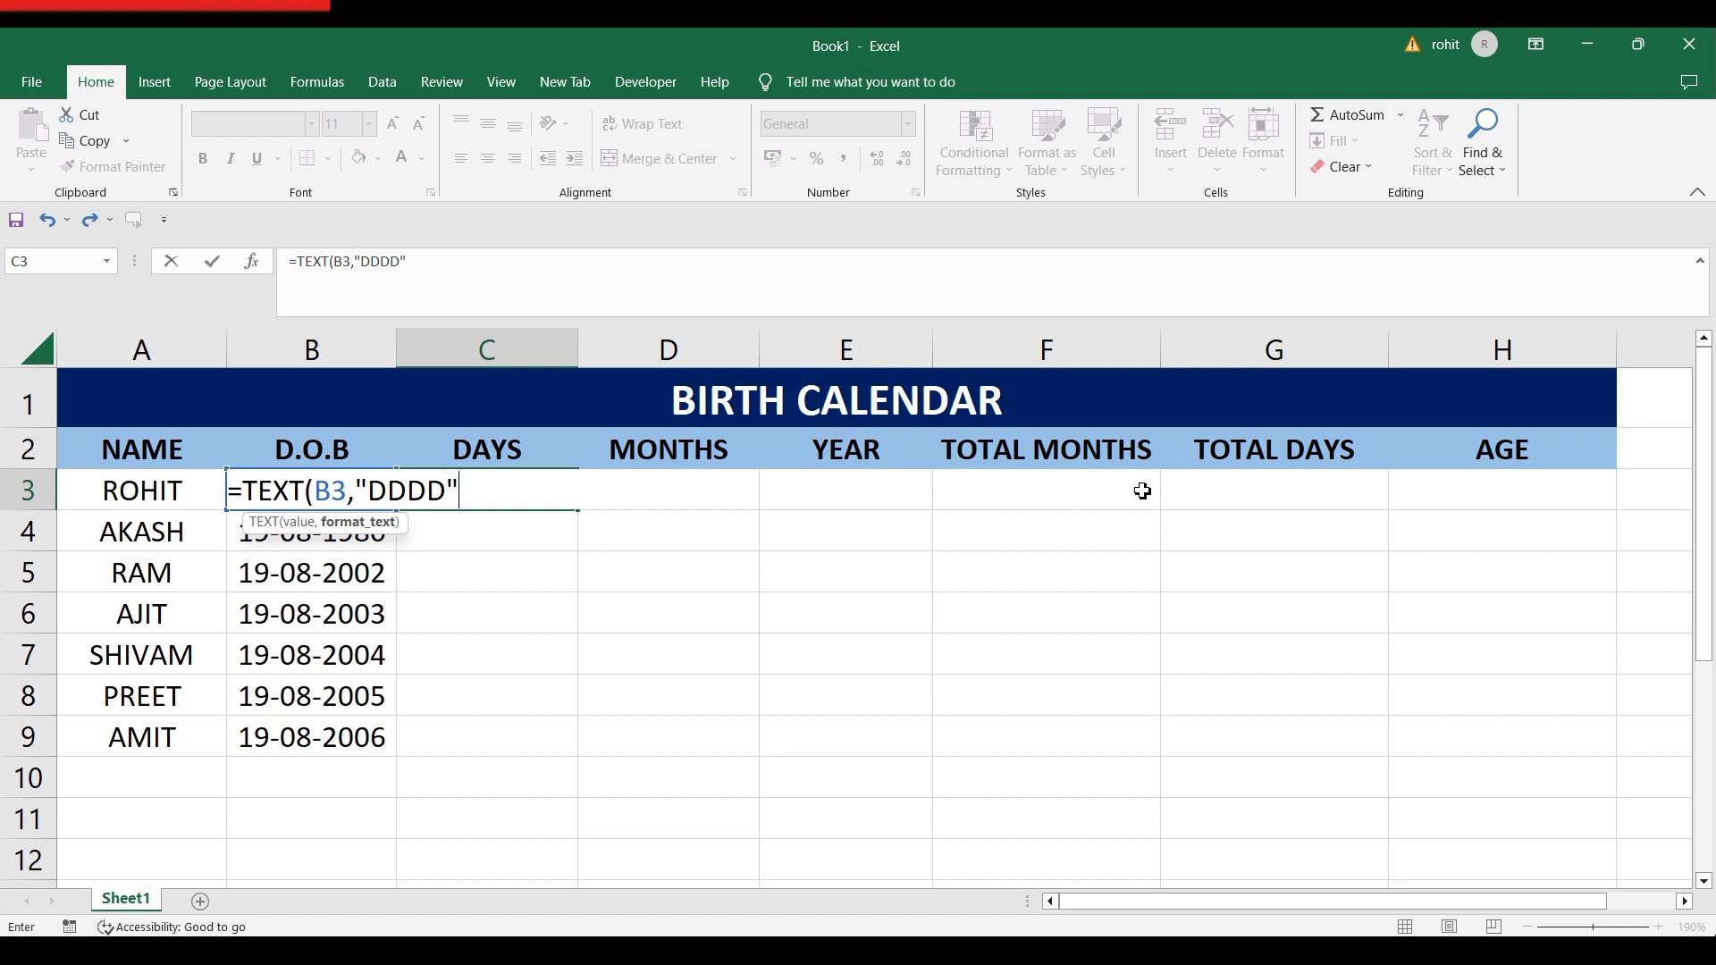
text("))
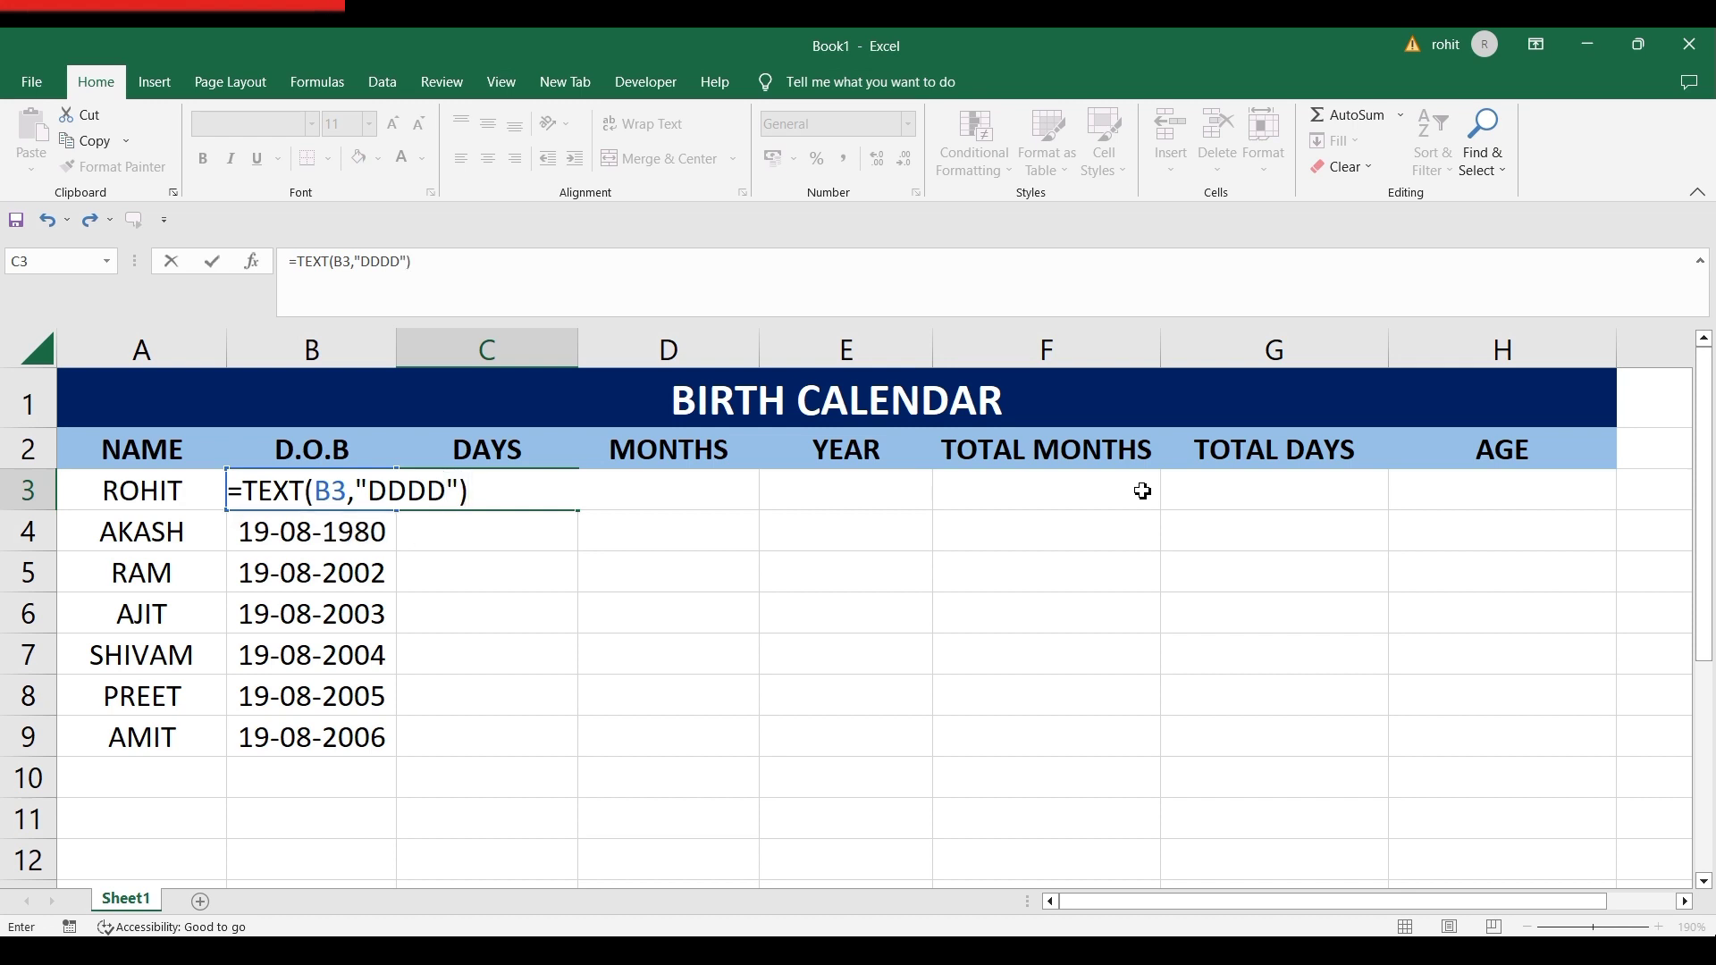
key(Return)
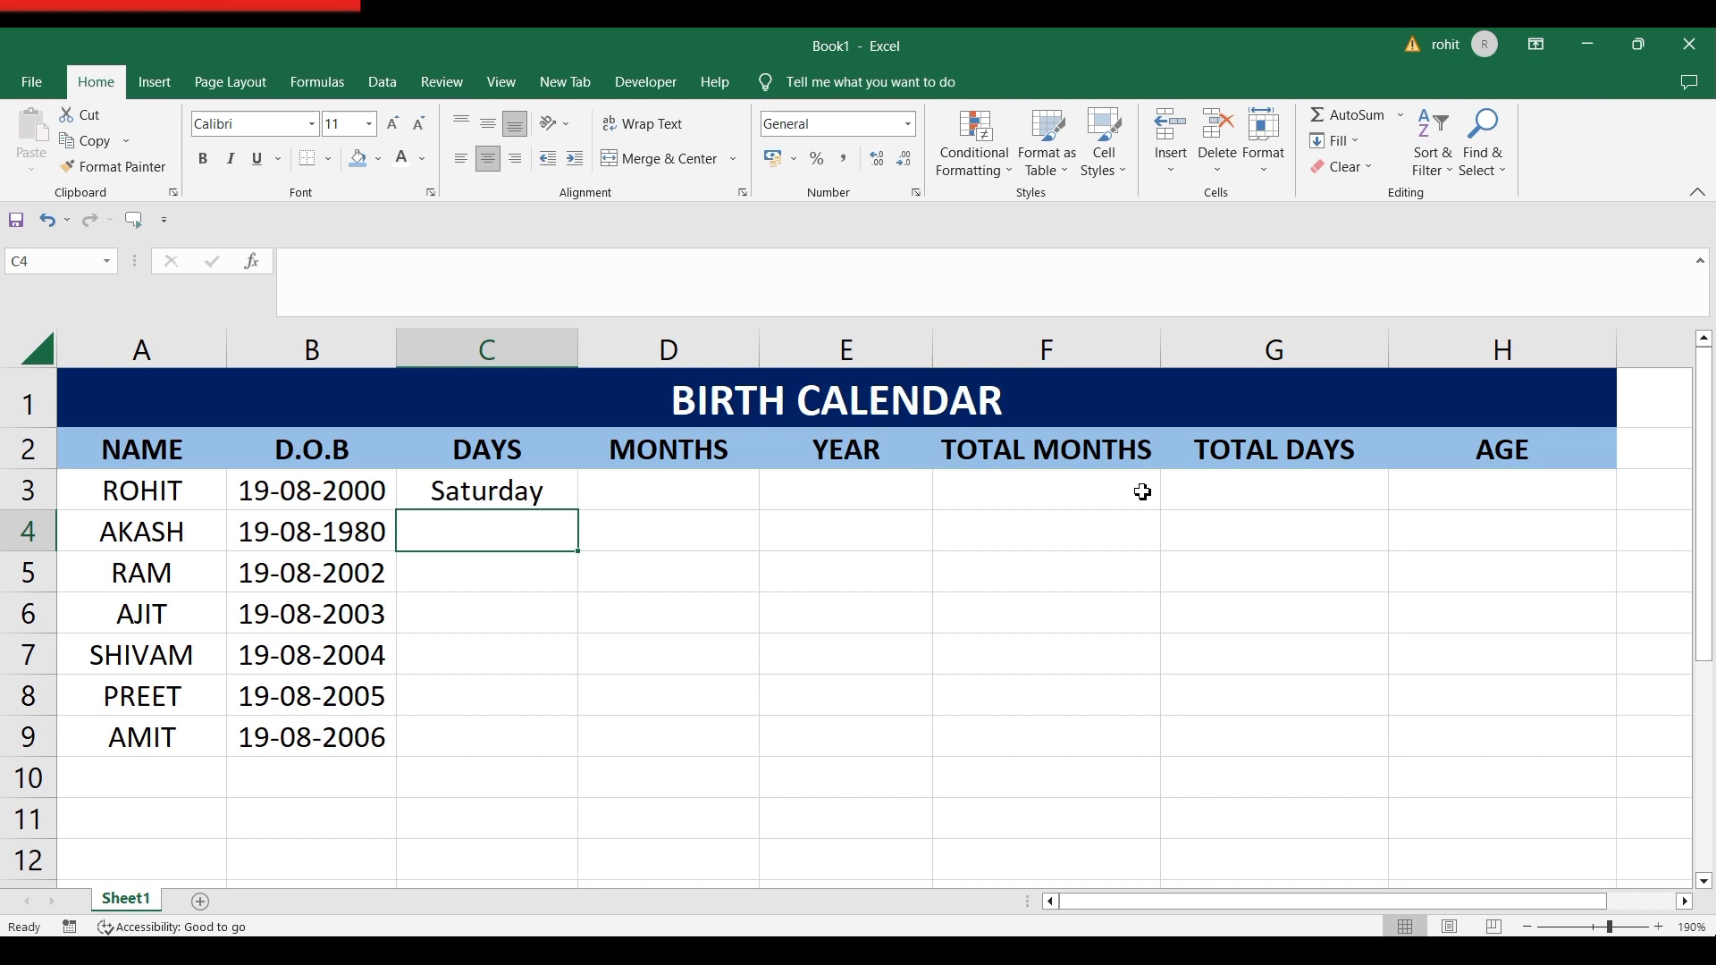
Fill the weekday formula from C3 down through C9
click(503, 482)
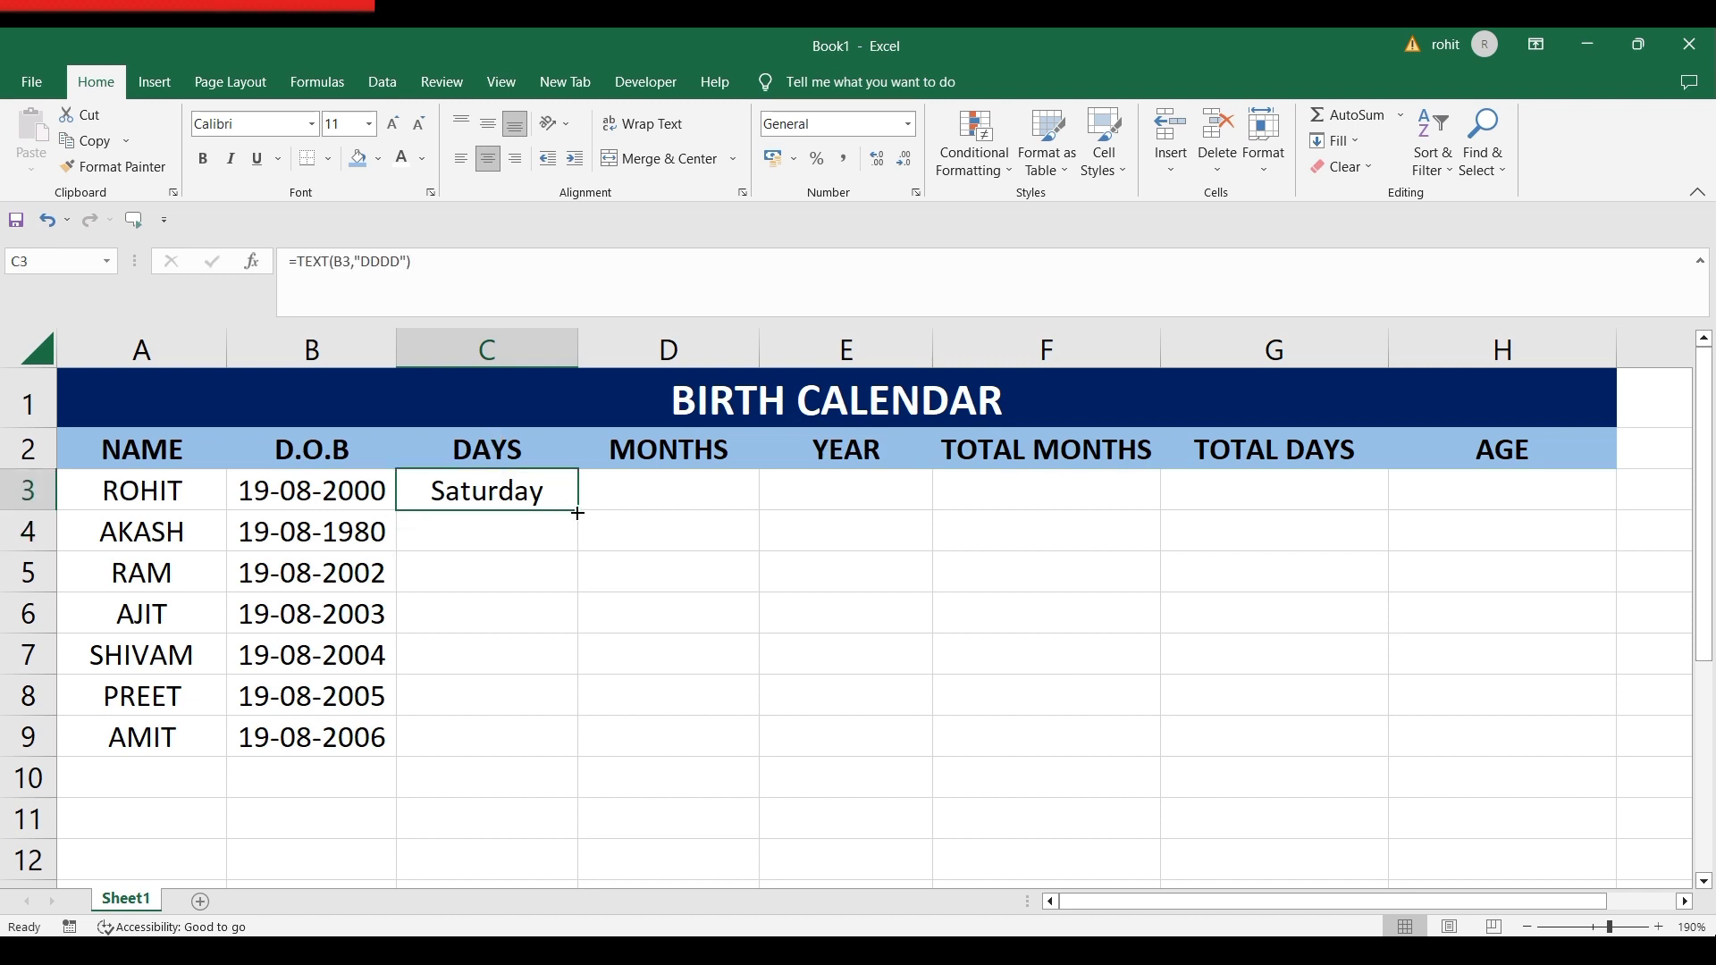
drag(578, 513, 579, 759)
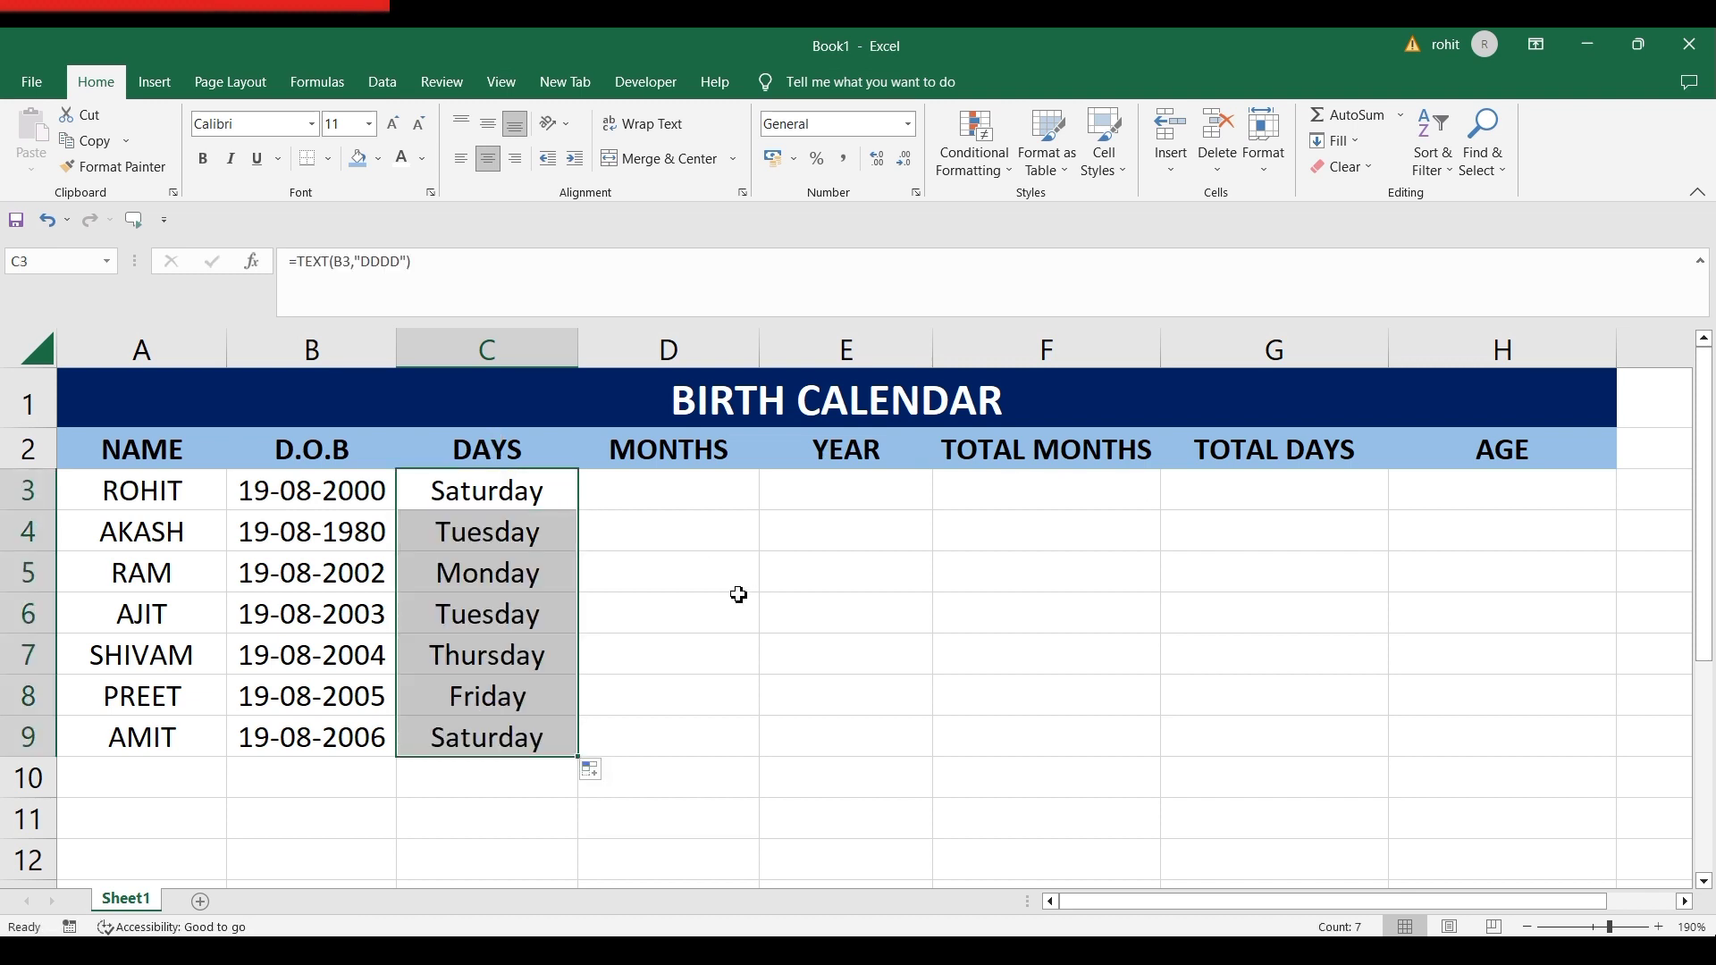
click(739, 594)
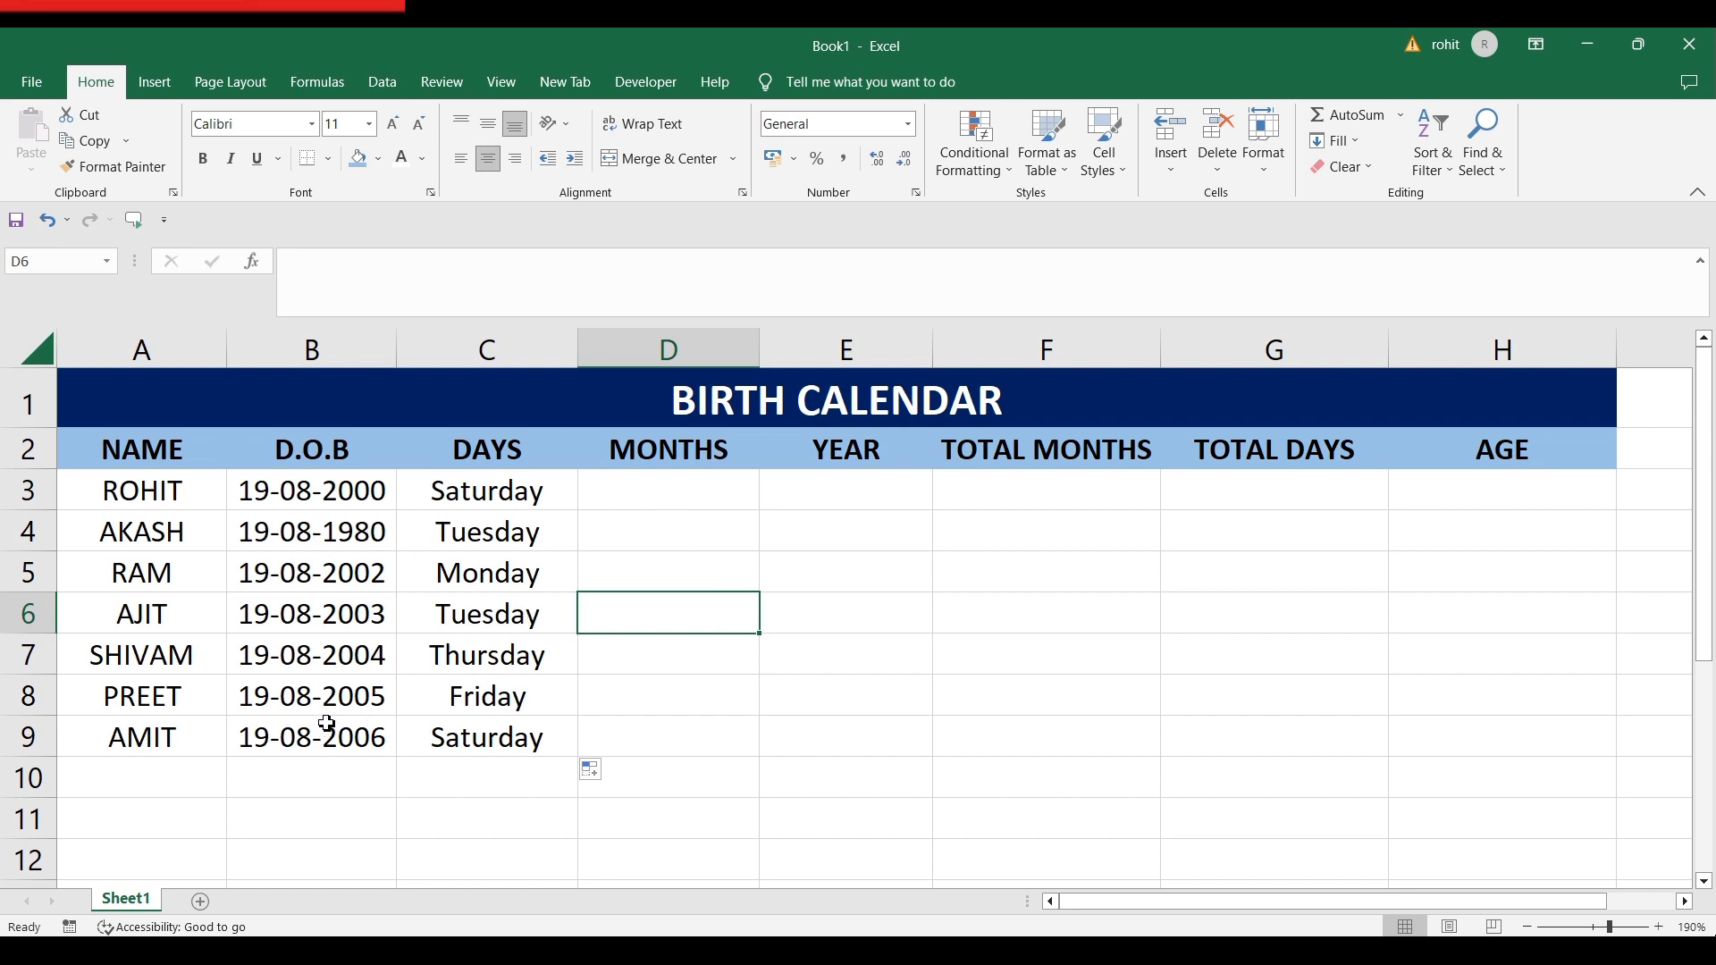
Enter =TEXT(B3,"MMMM") in cell D3 to get the birth month name and fill it down through D9
click(637, 500)
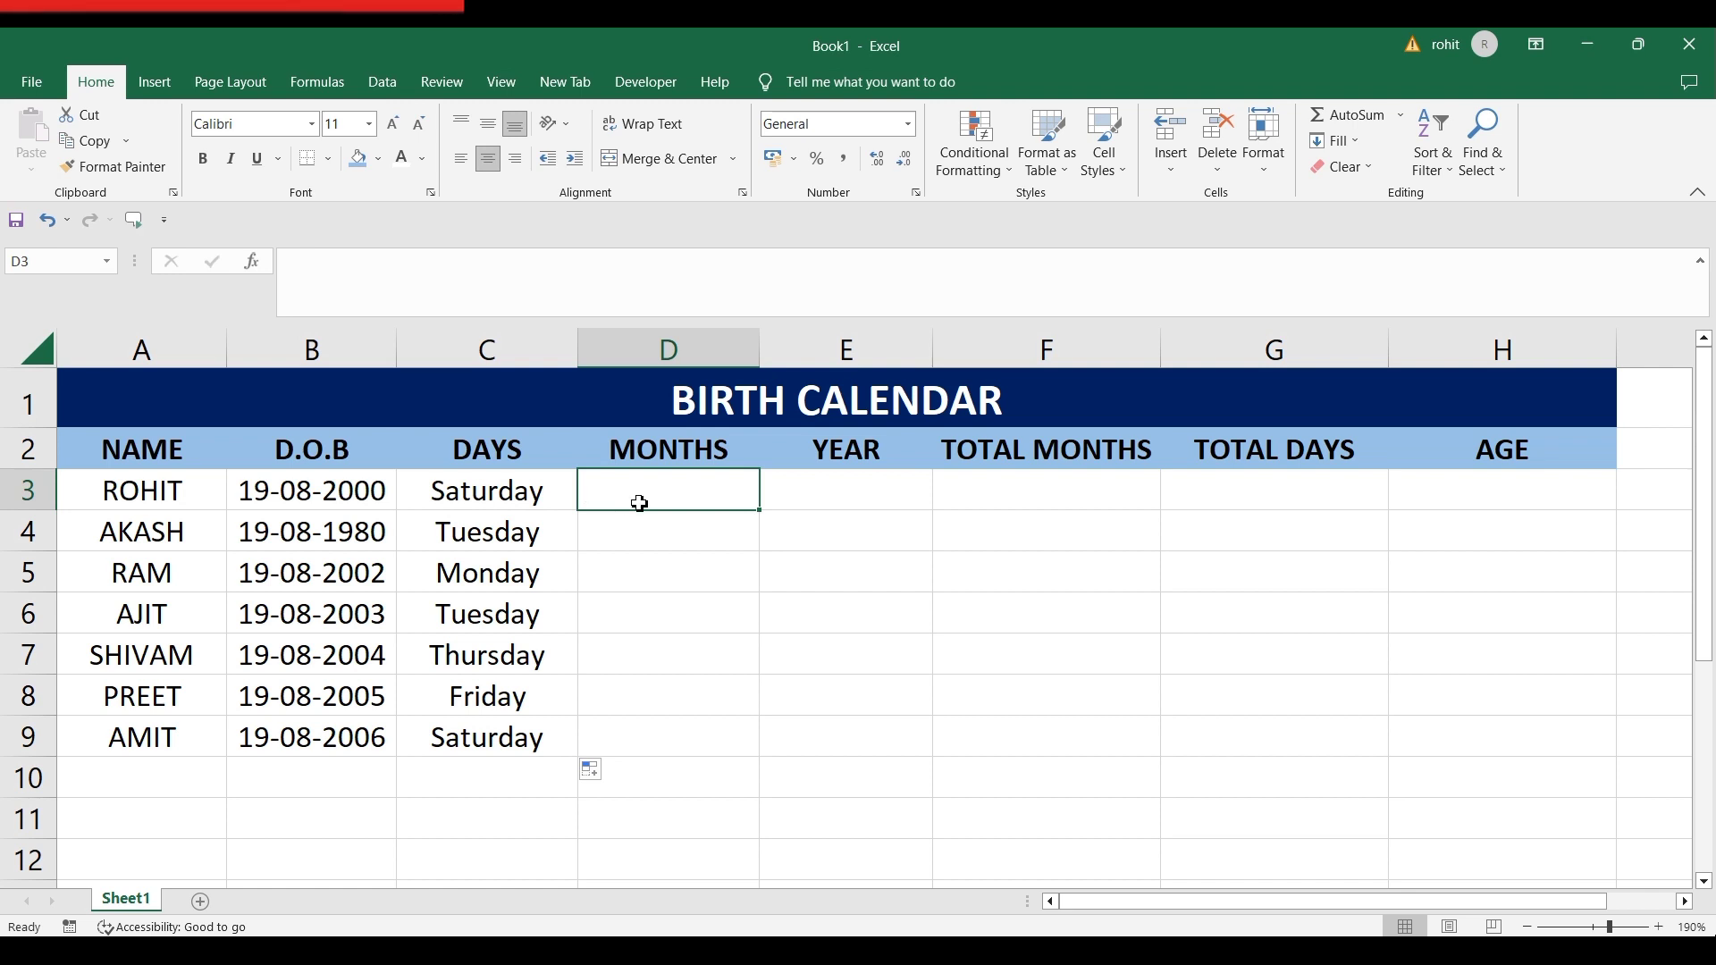
text(=TEXT()
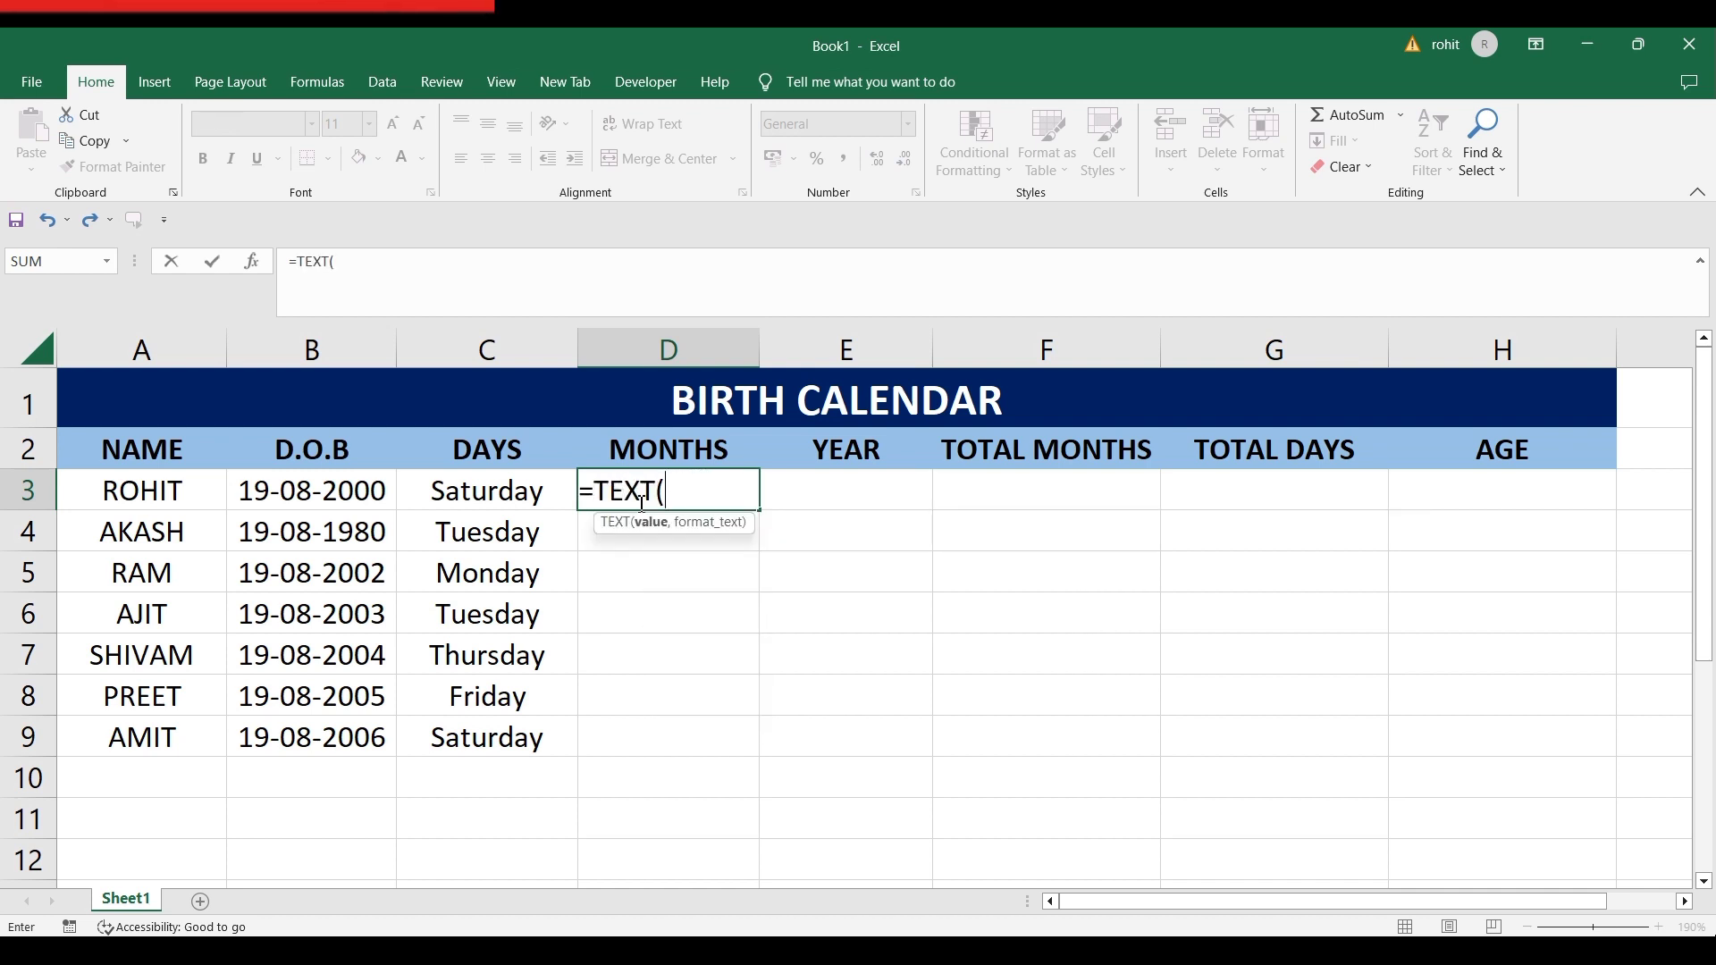
click(348, 490)
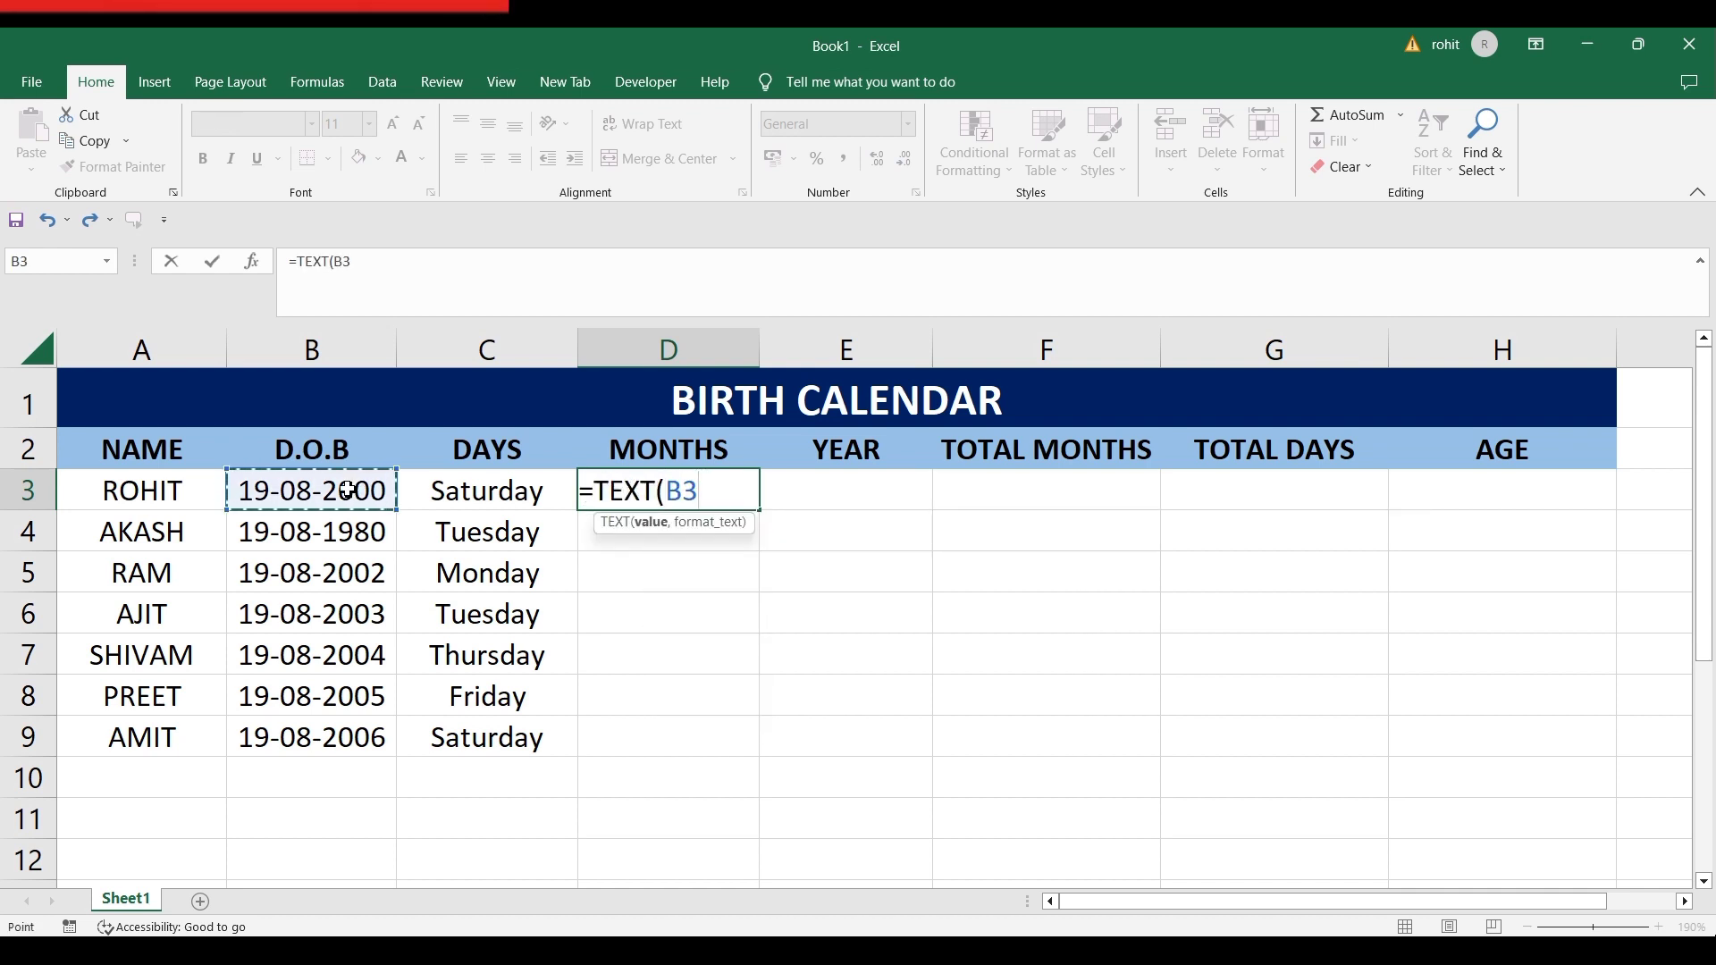
text(,)
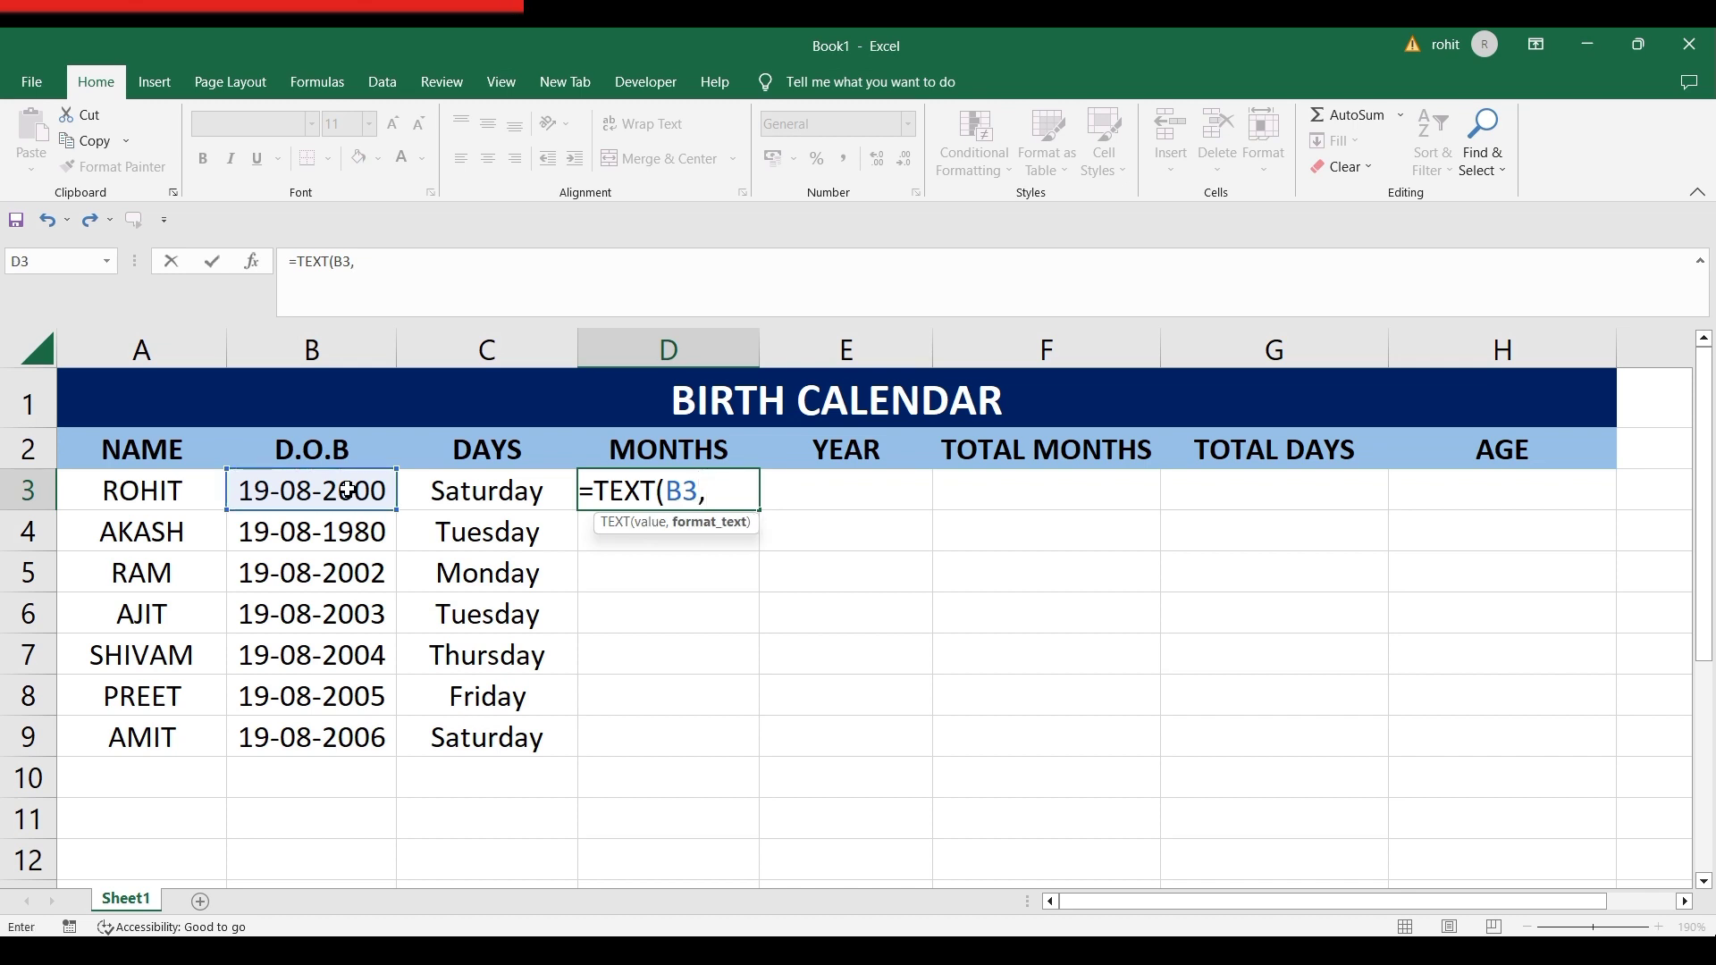
text("MMM)
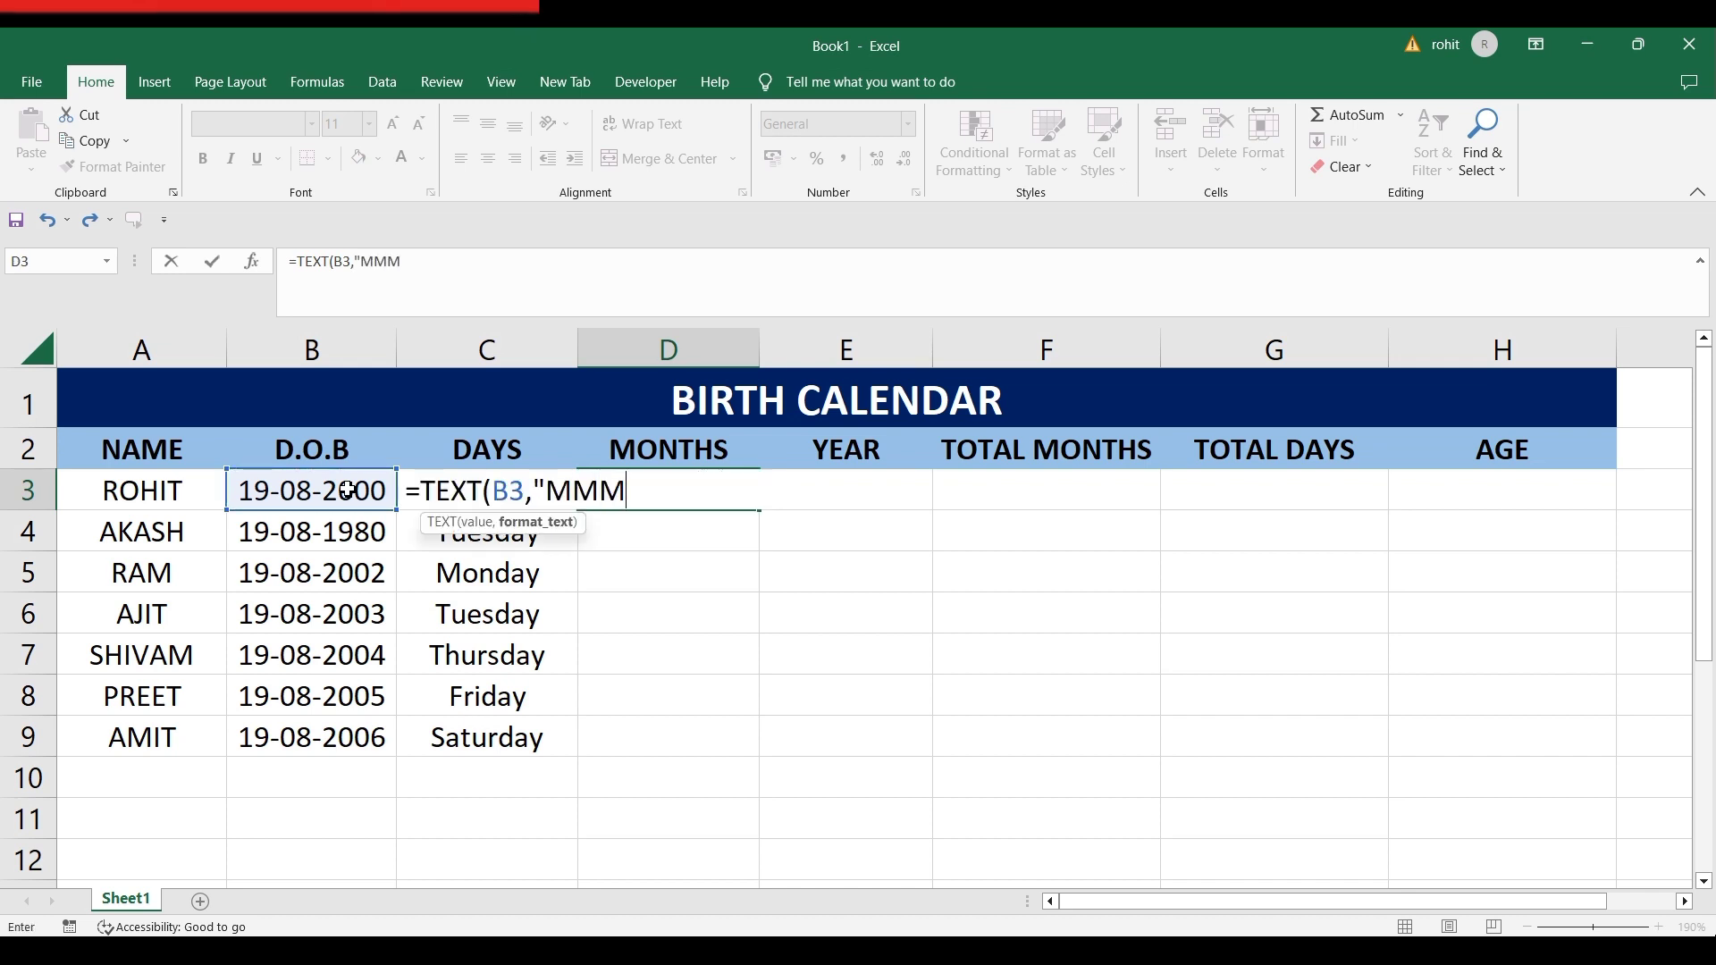
text(M"))
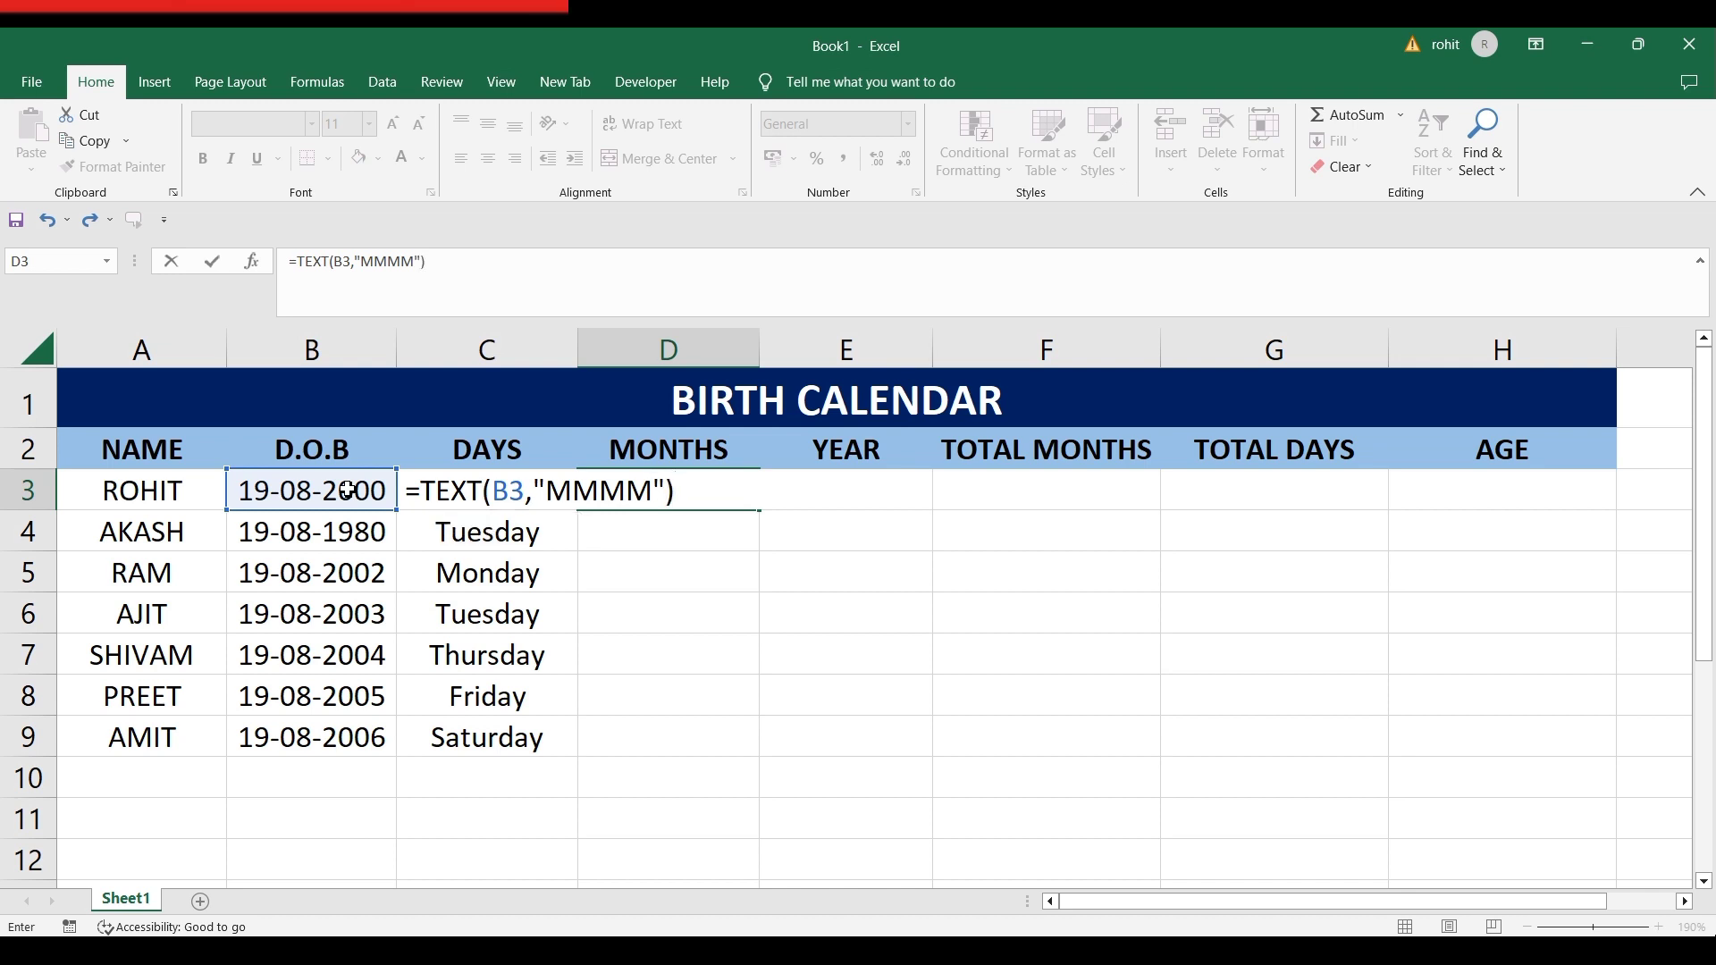
key(Tab)
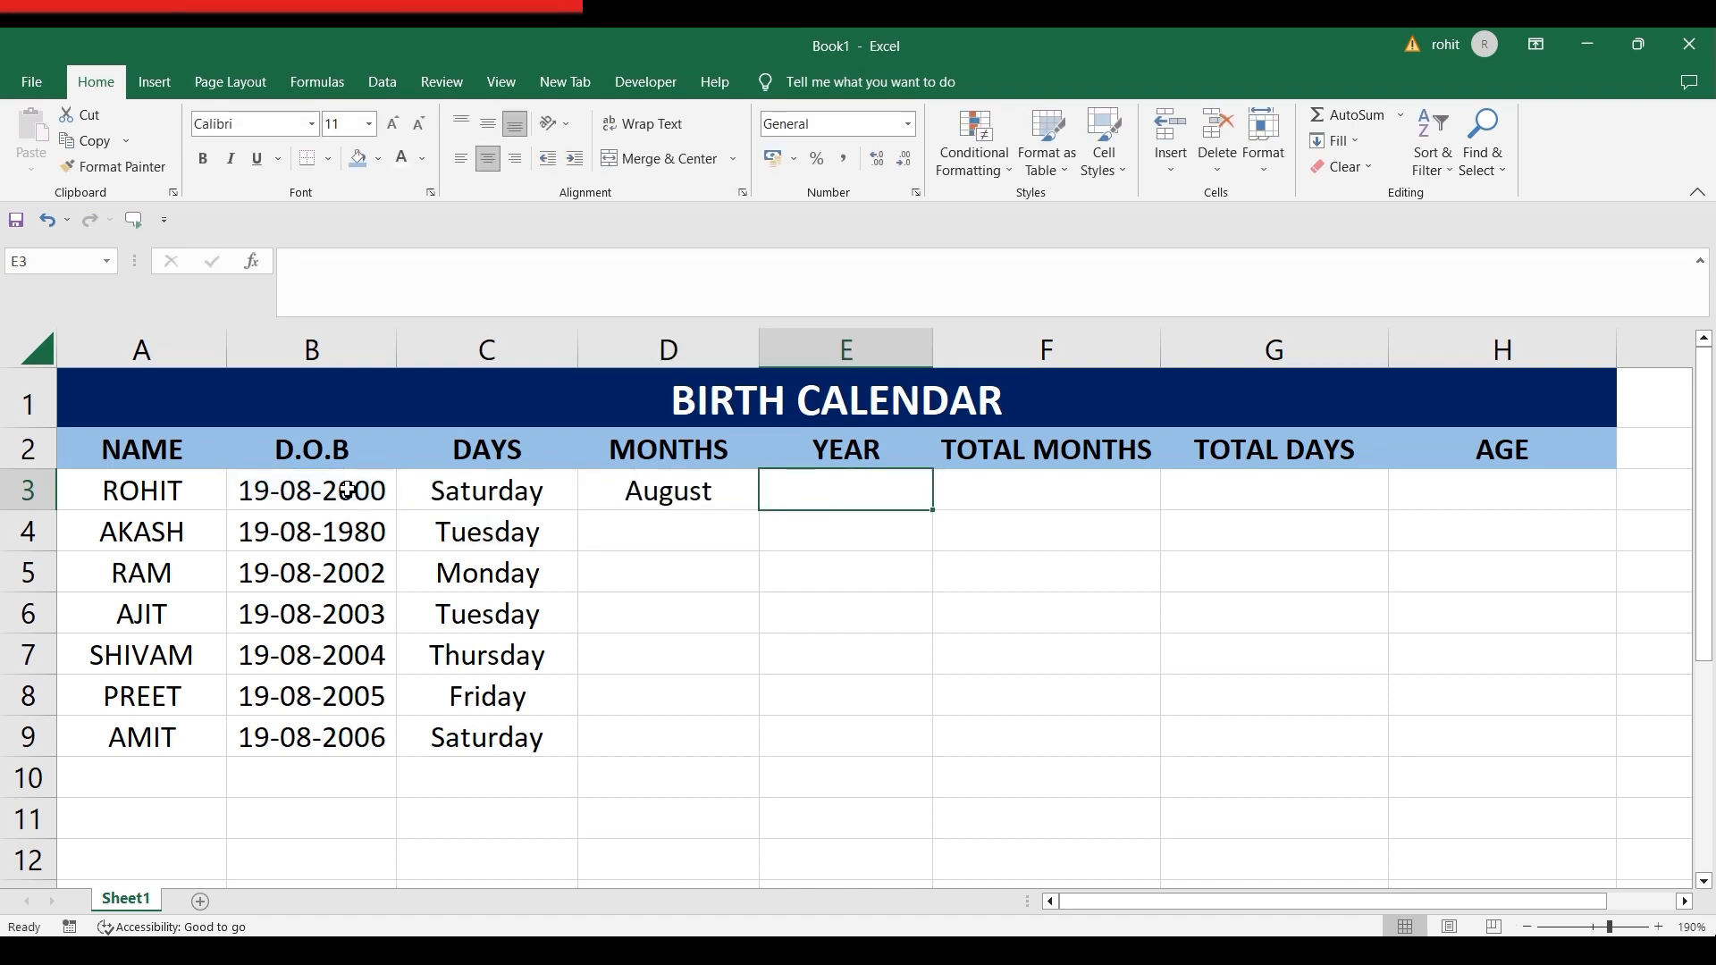
click(647, 490)
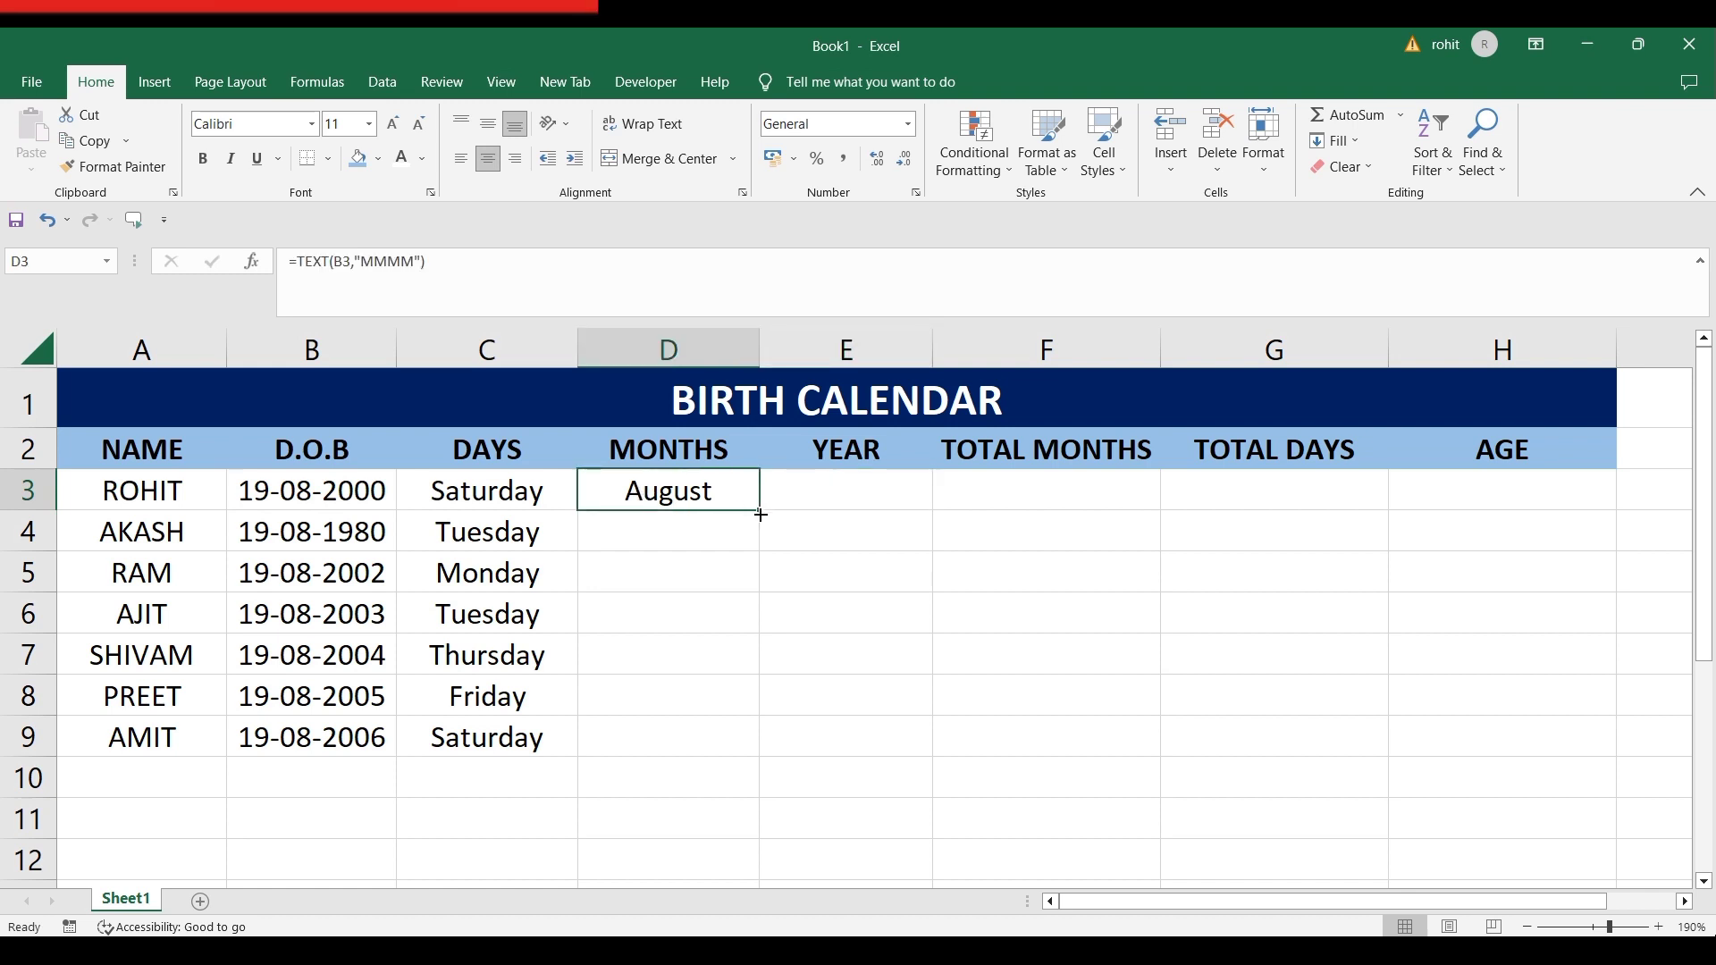
drag(762, 514, 766, 755)
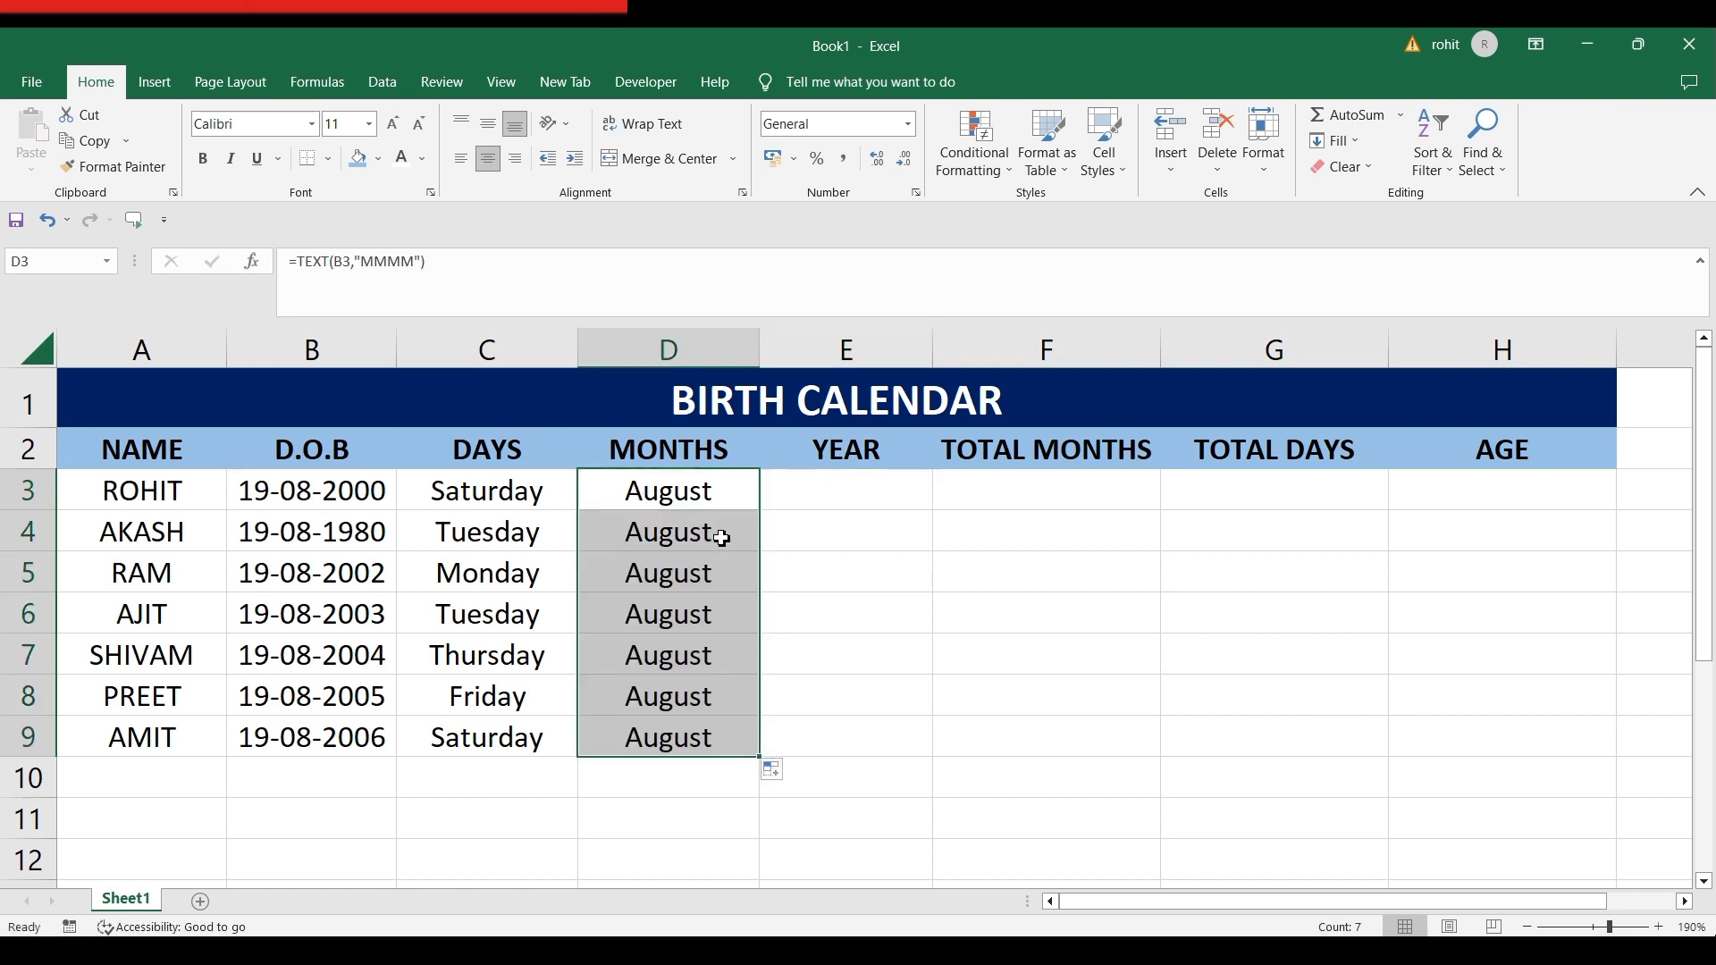
Change the month in the date of birth in cell B3 to 09
click(300, 496)
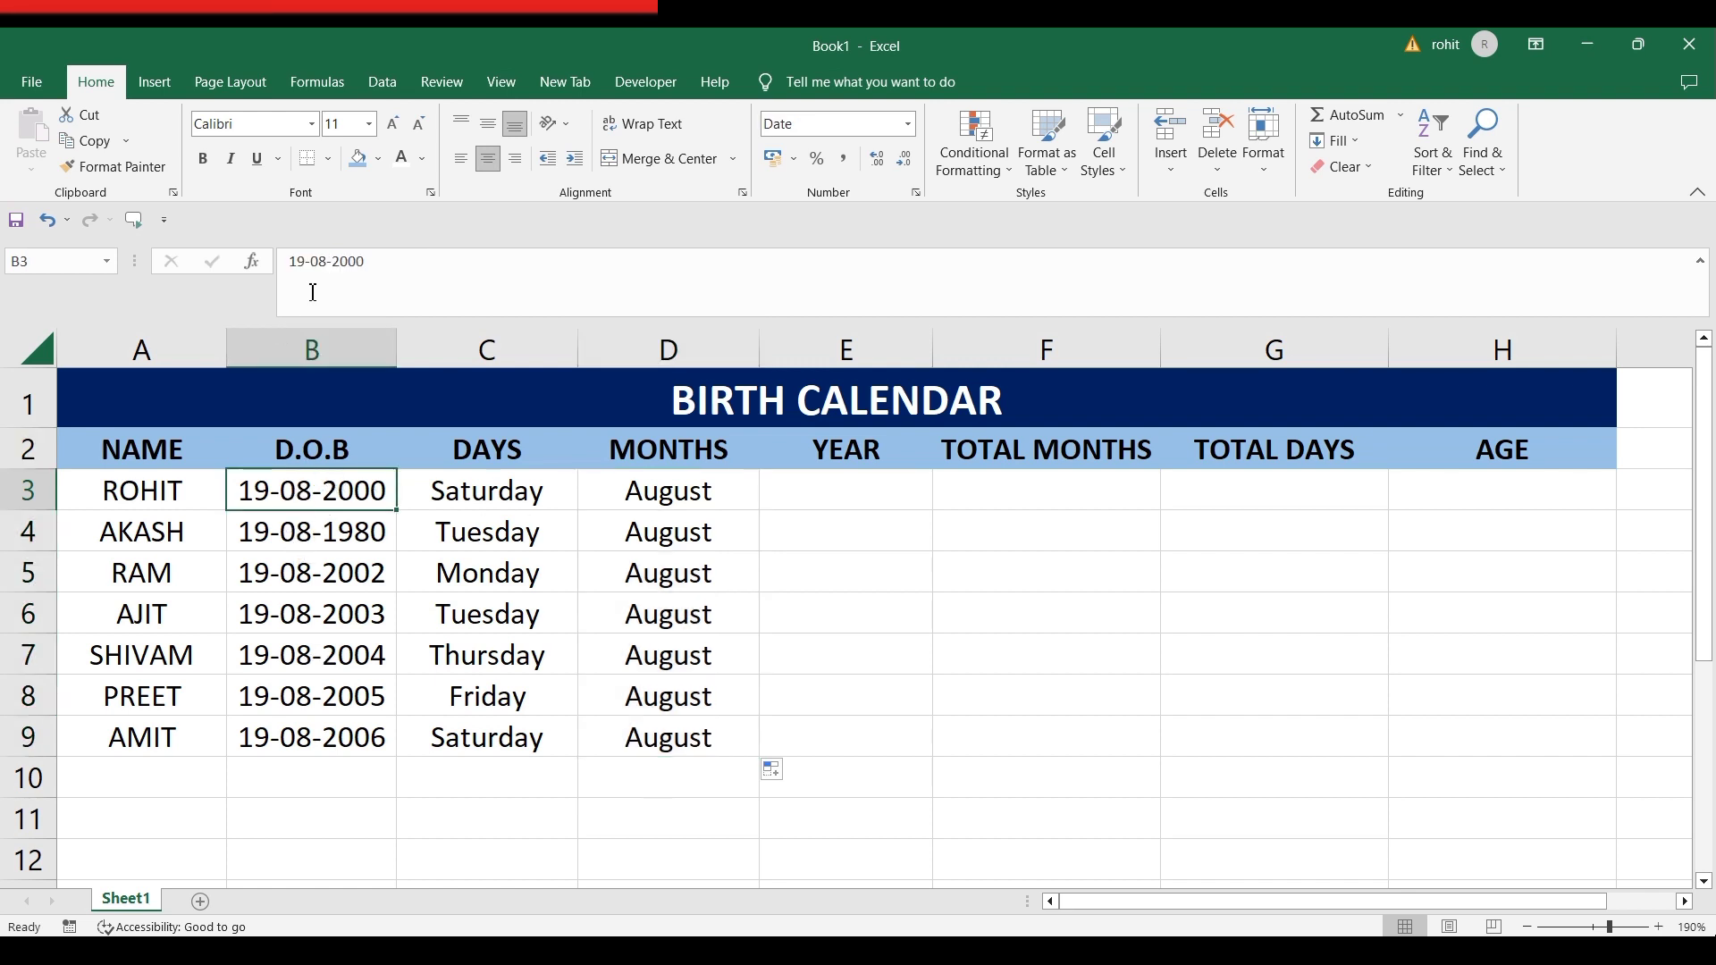
click(328, 261)
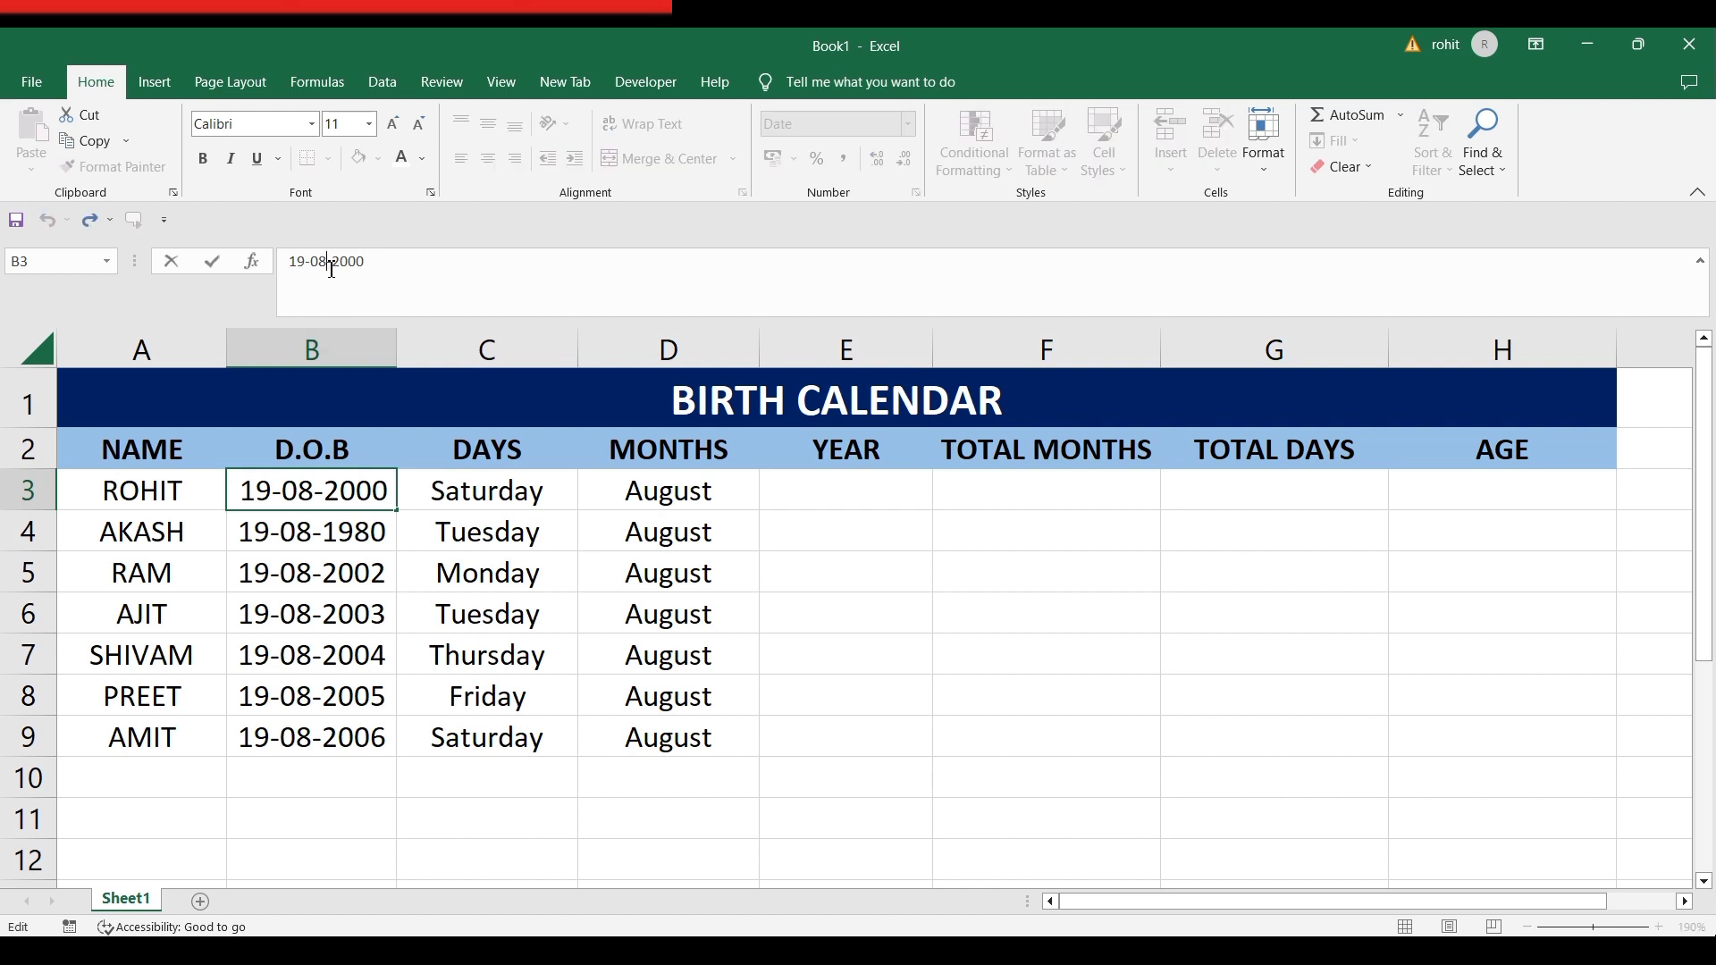
key(BackSpace)
text(9)
key(Return)
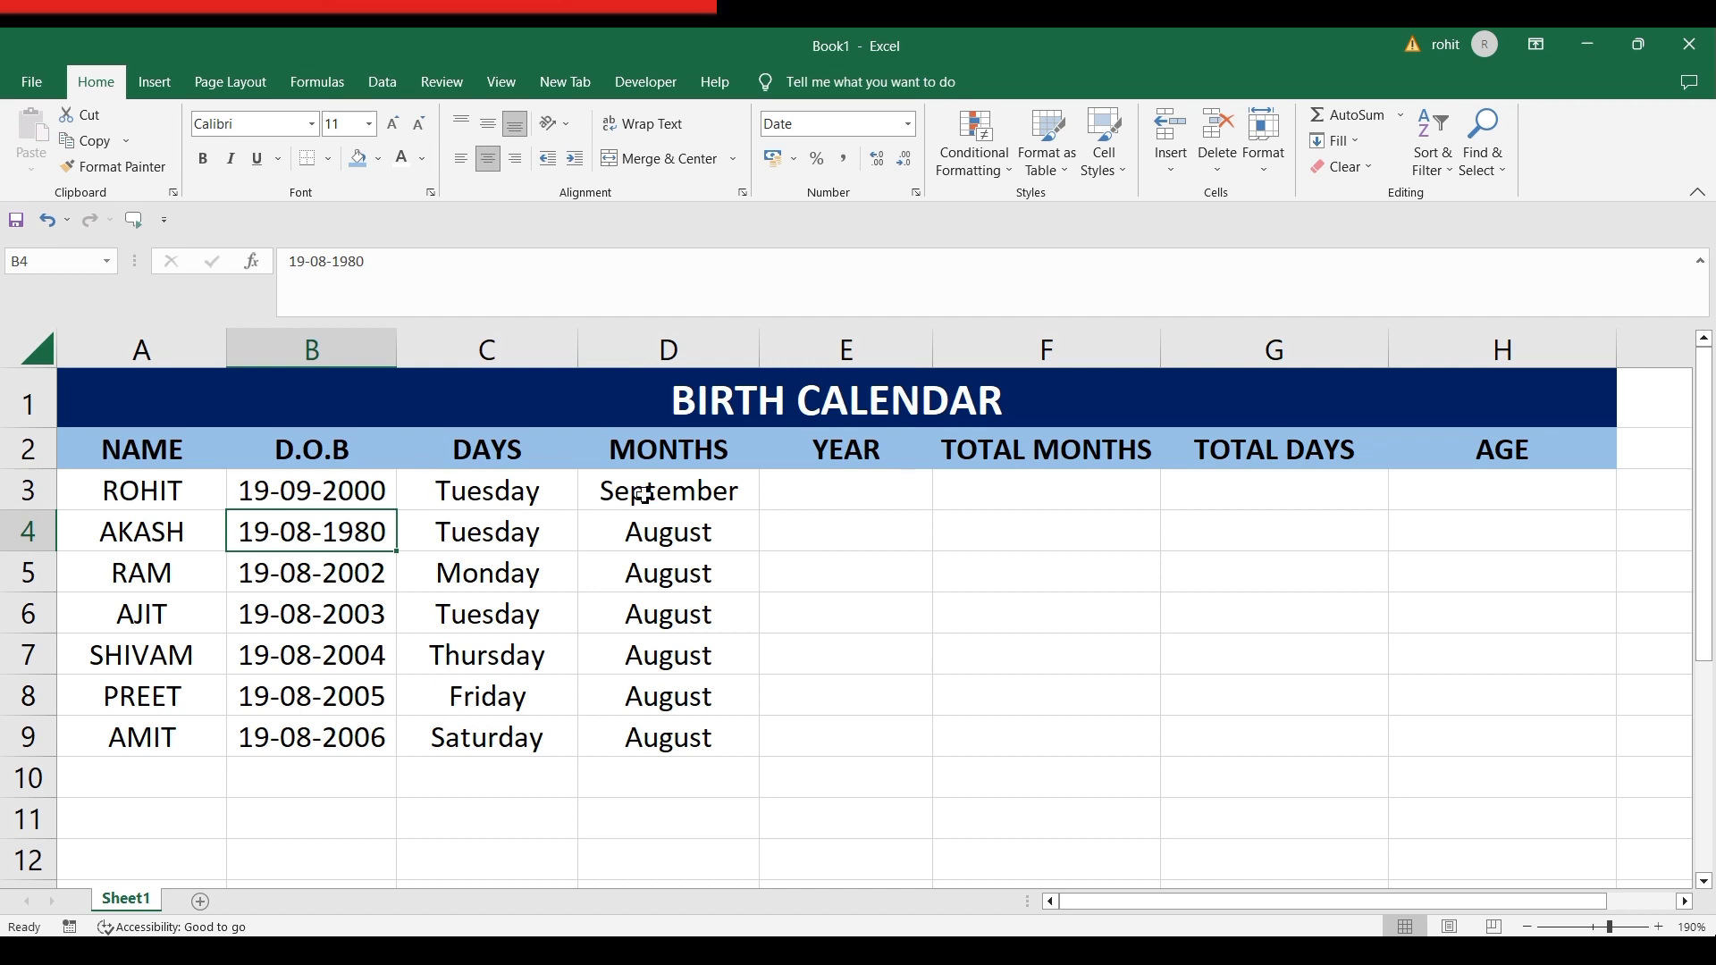
Format the D.O.B dates in B3:B9 with the 14-3-12 date type
click(788, 489)
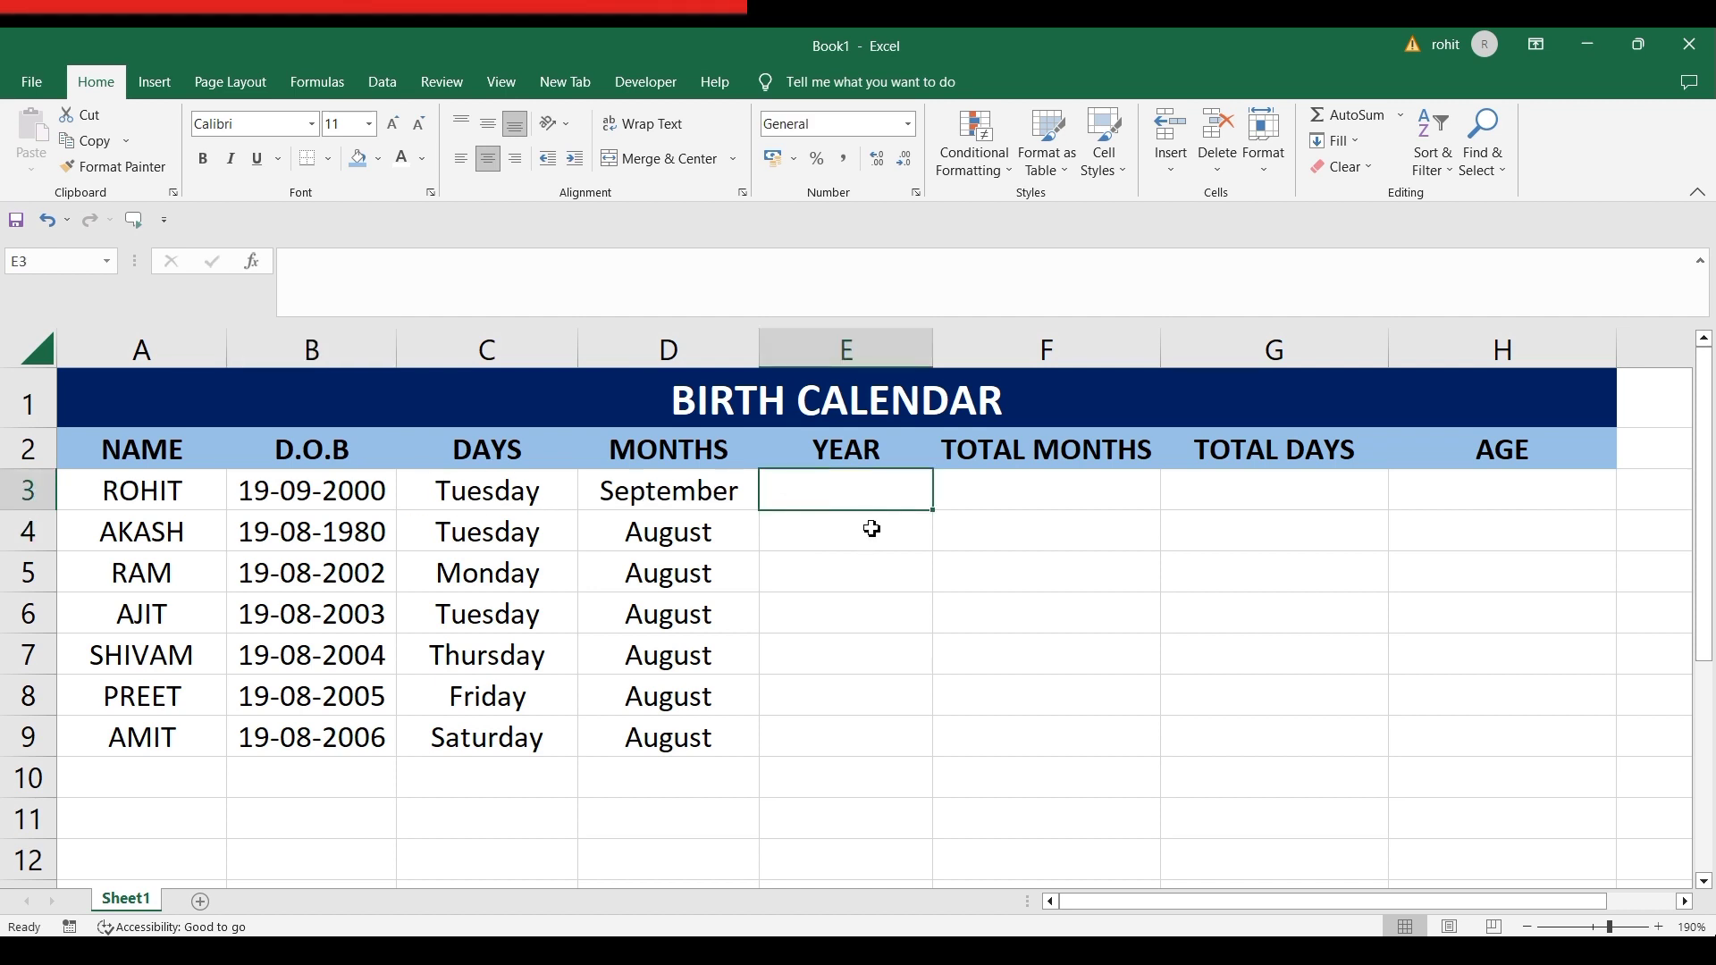
drag(357, 486, 371, 733)
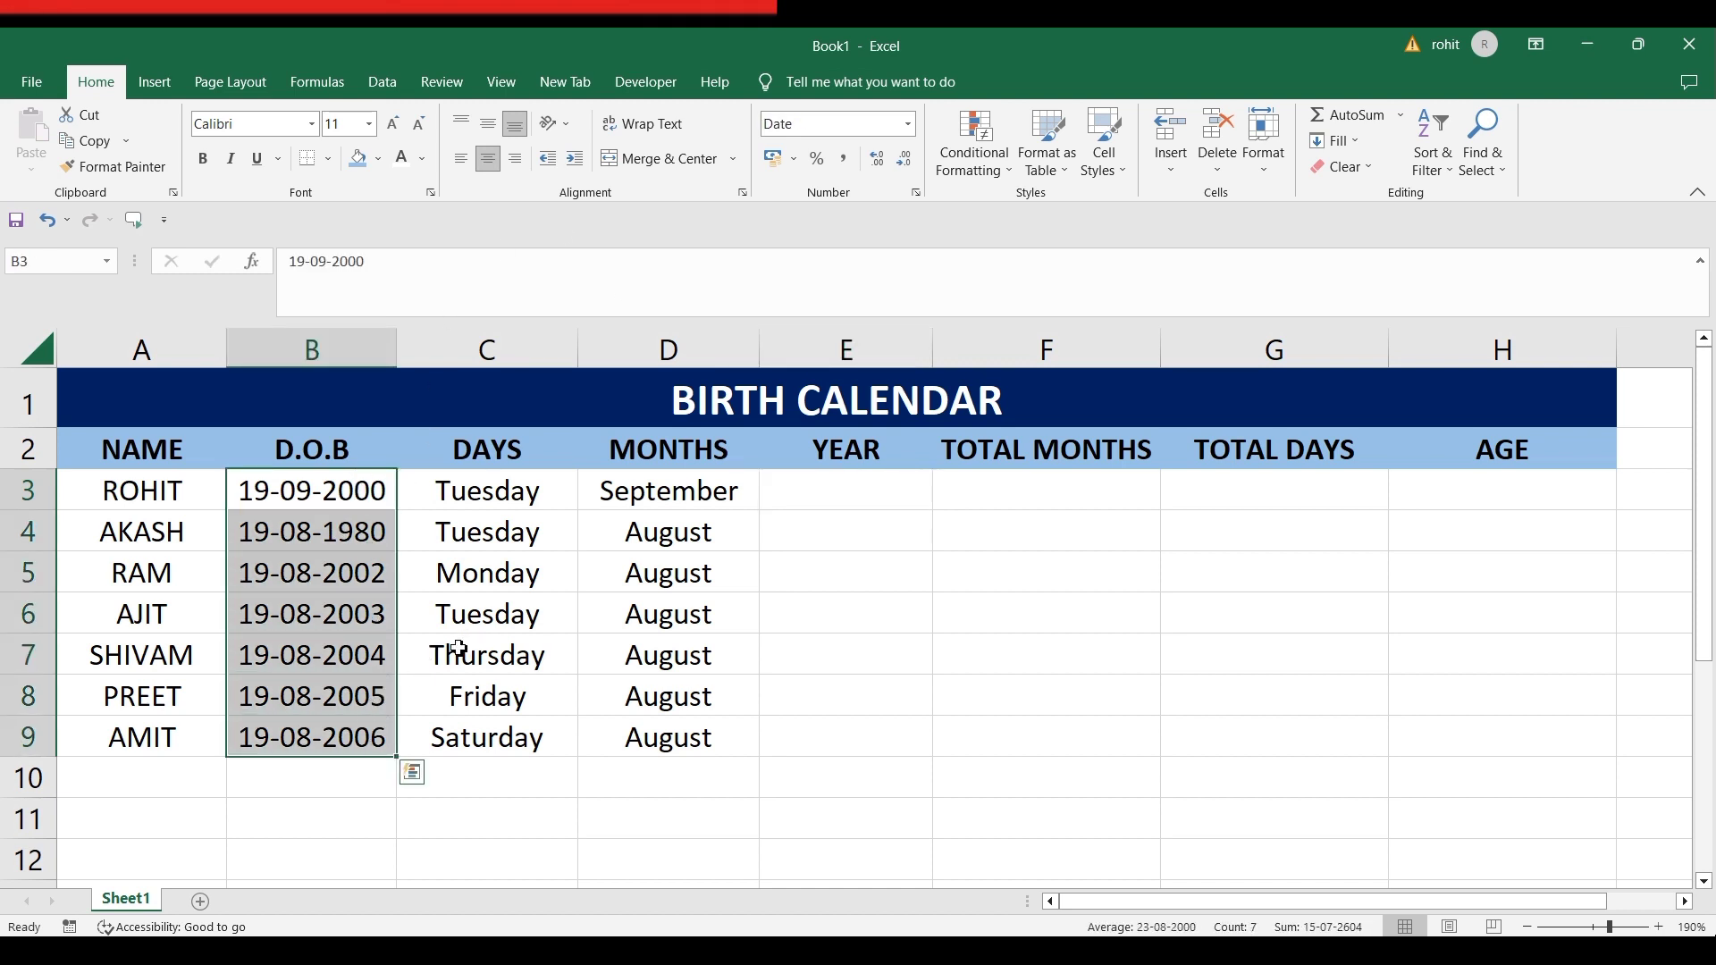
key(ctrl+1)
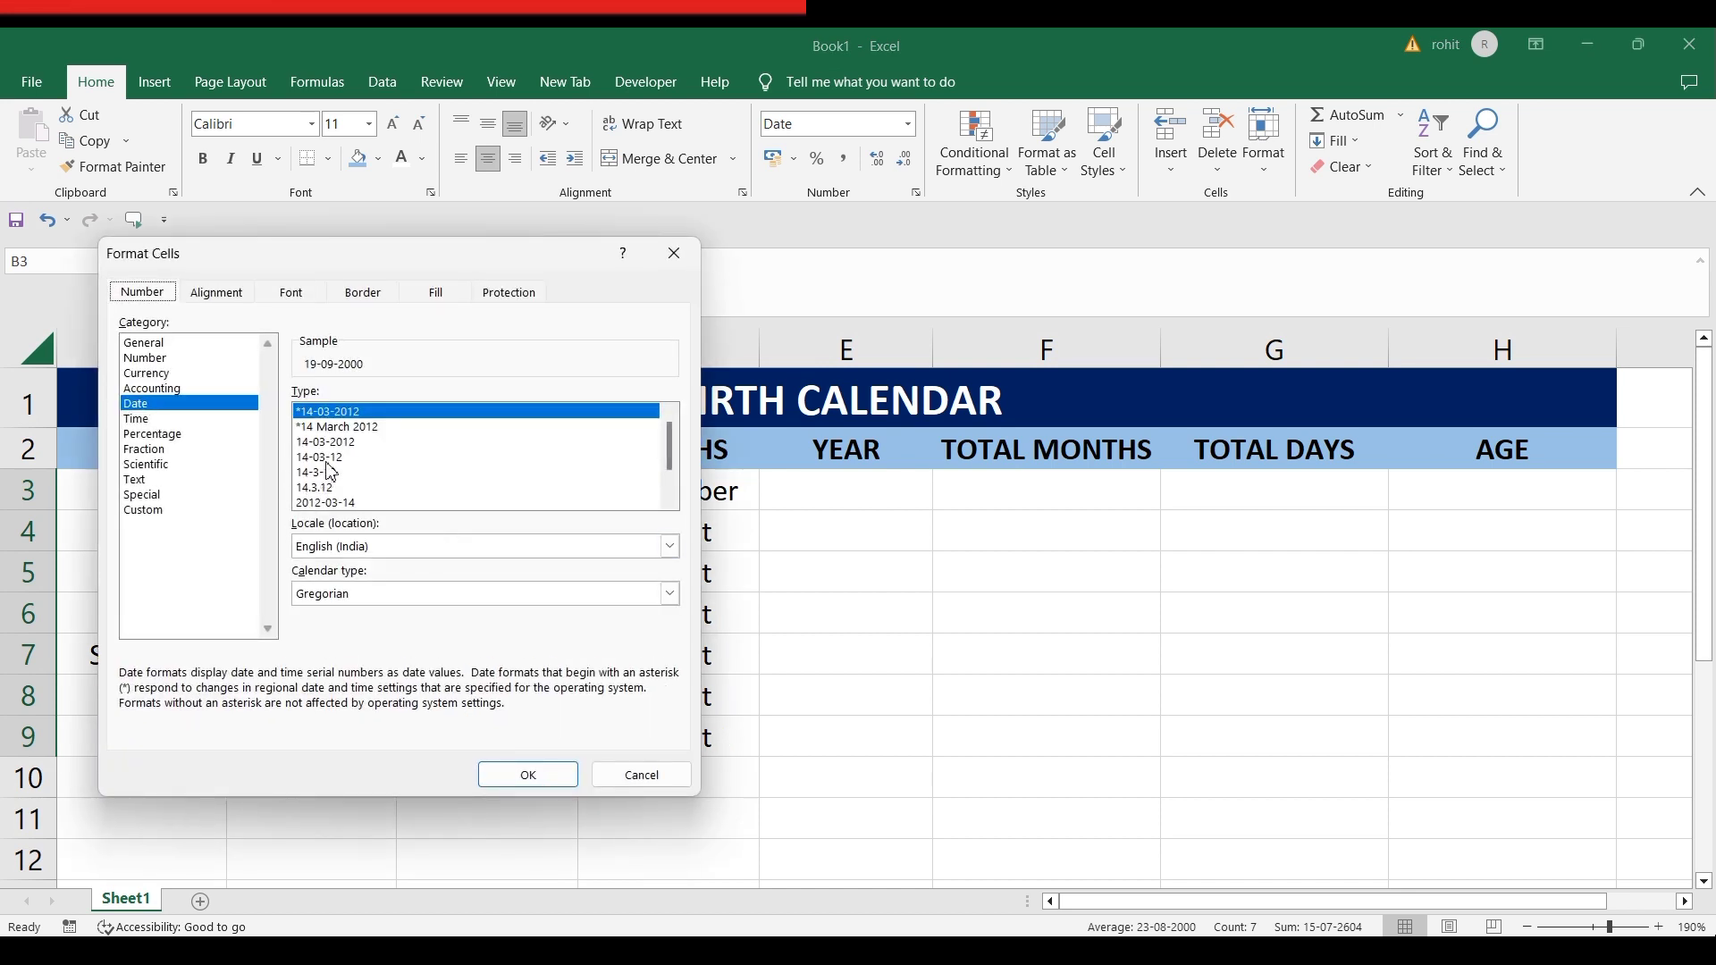
scroll(336, 447, down, 1)
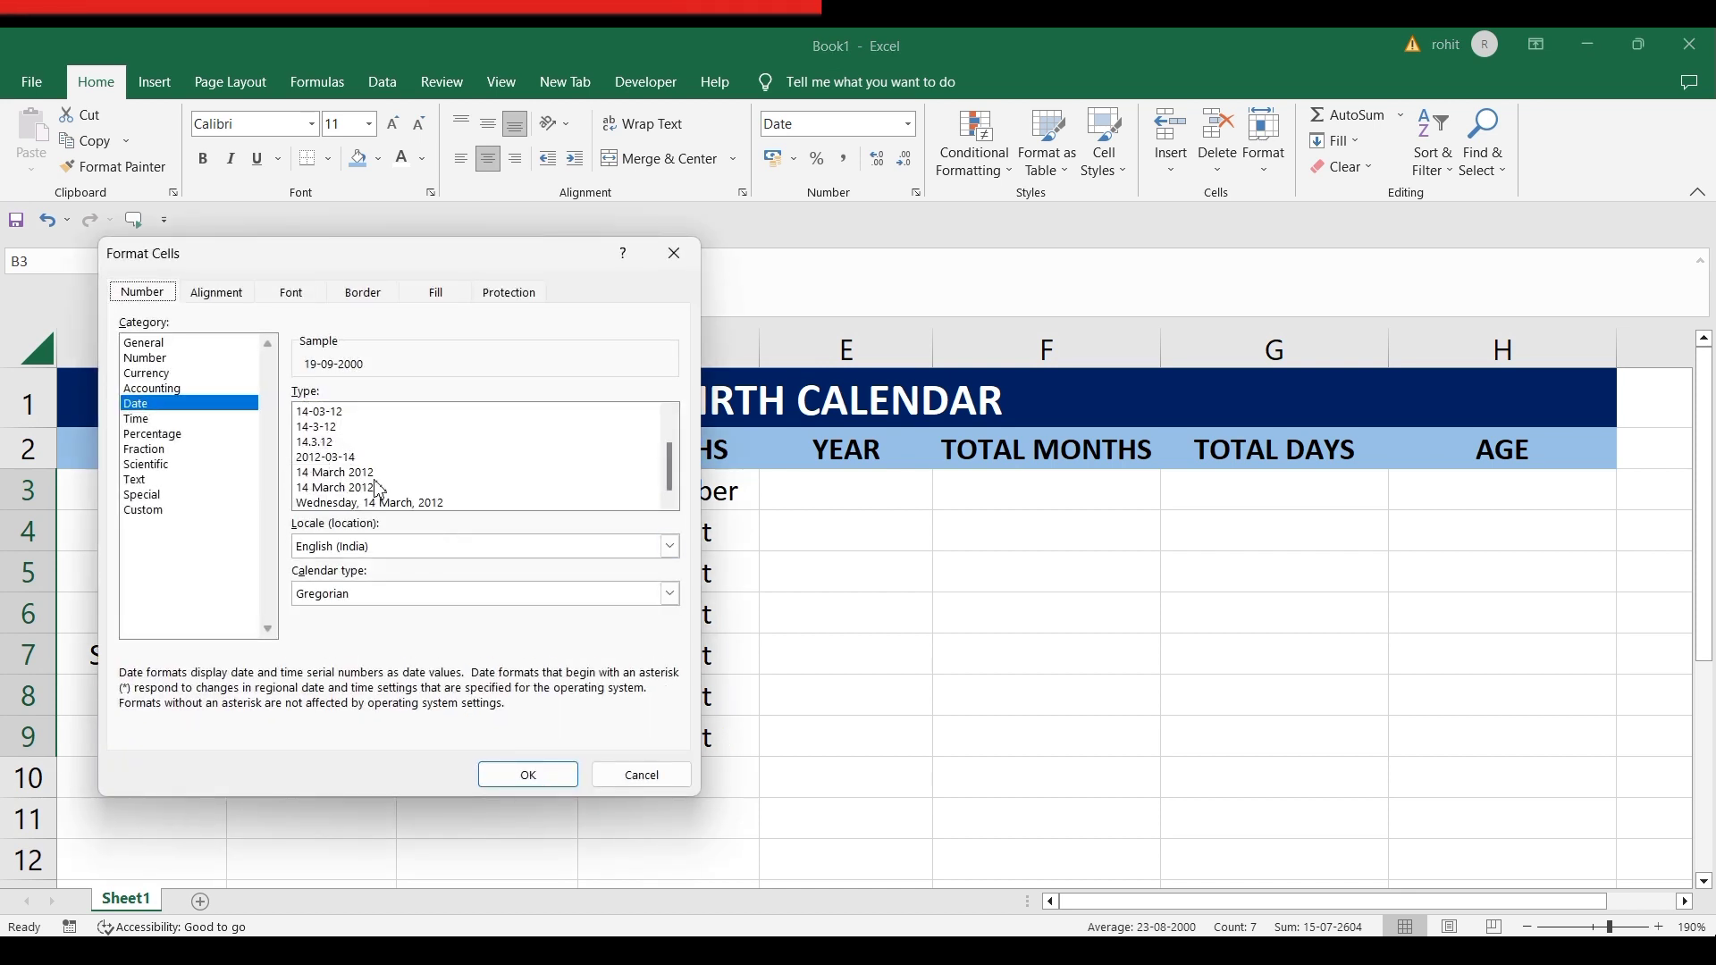
scroll(338, 473, up, 1)
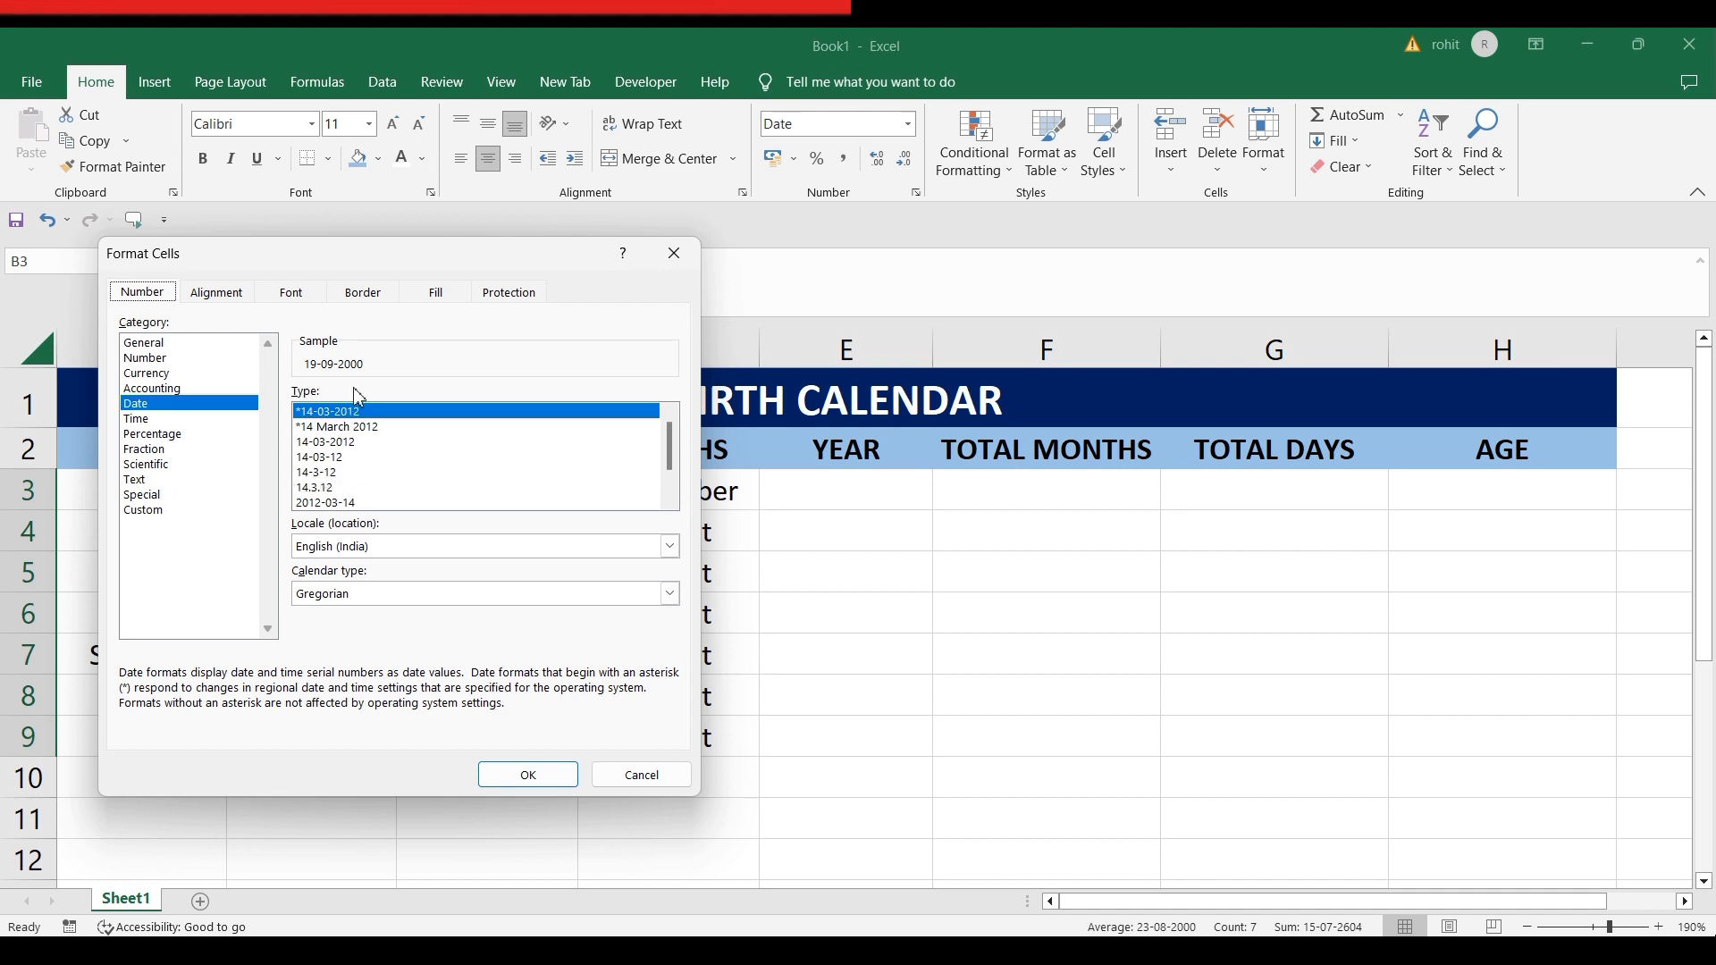
click(326, 473)
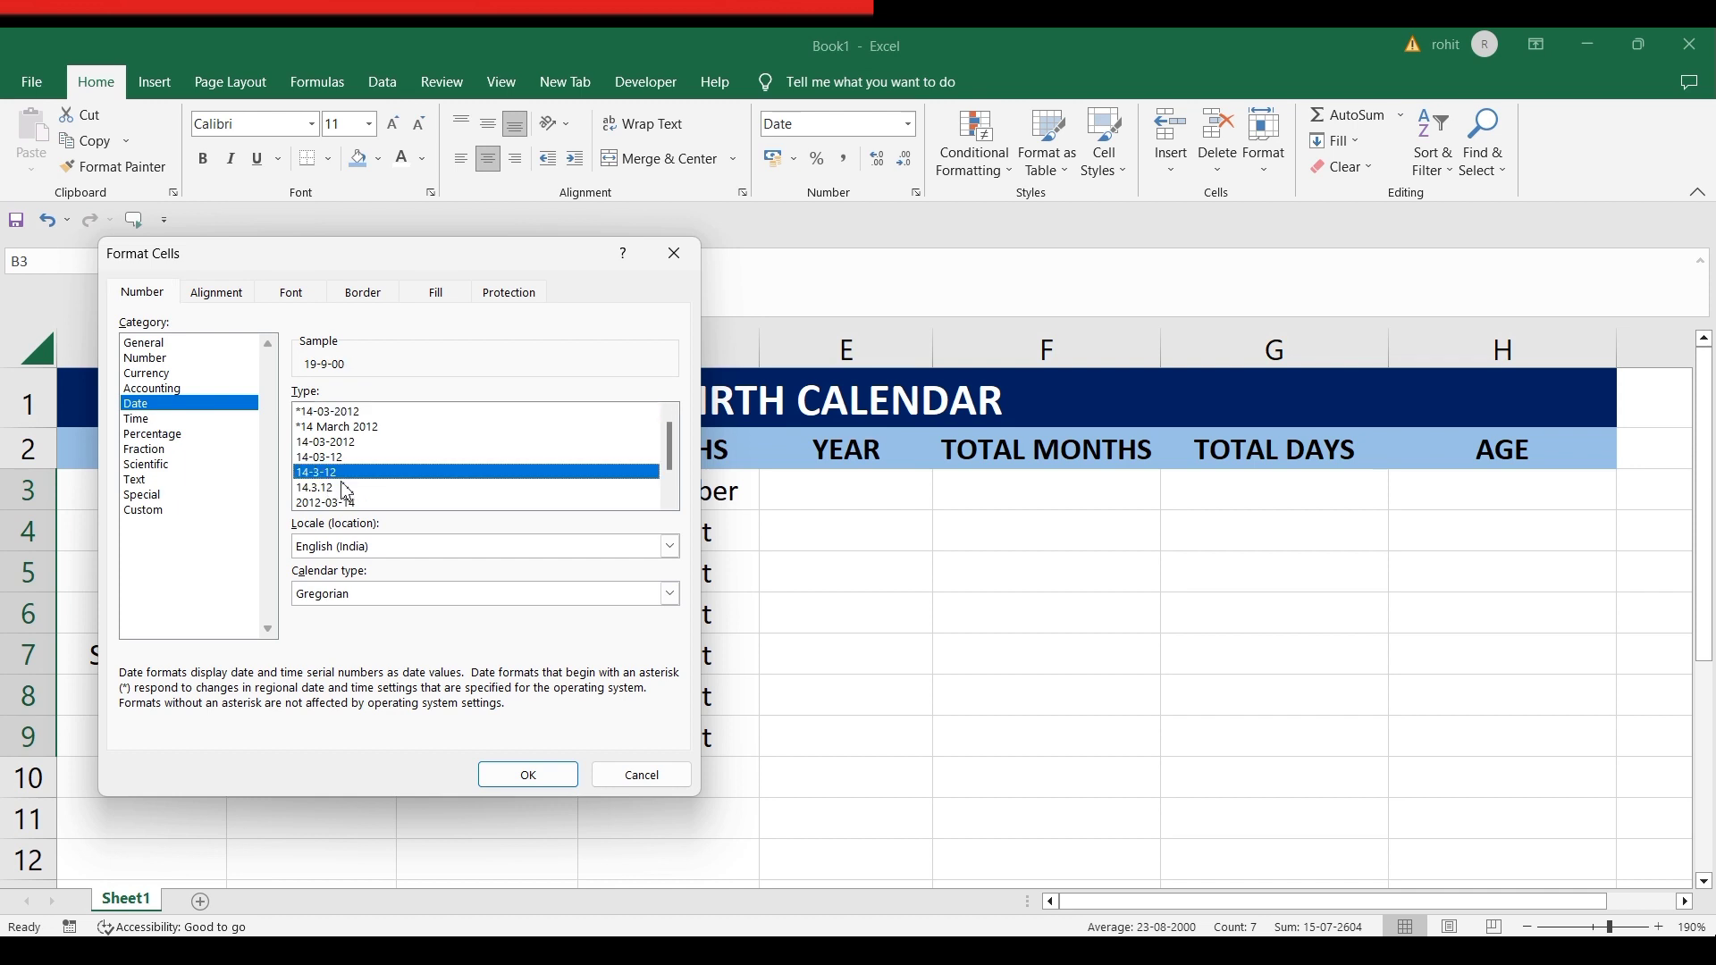
click(542, 784)
drag(494, 753, 494, 765)
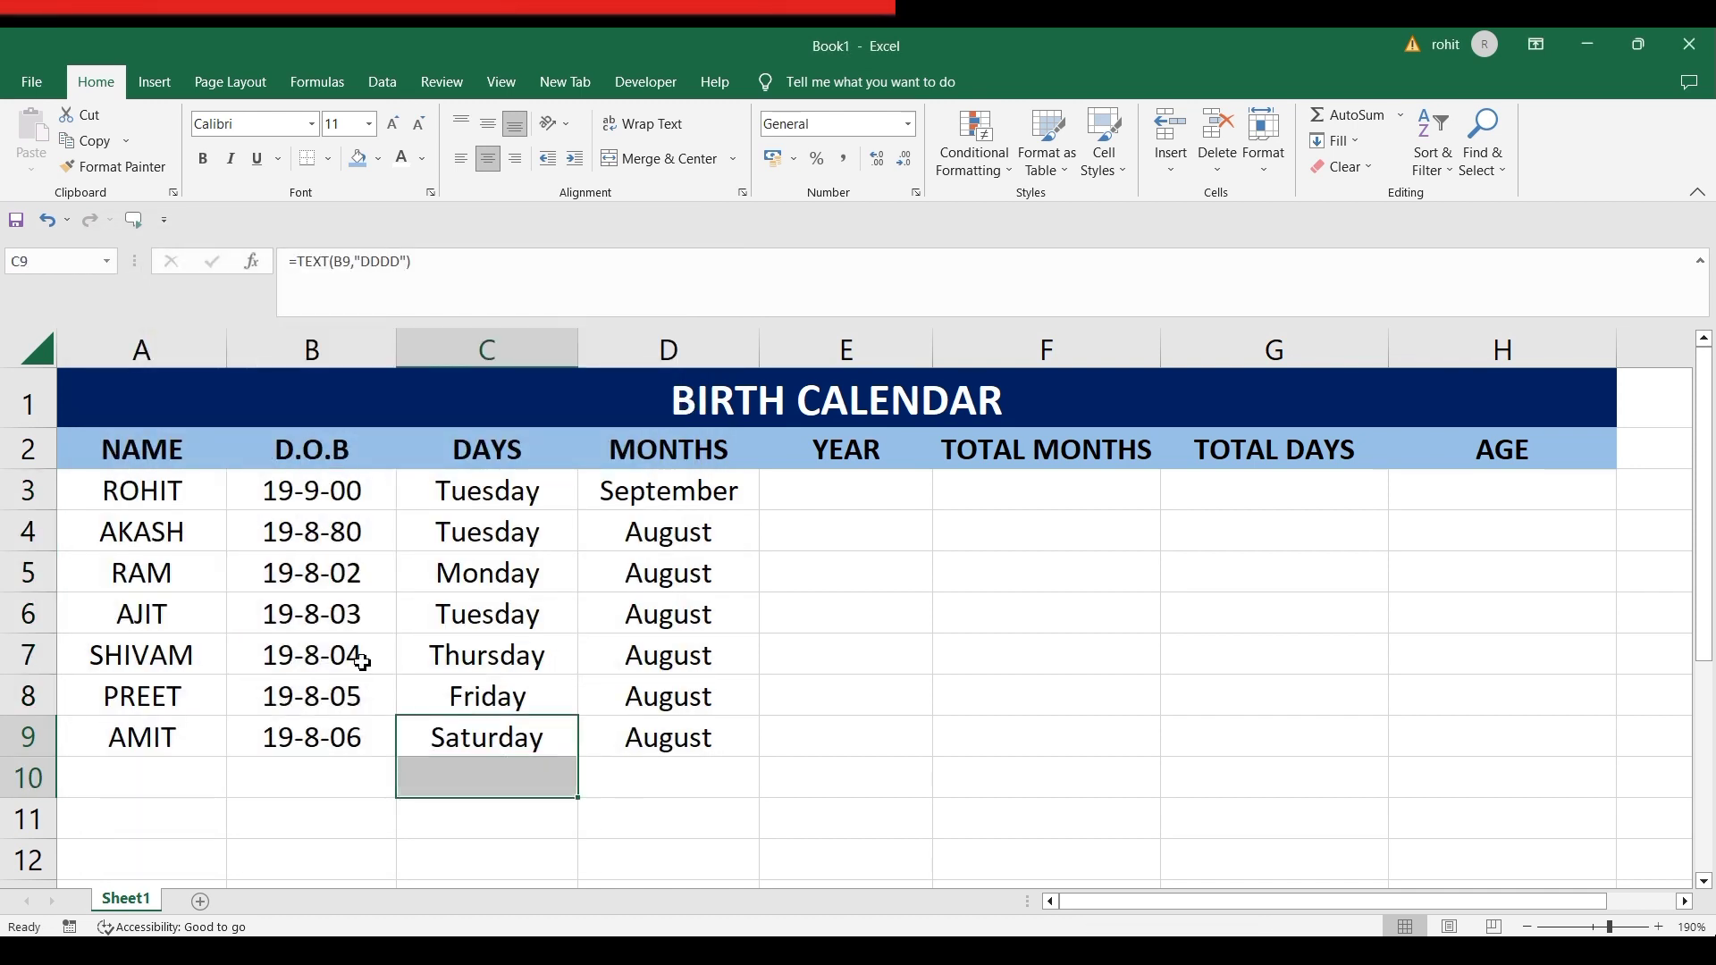
click(344, 501)
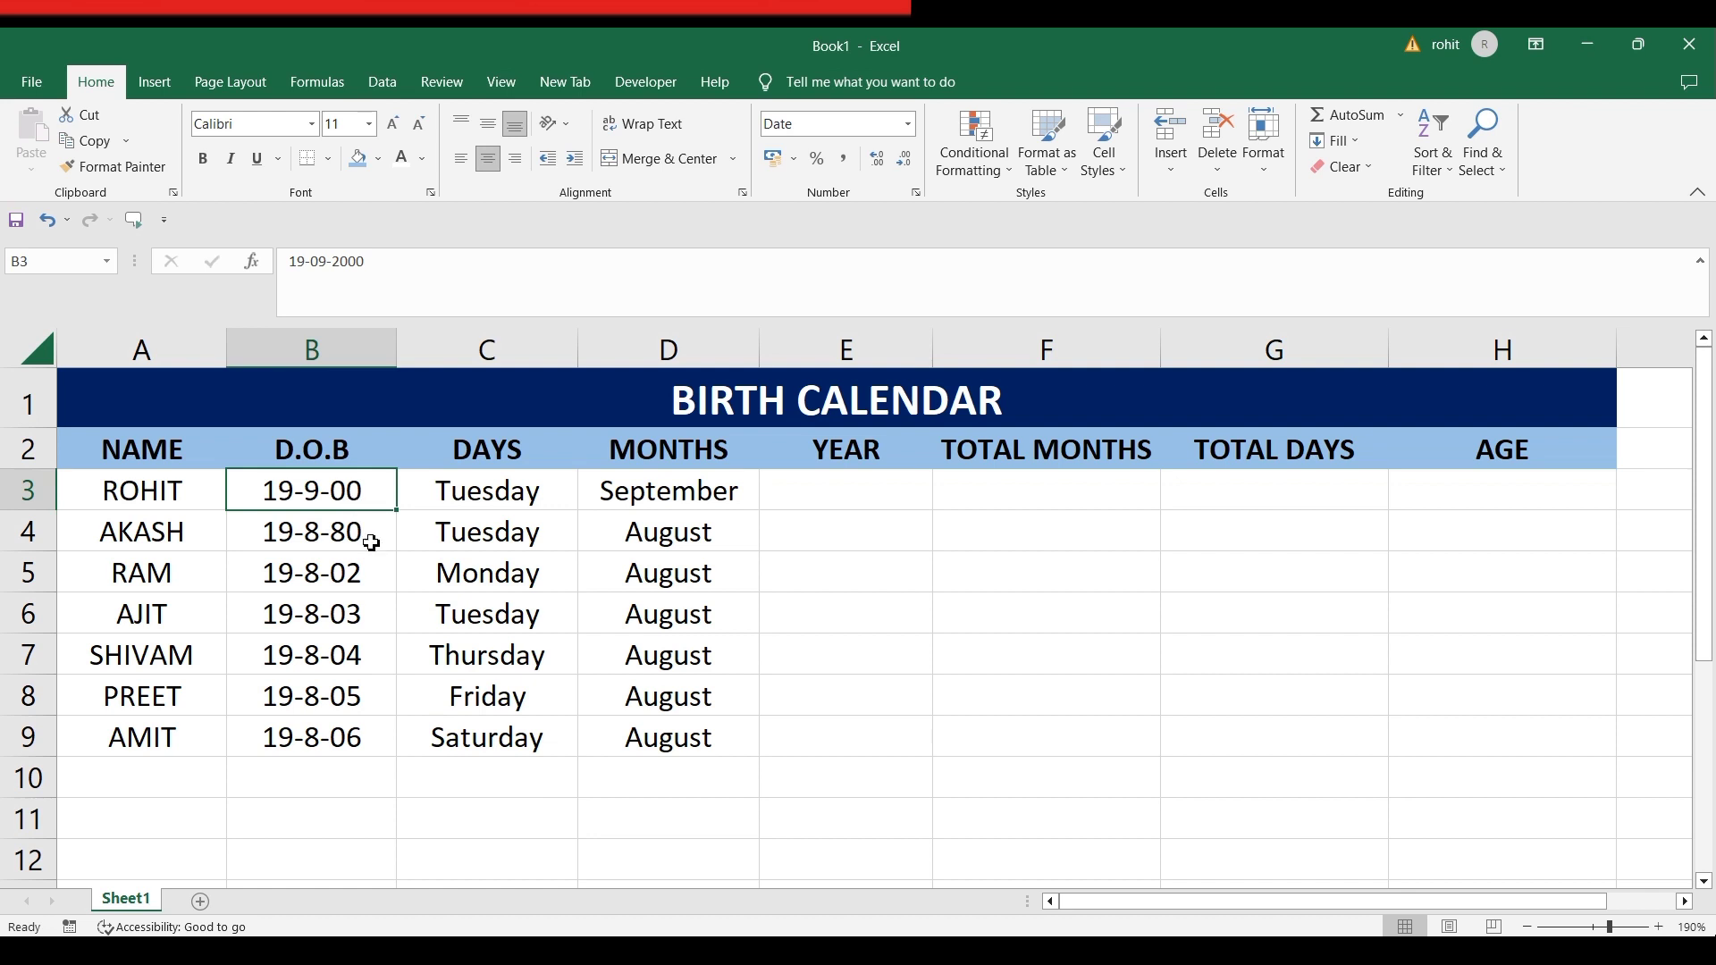
Enter =TEXT(B3,"YYY") in cell E3 to get the birth year
click(820, 490)
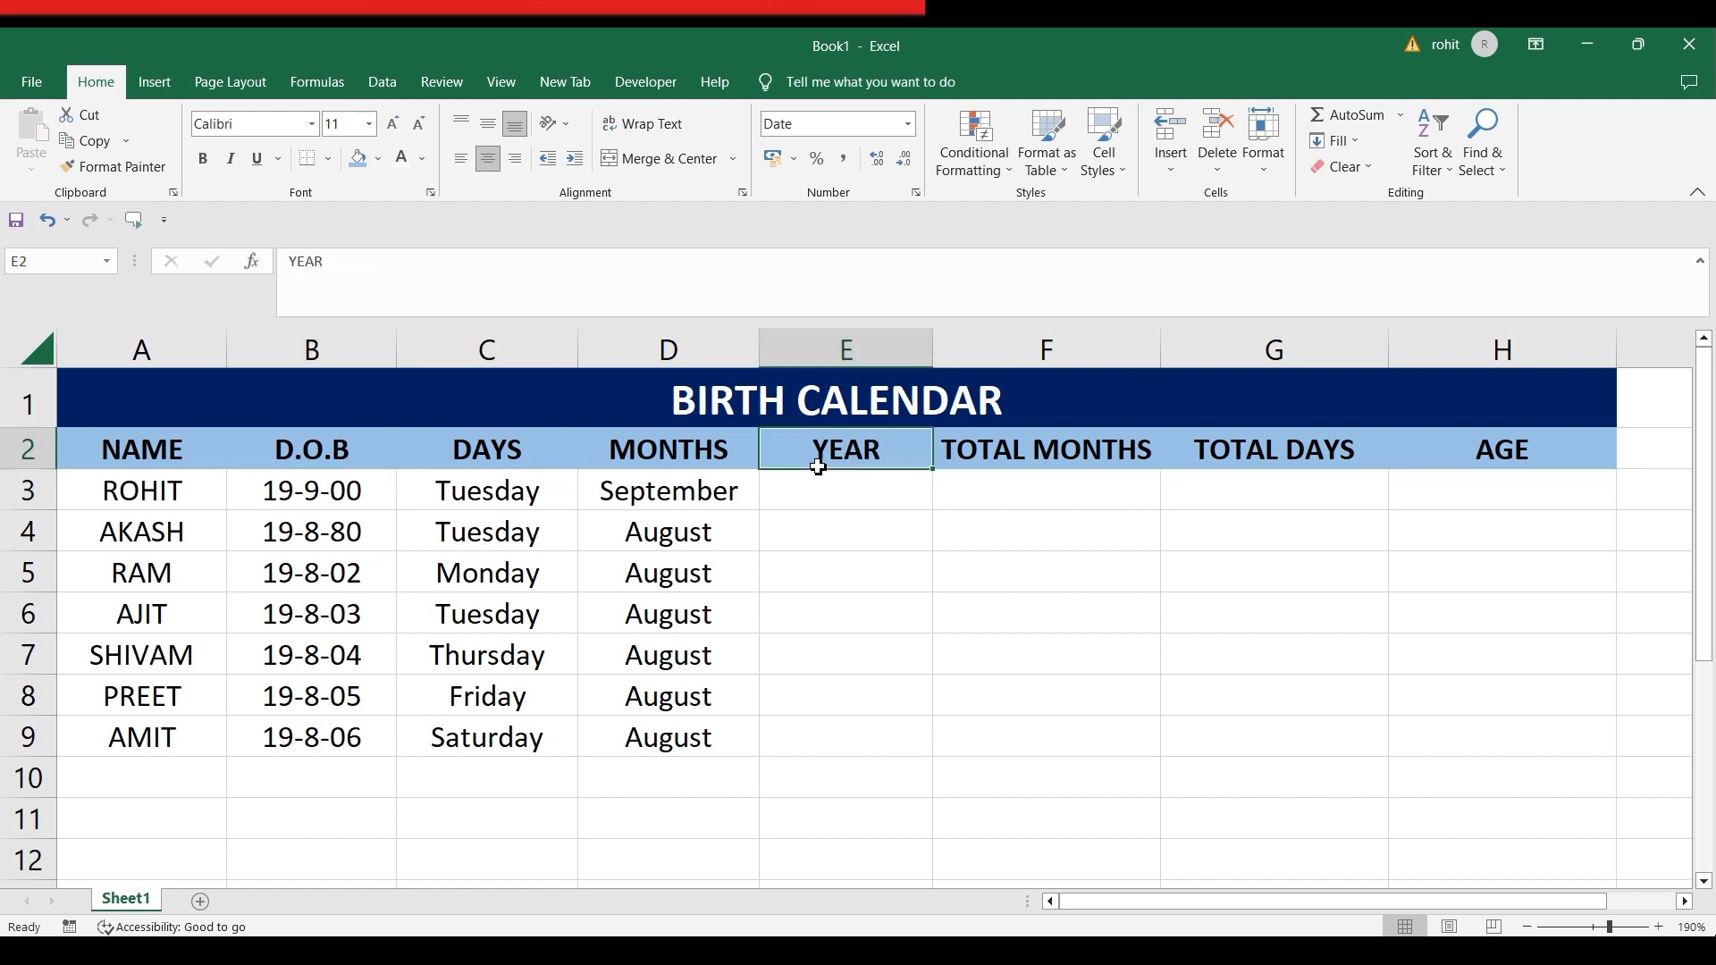
text(=)
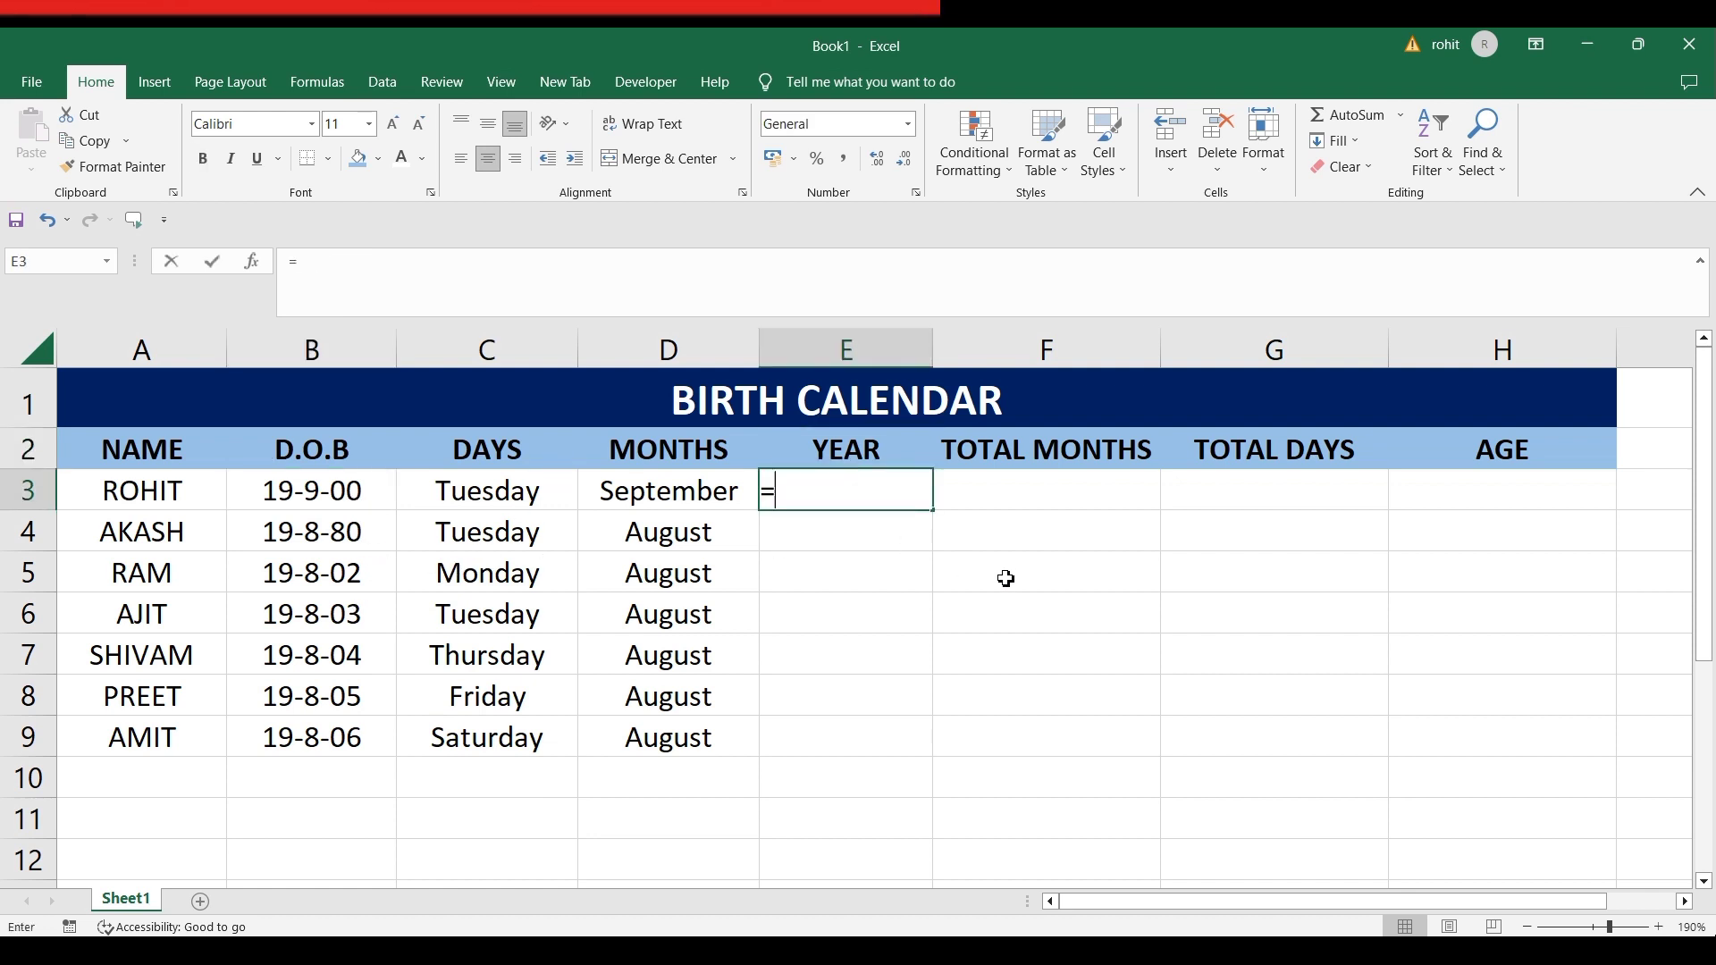
text(TEXT()
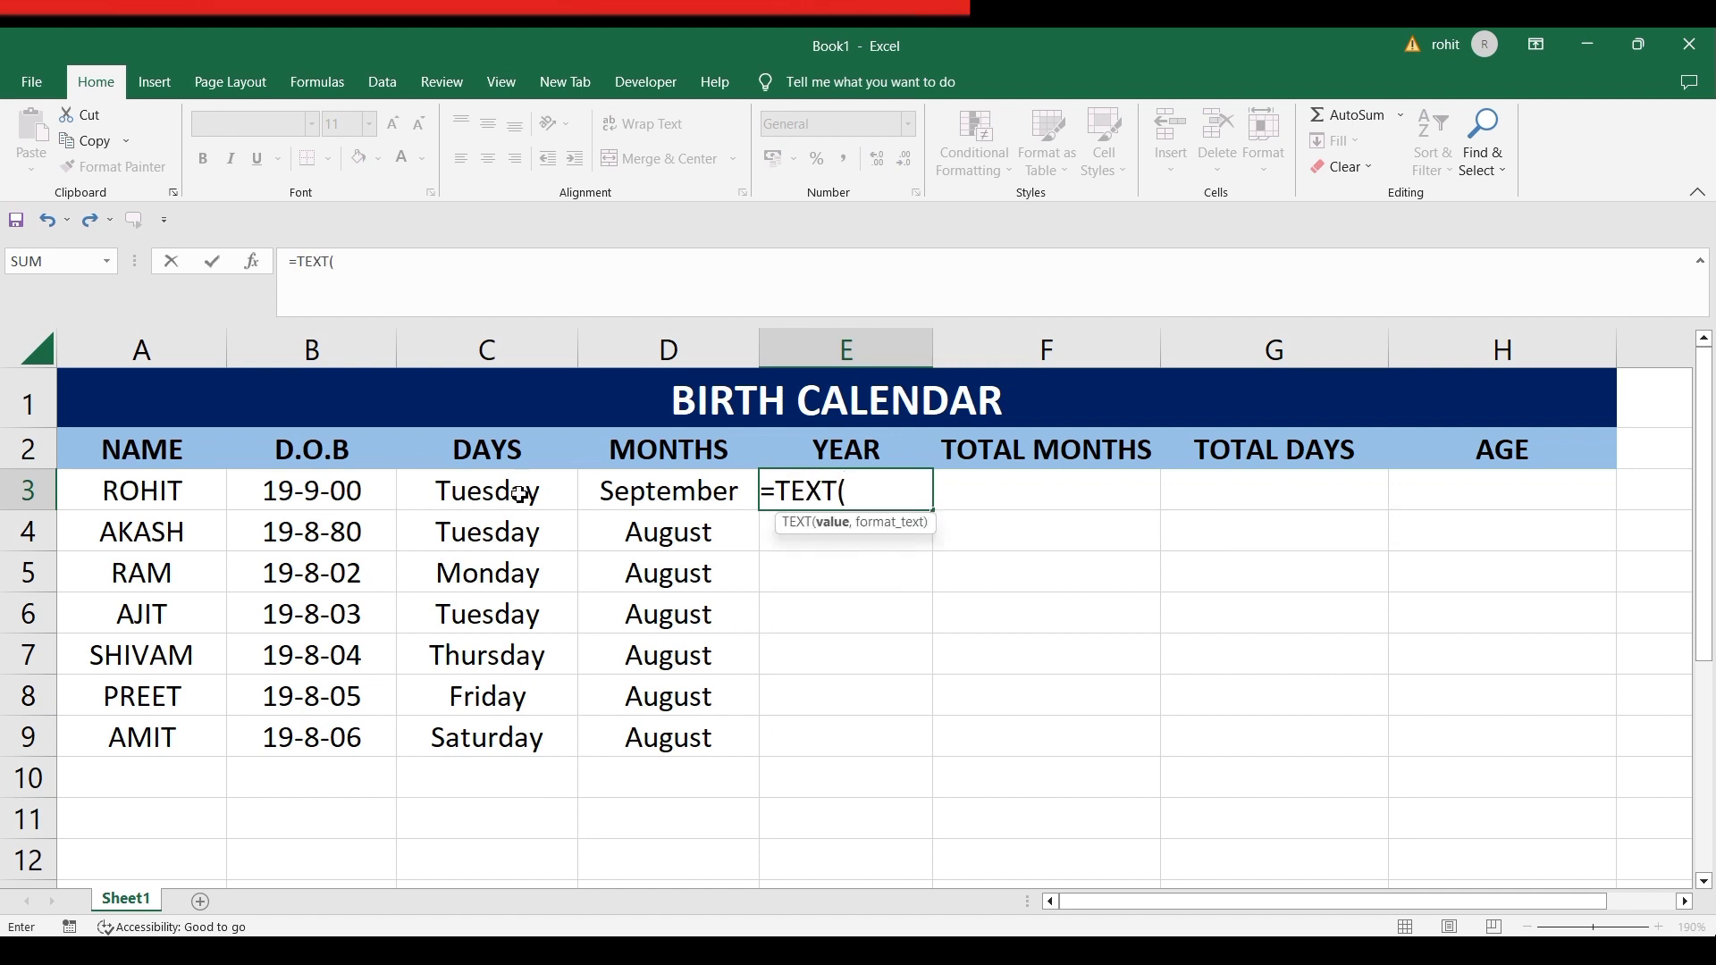
click(320, 483)
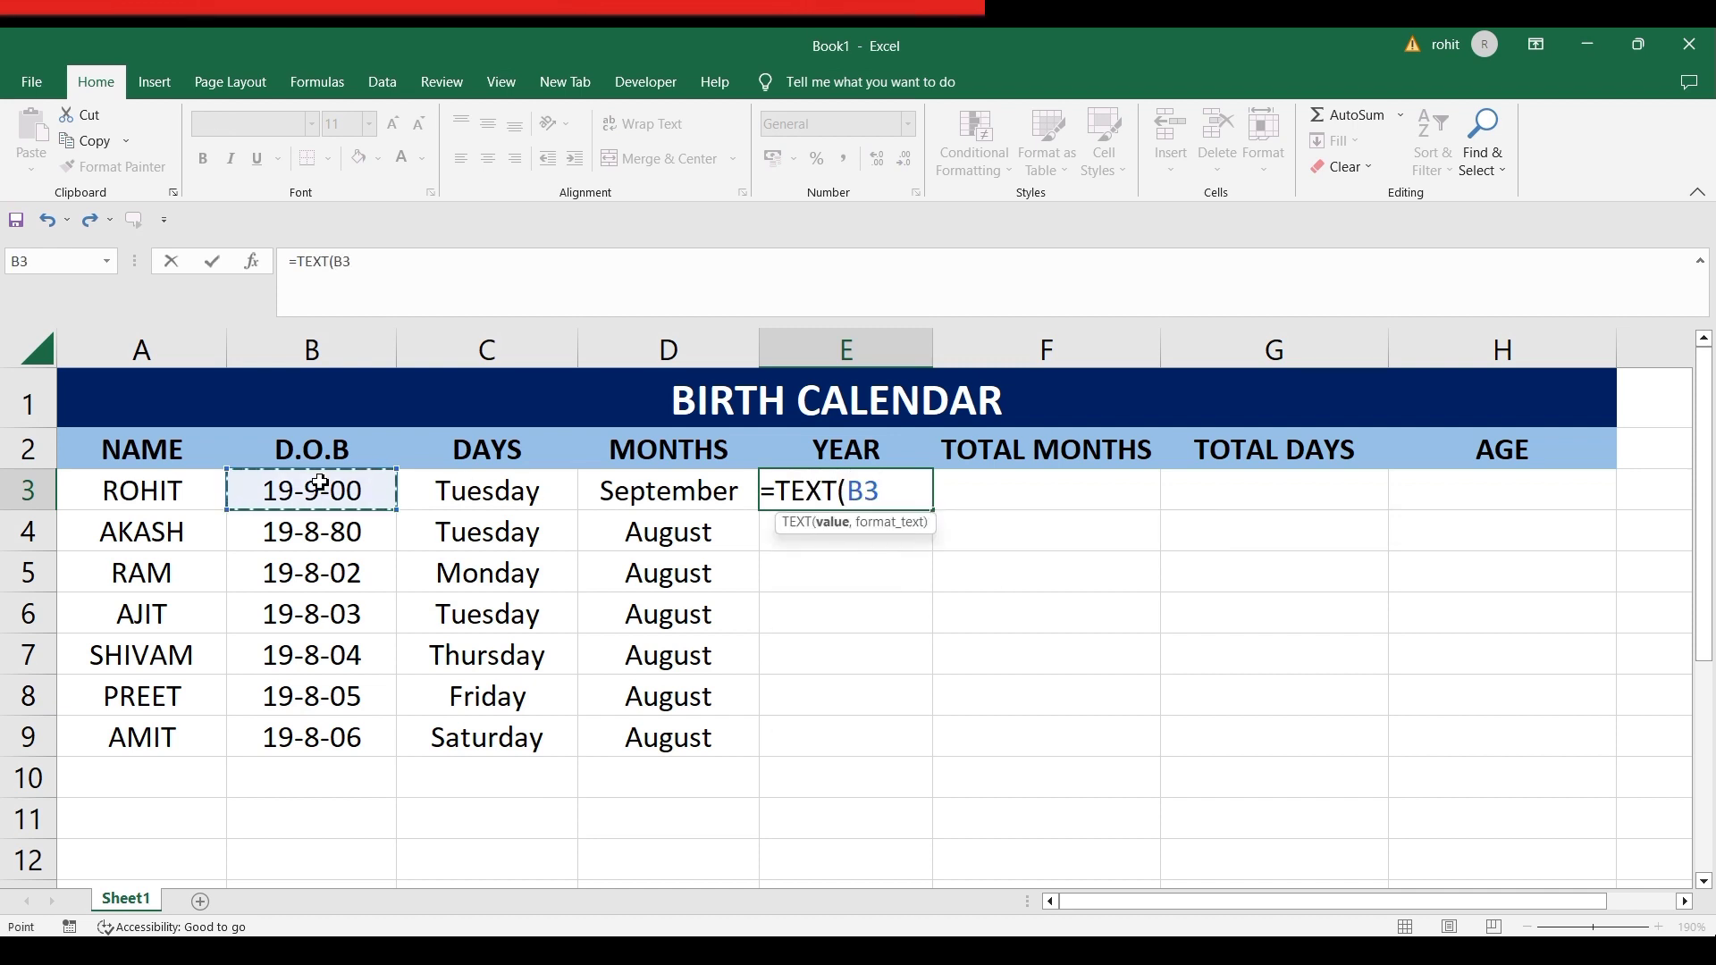
text(,"YYY)
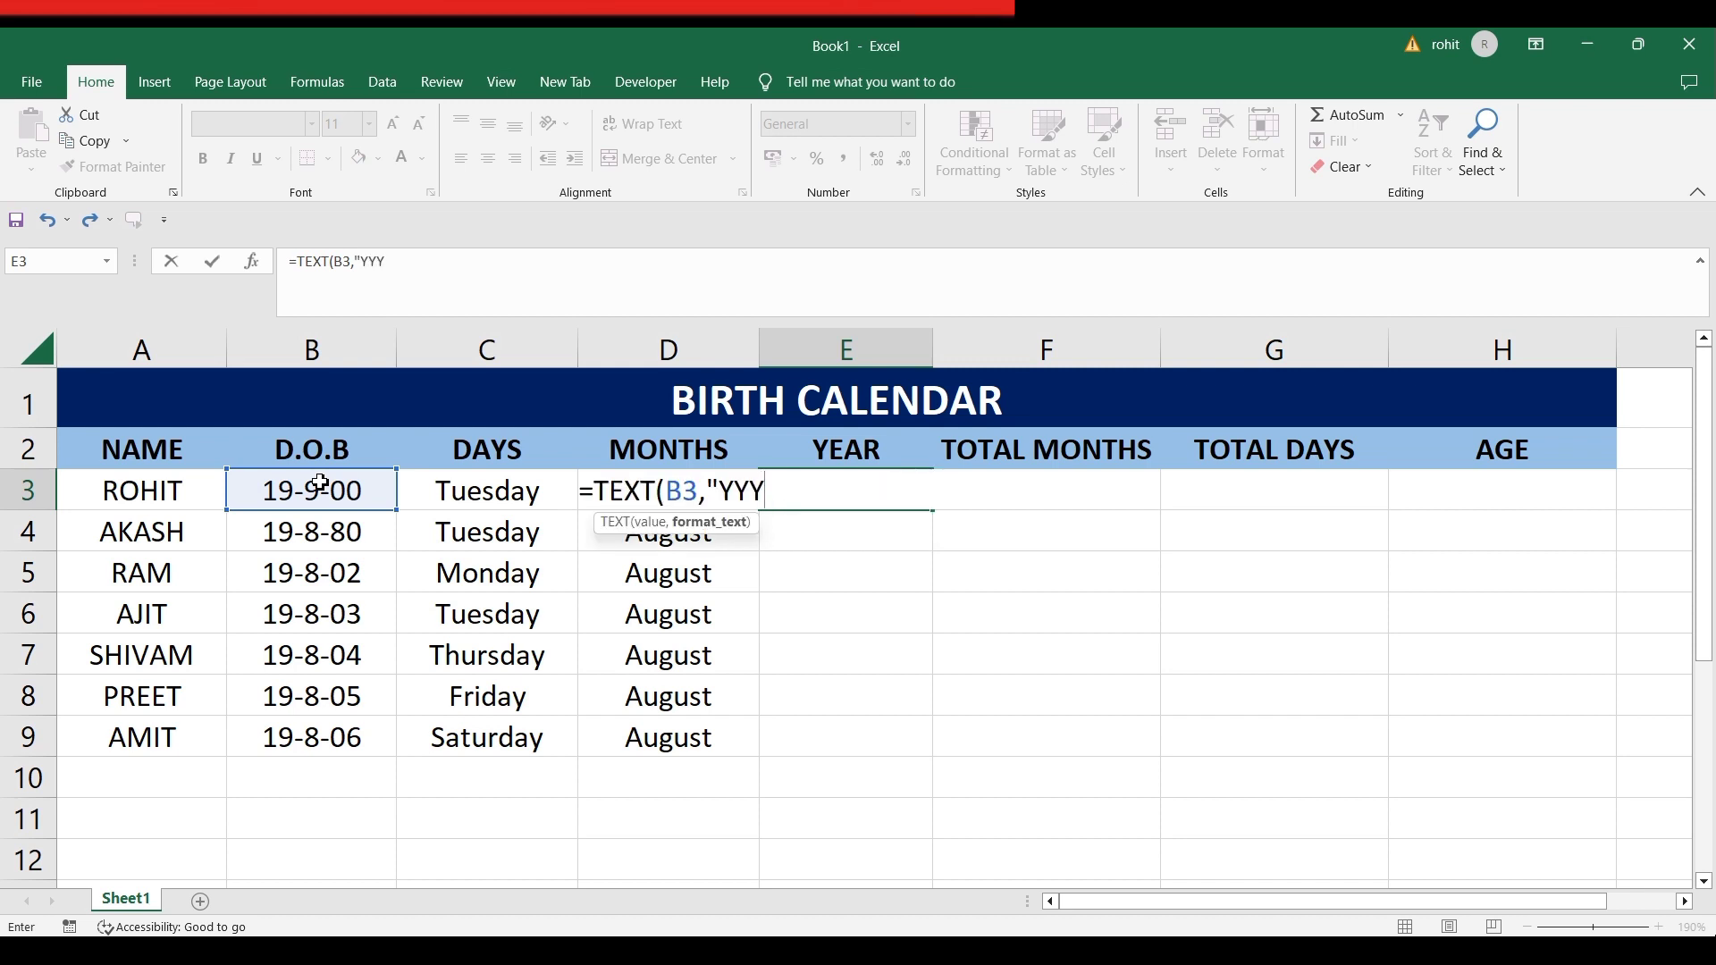
text(")
key(Return)
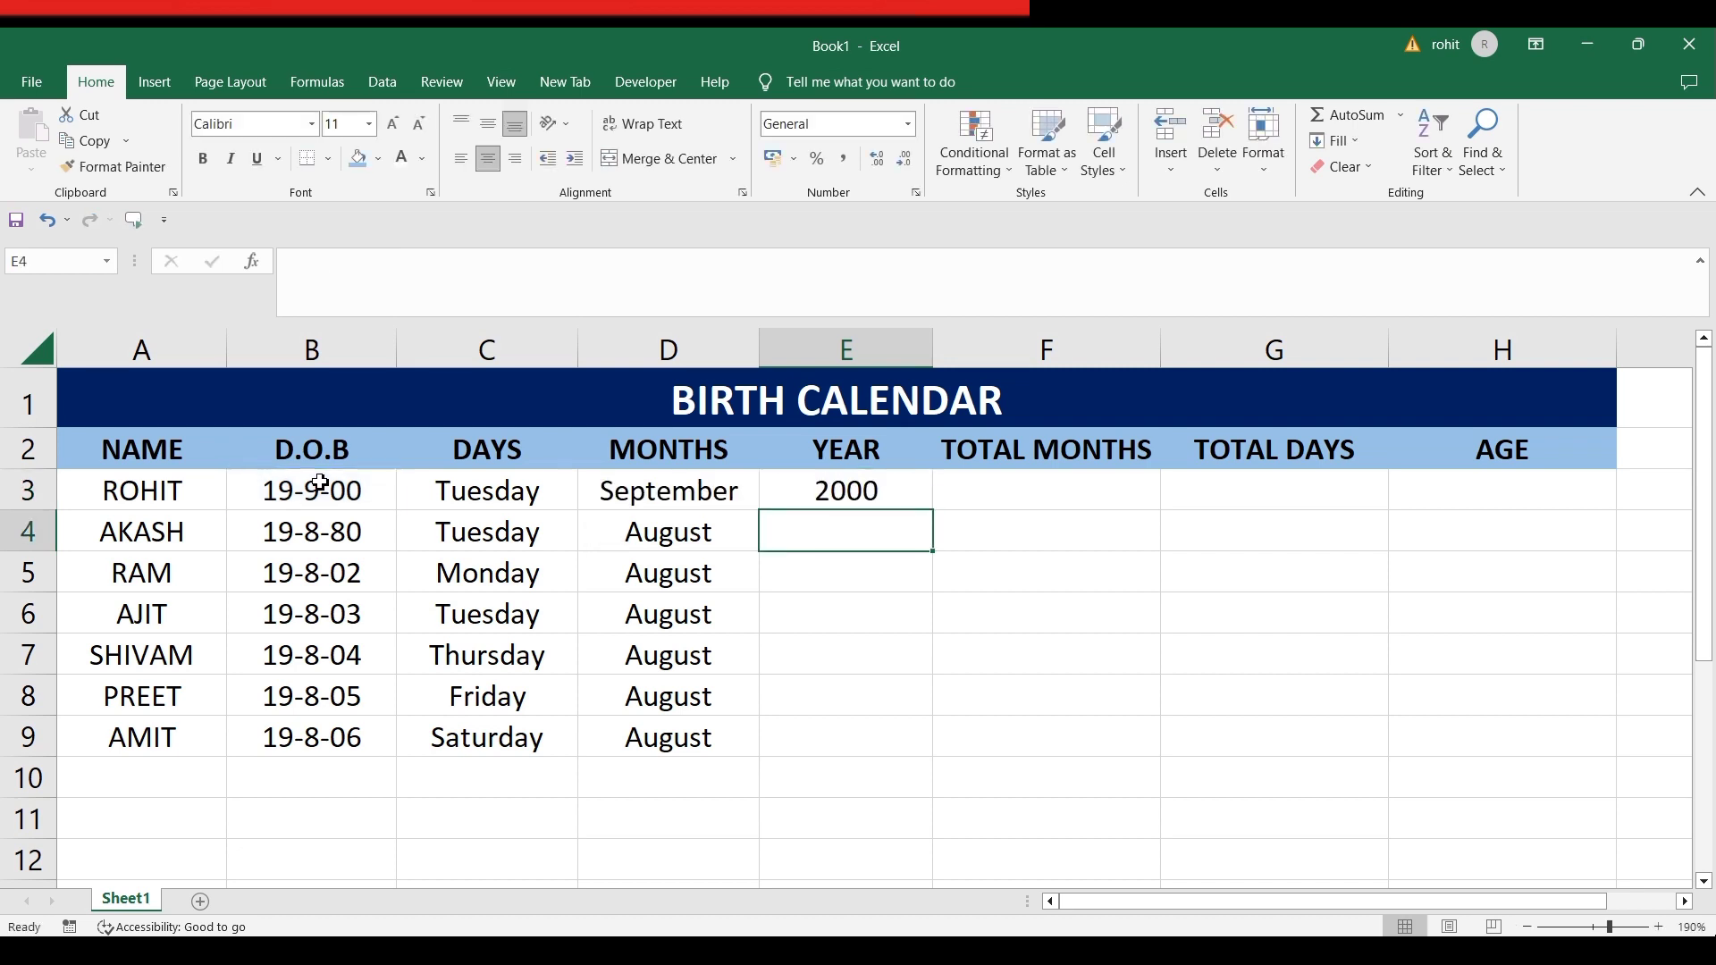
Fill the year formula from E3 down through E9
click(855, 494)
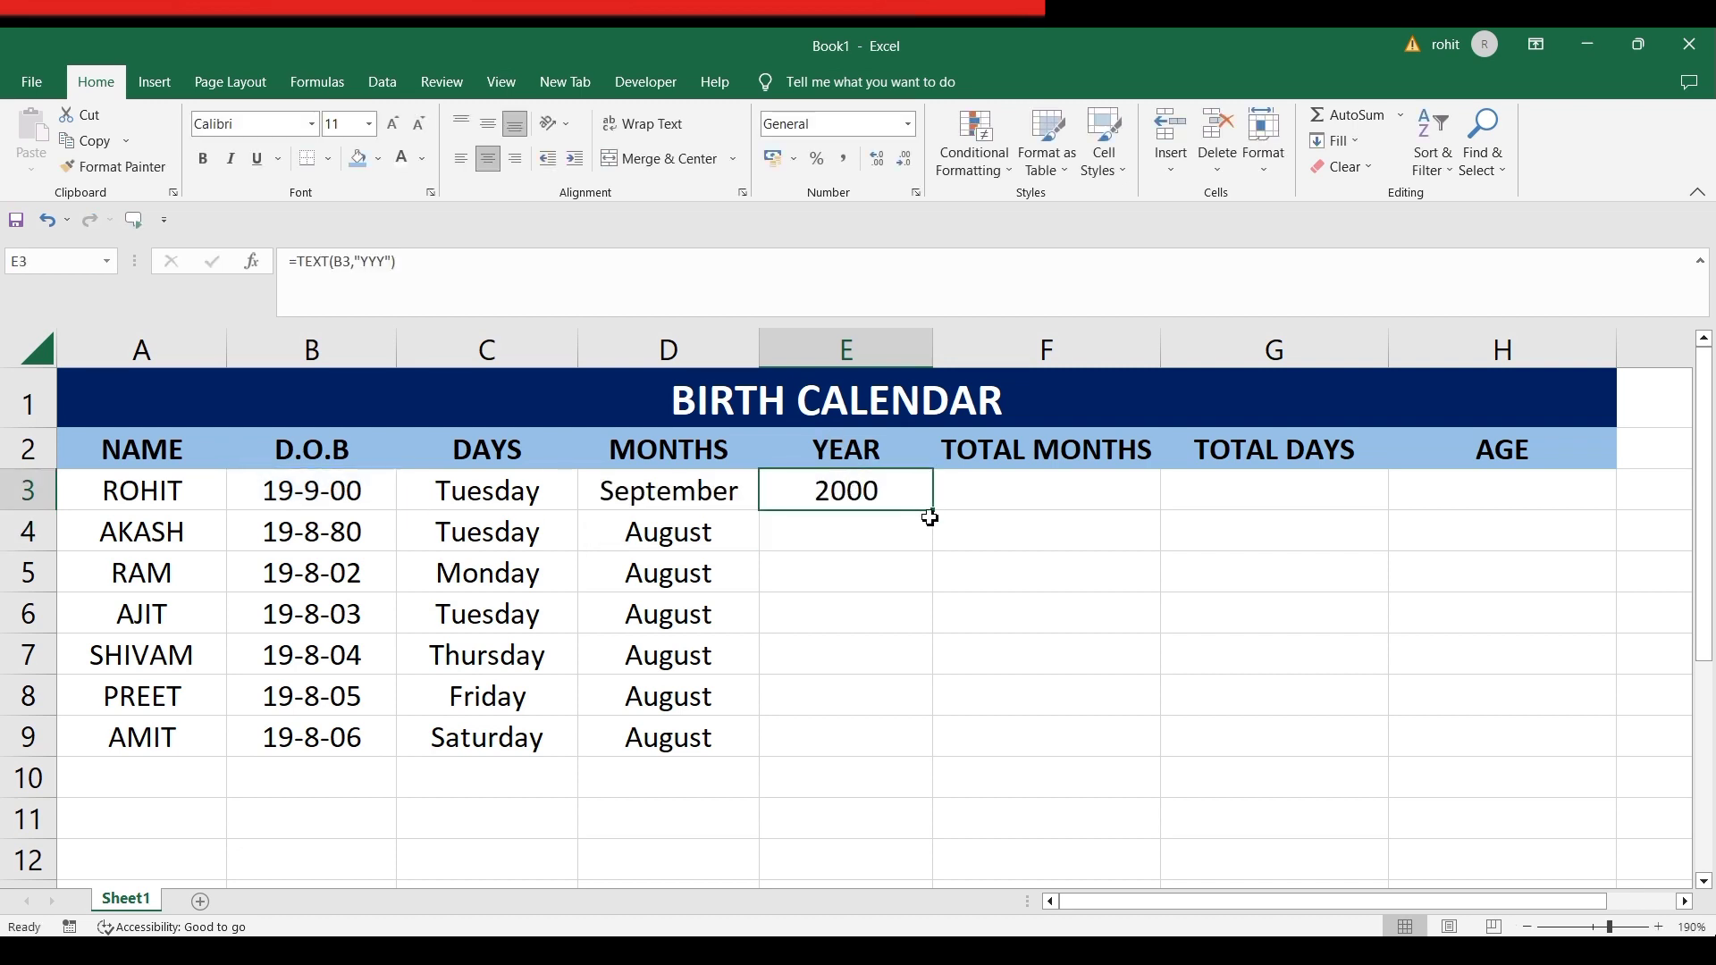
drag(930, 511, 926, 751)
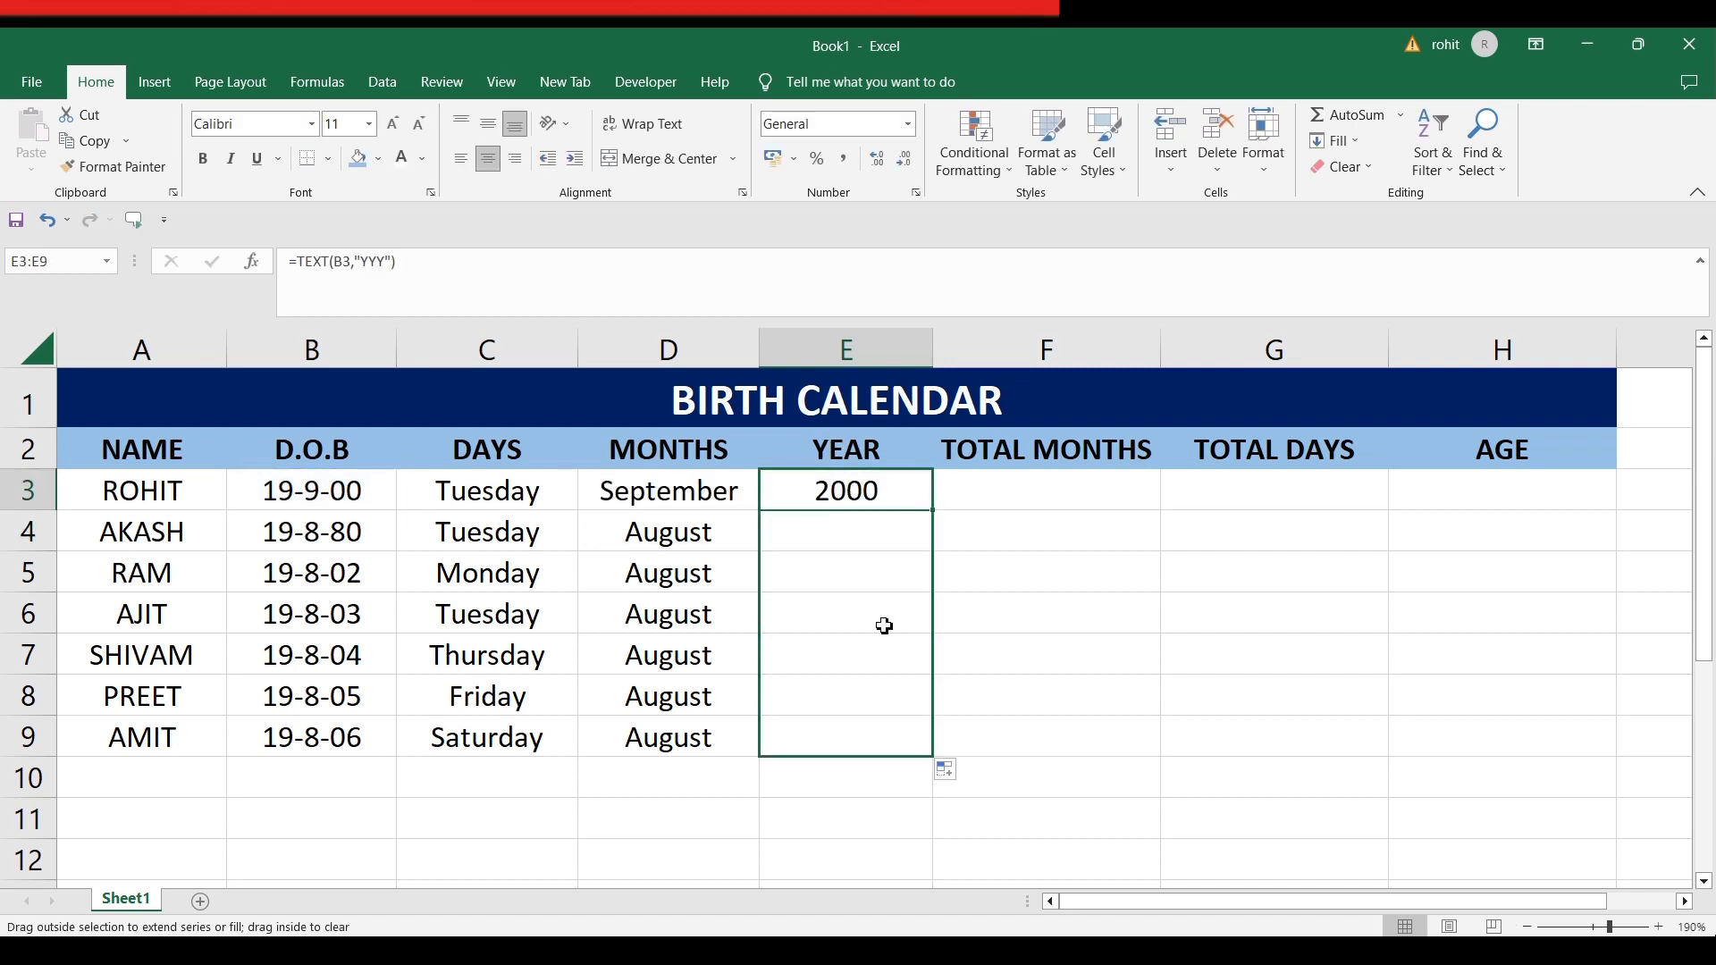
click(1058, 581)
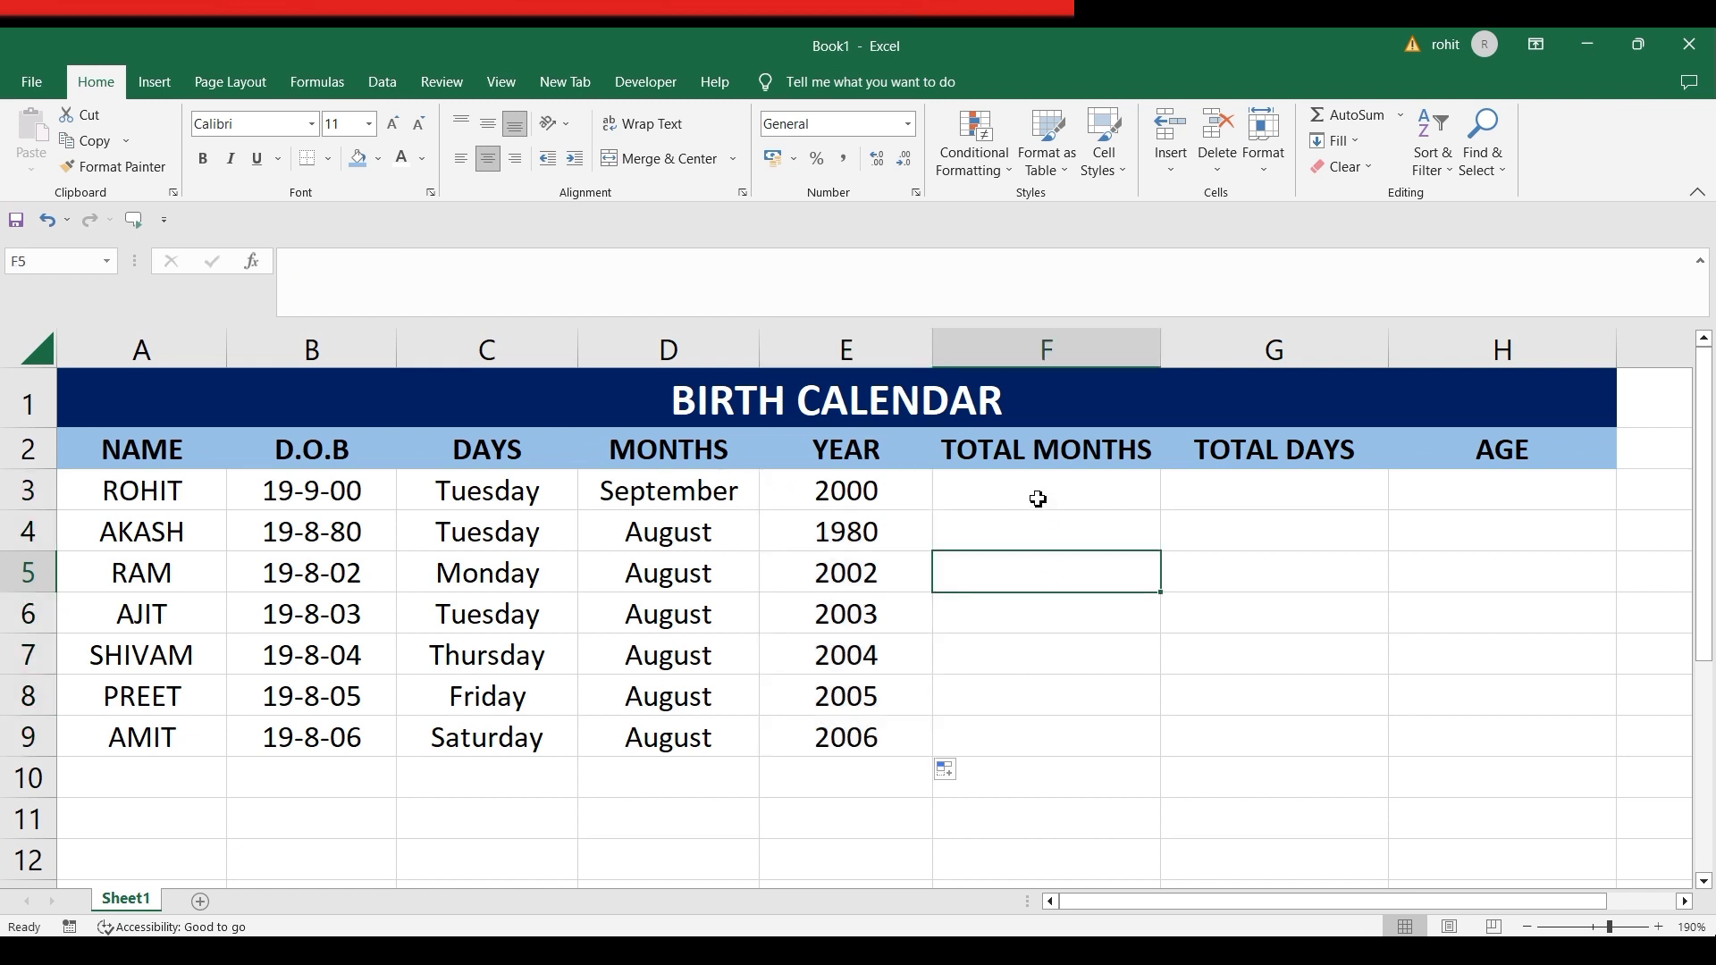
Enter =DATEDIF(B3,TODAY(),"M") in cell F3 to calculate the total months since birth
click(1006, 491)
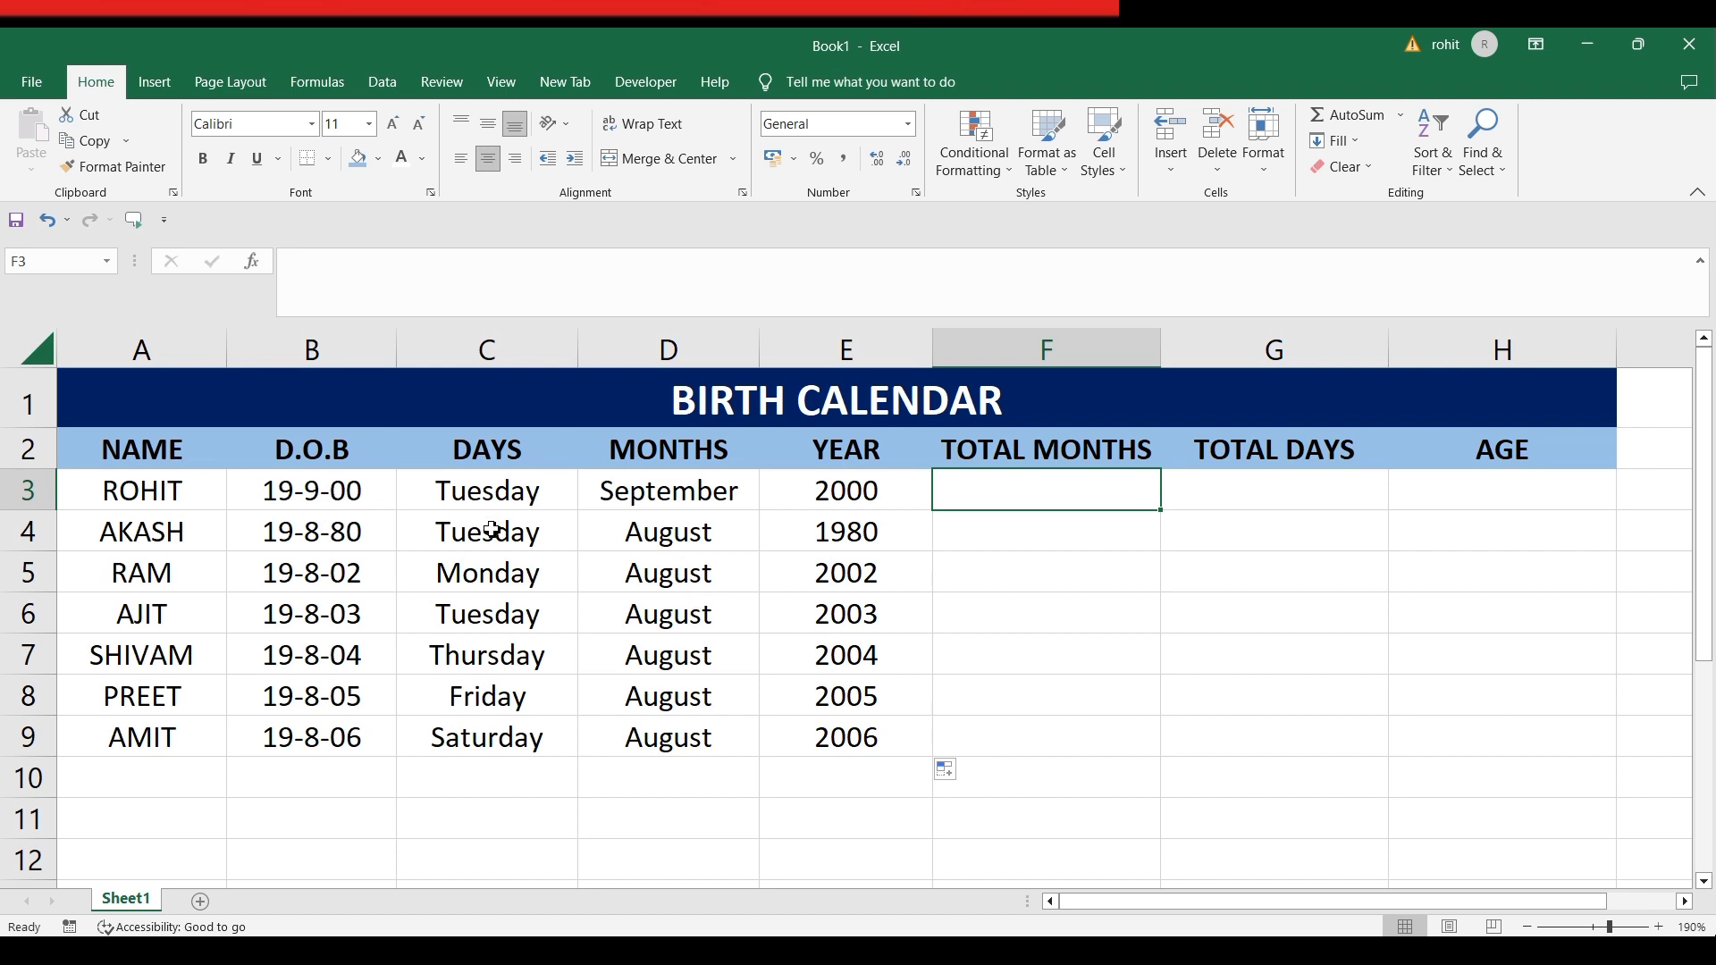
text(=)
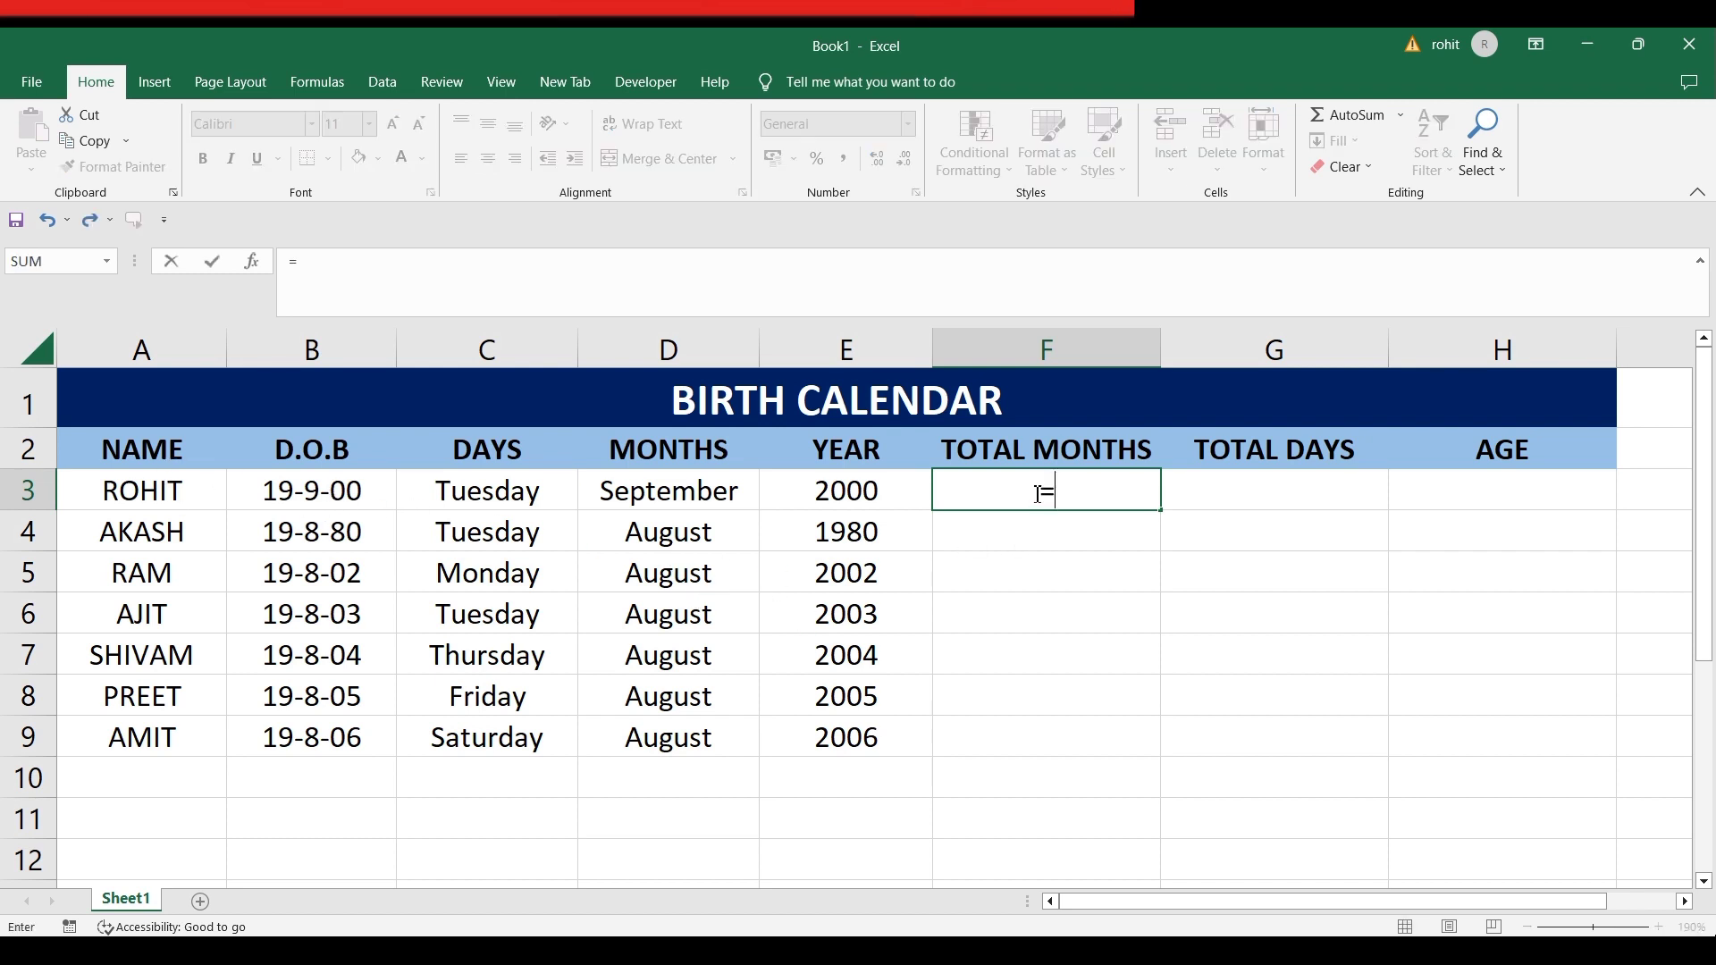
text(D)
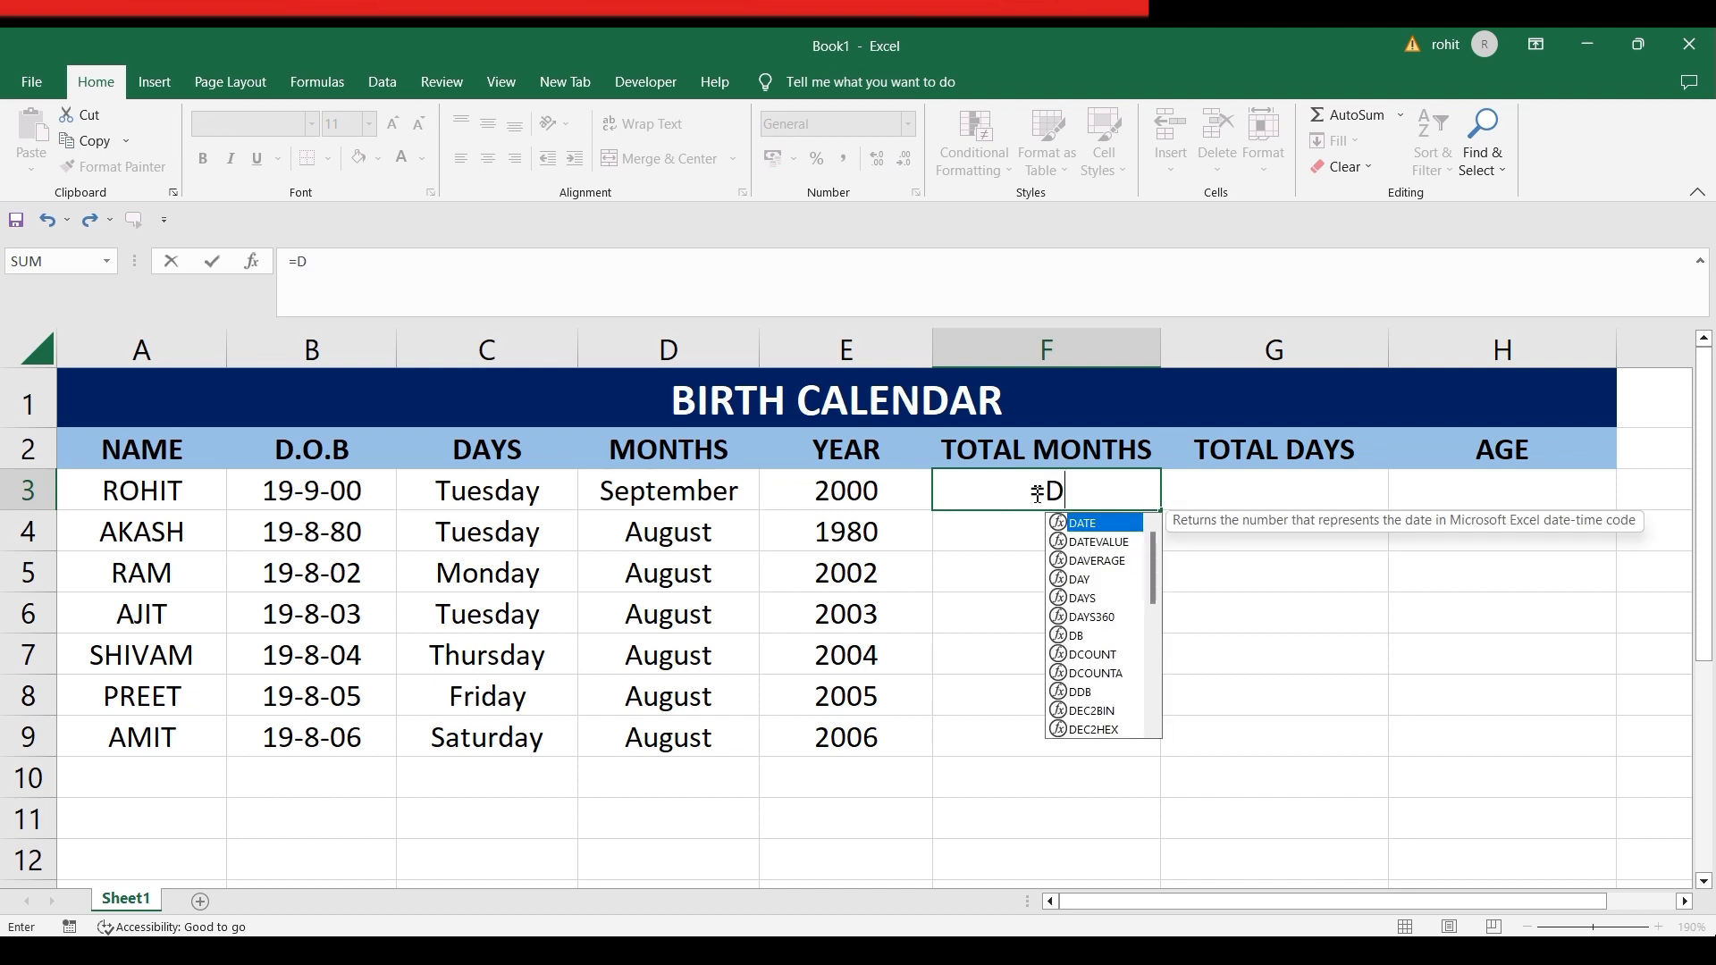
text(ATE)
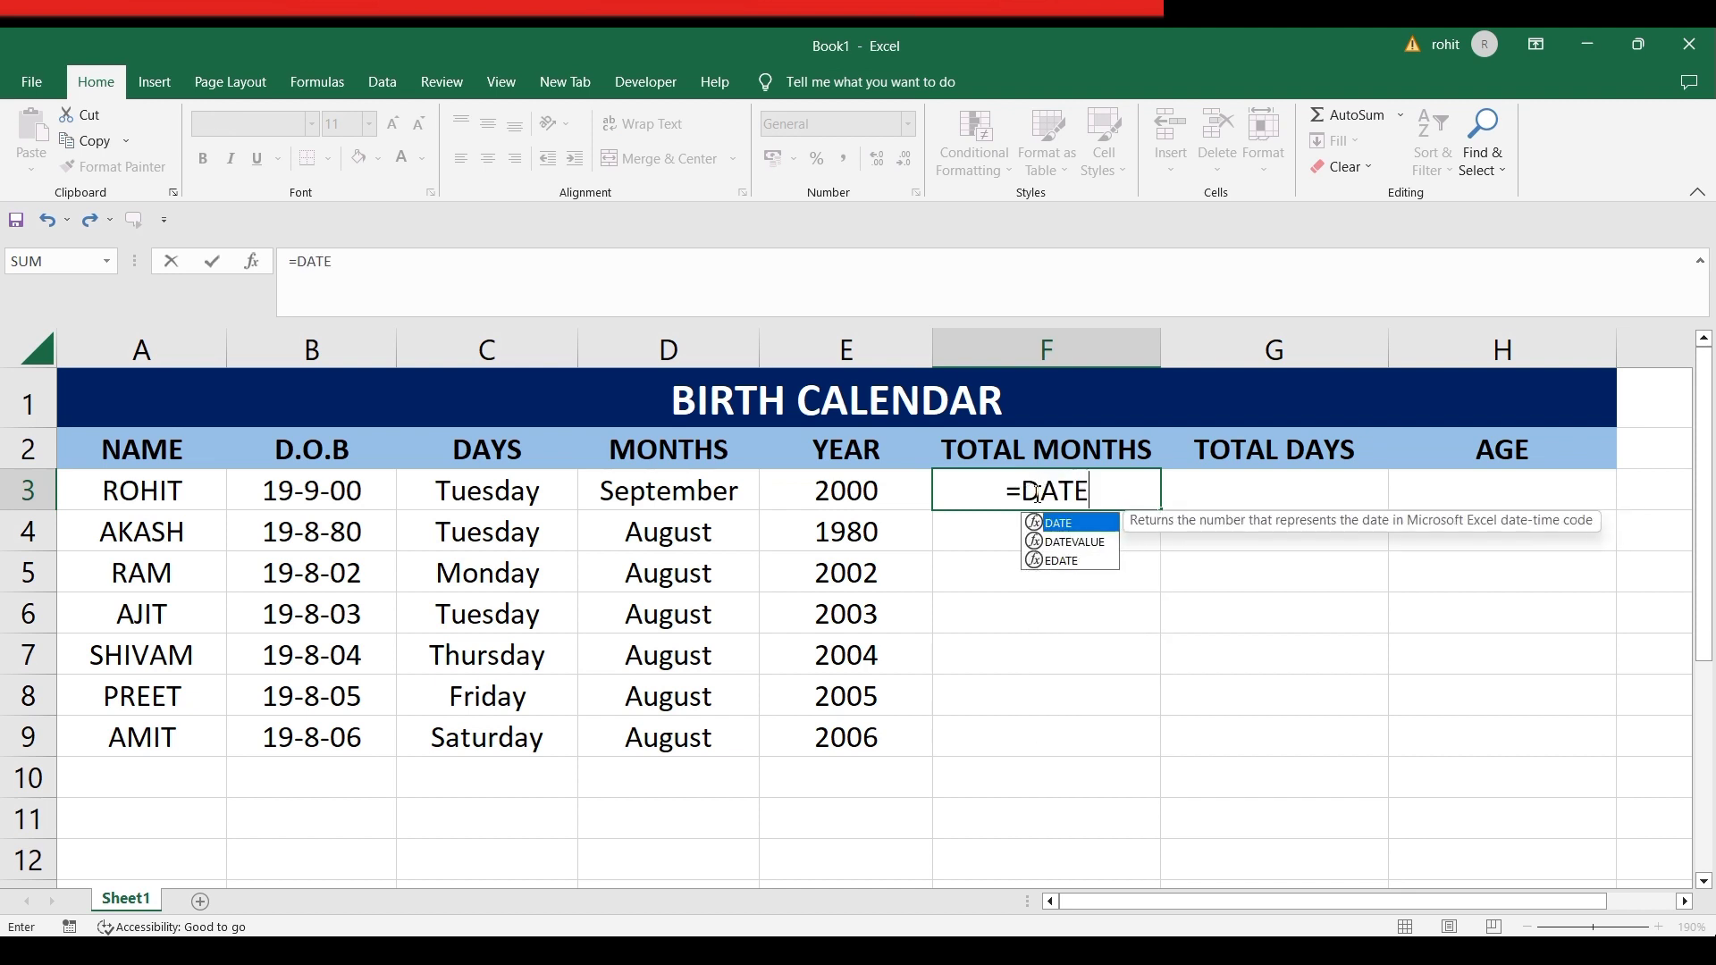
text(DIF)
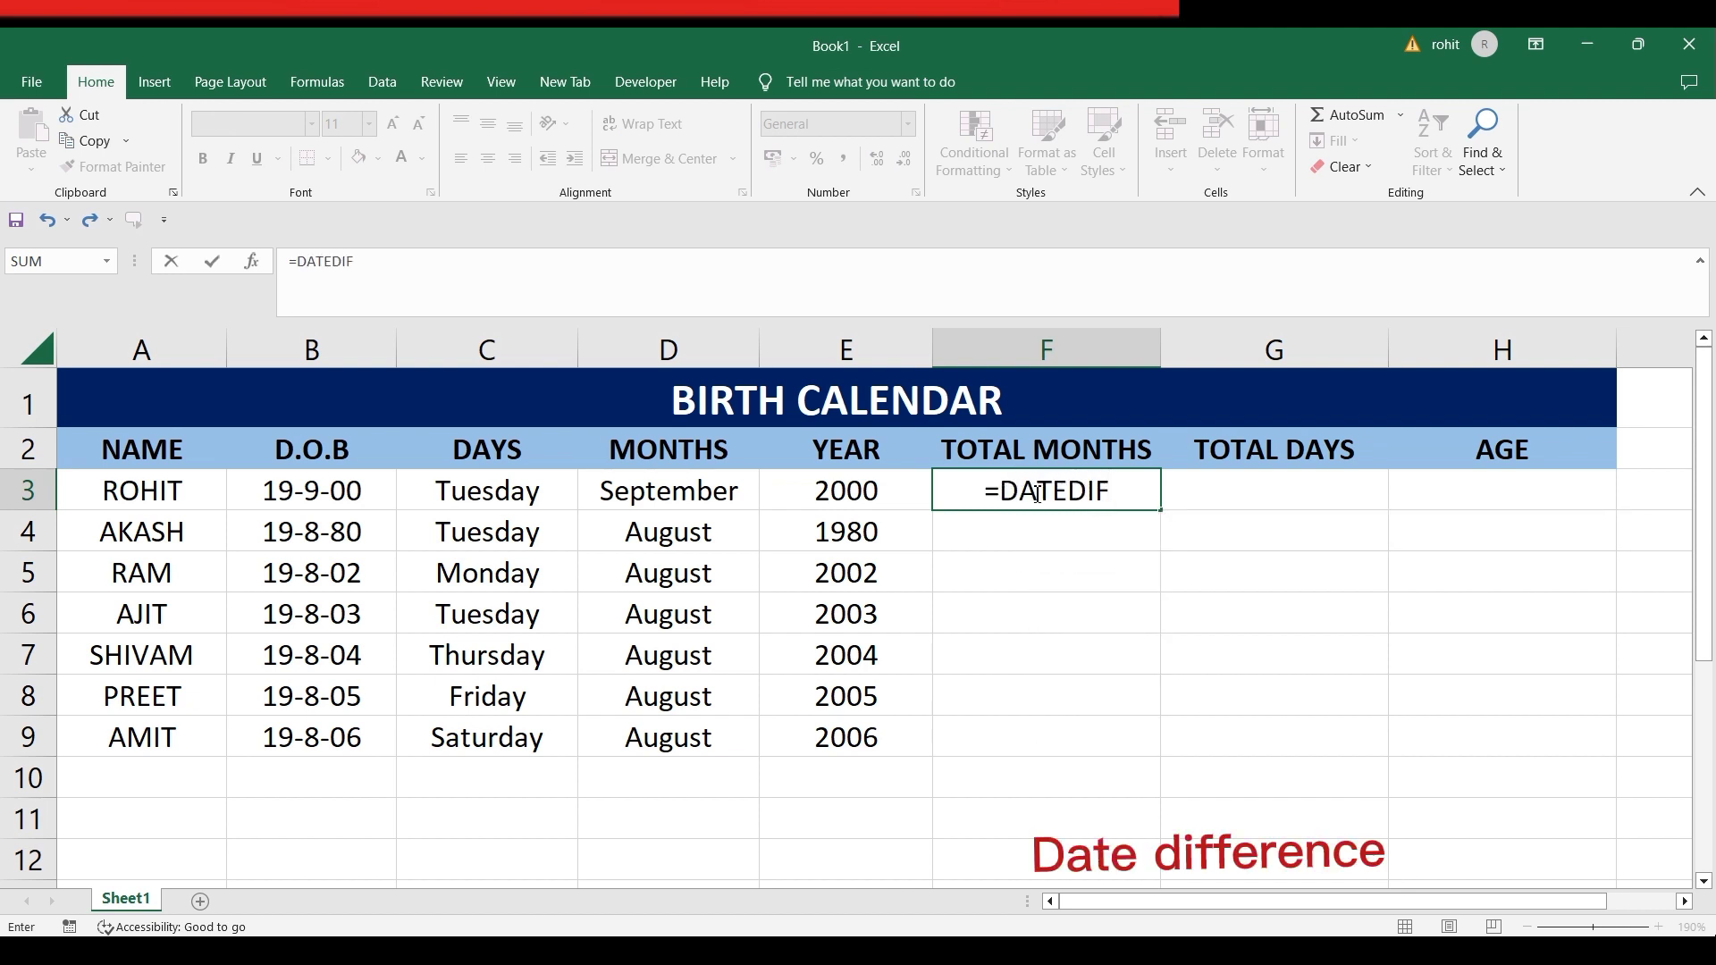
text(()
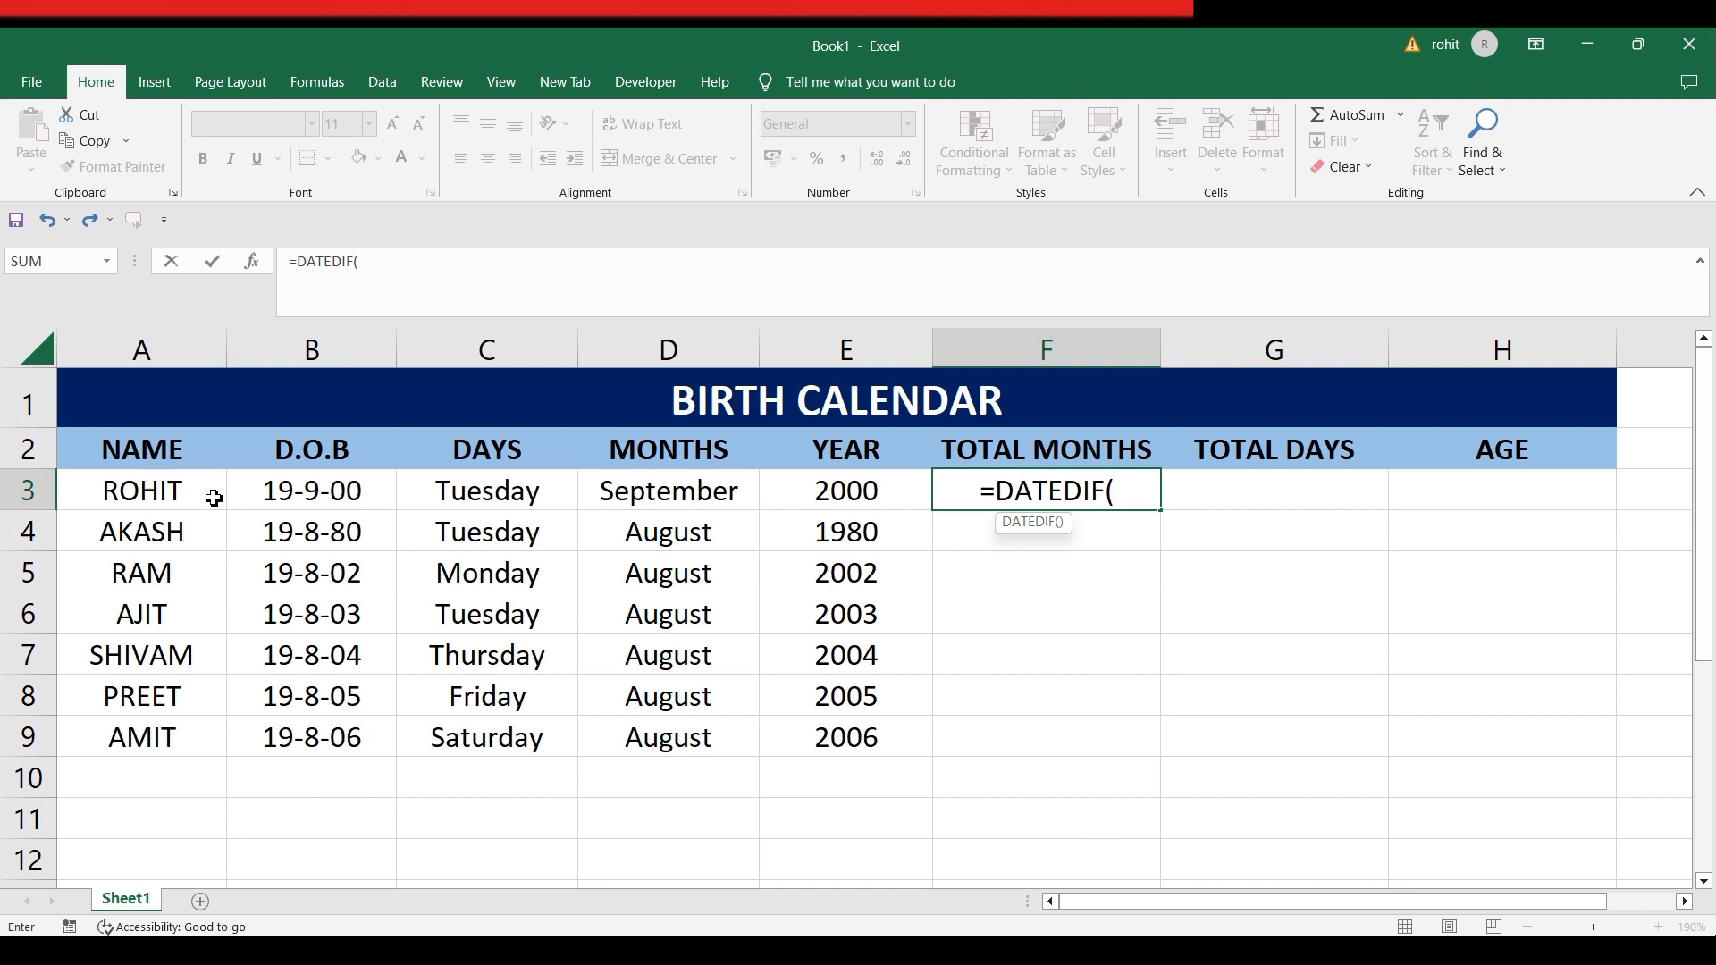
click(314, 490)
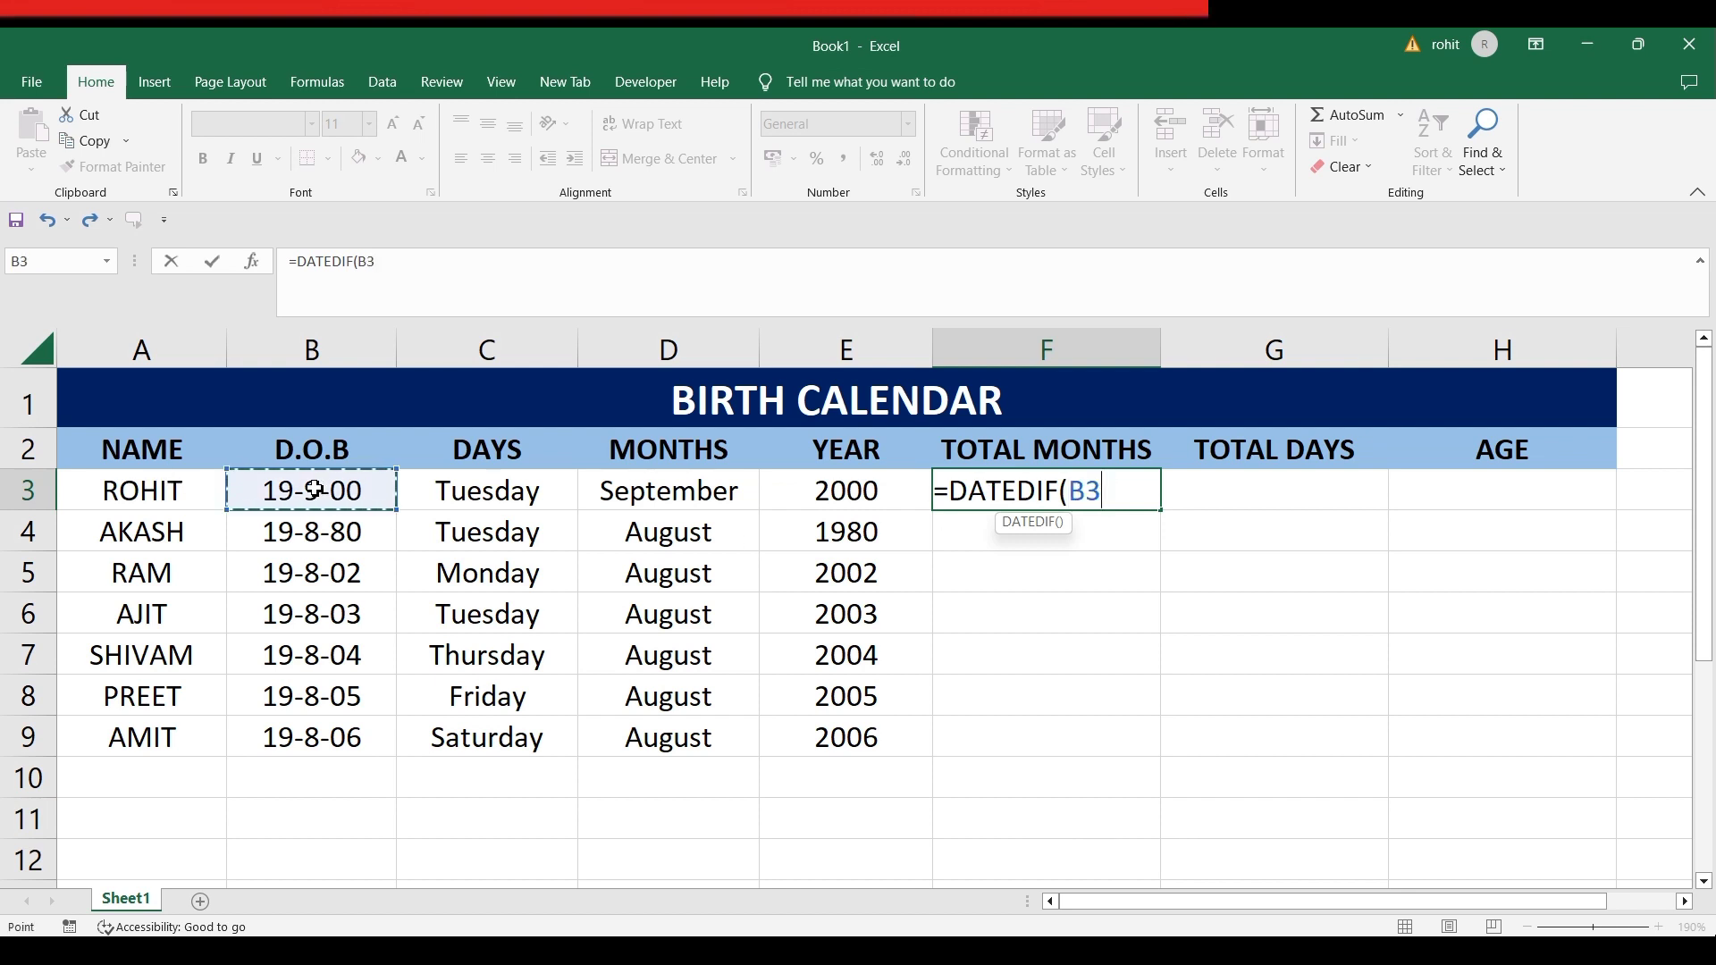
text(,)
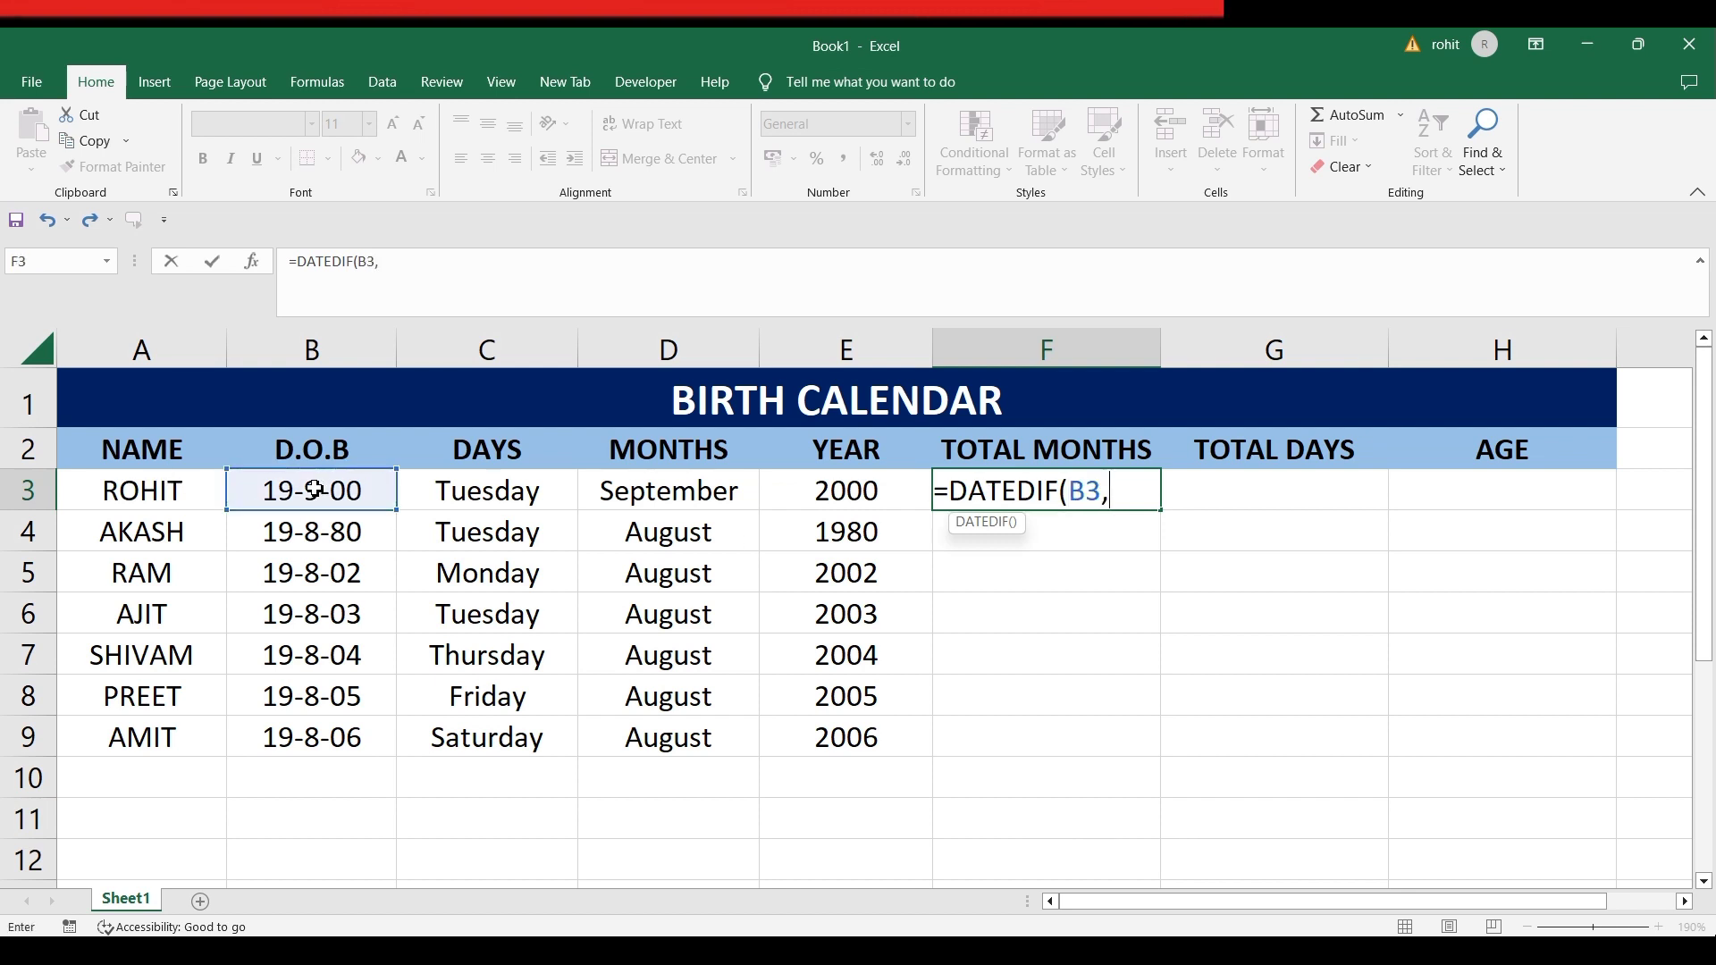
text(TOD)
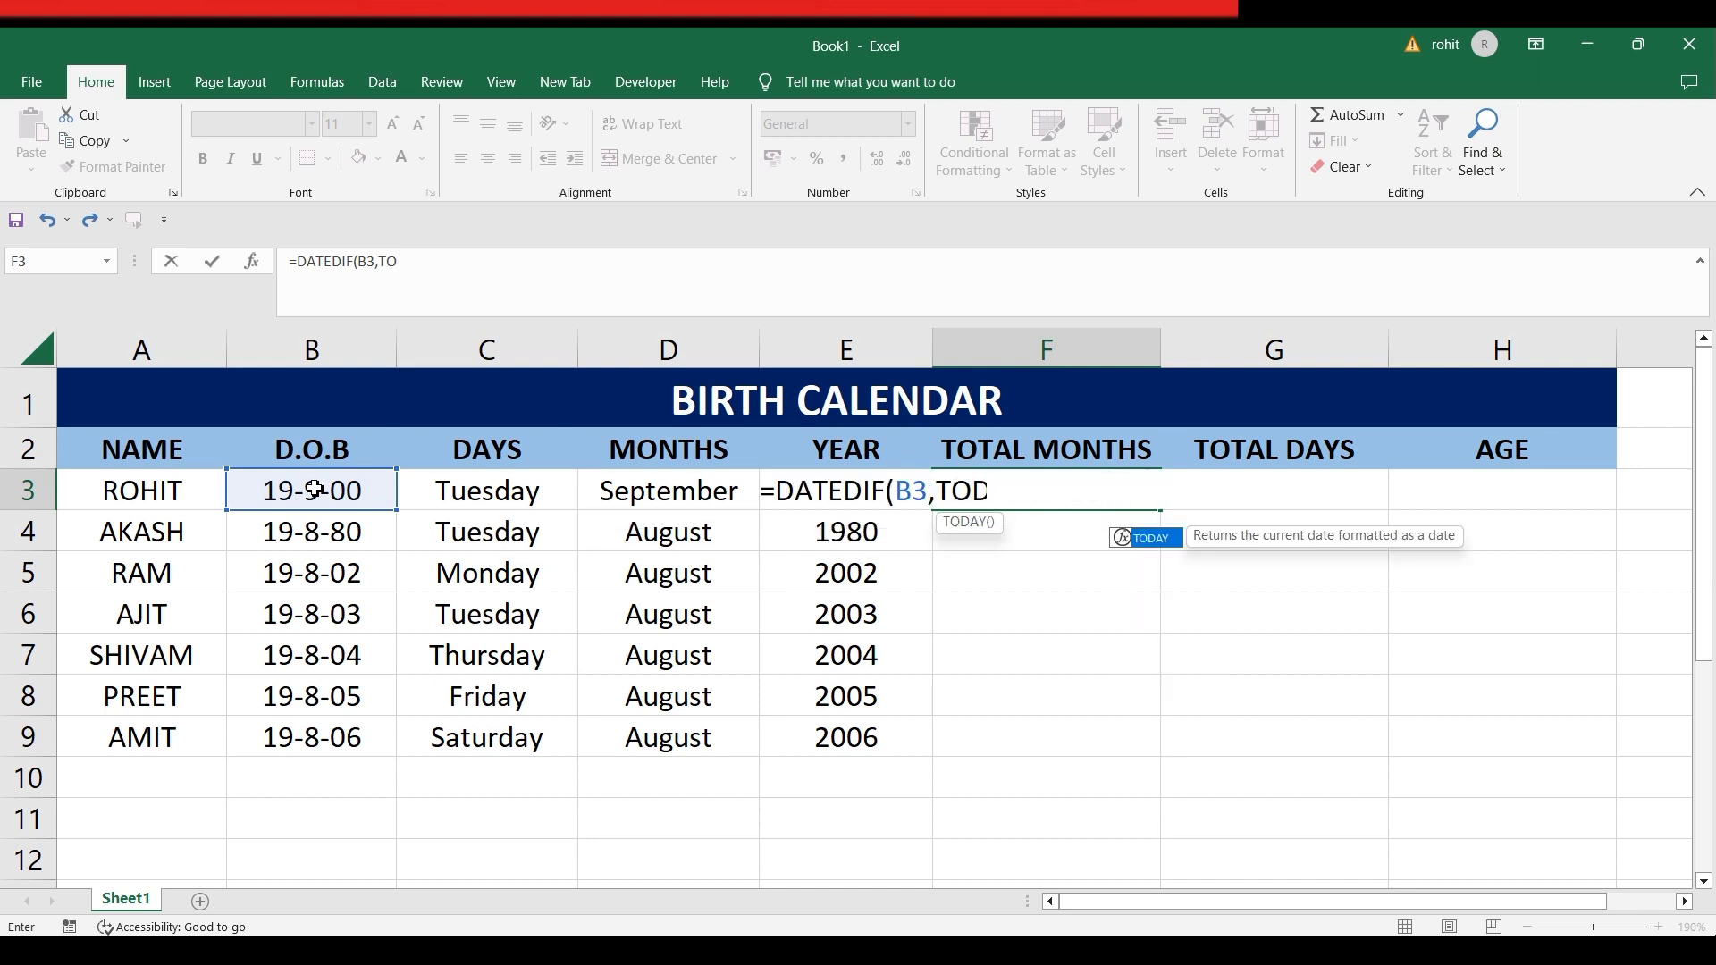
key(Tab)
text())
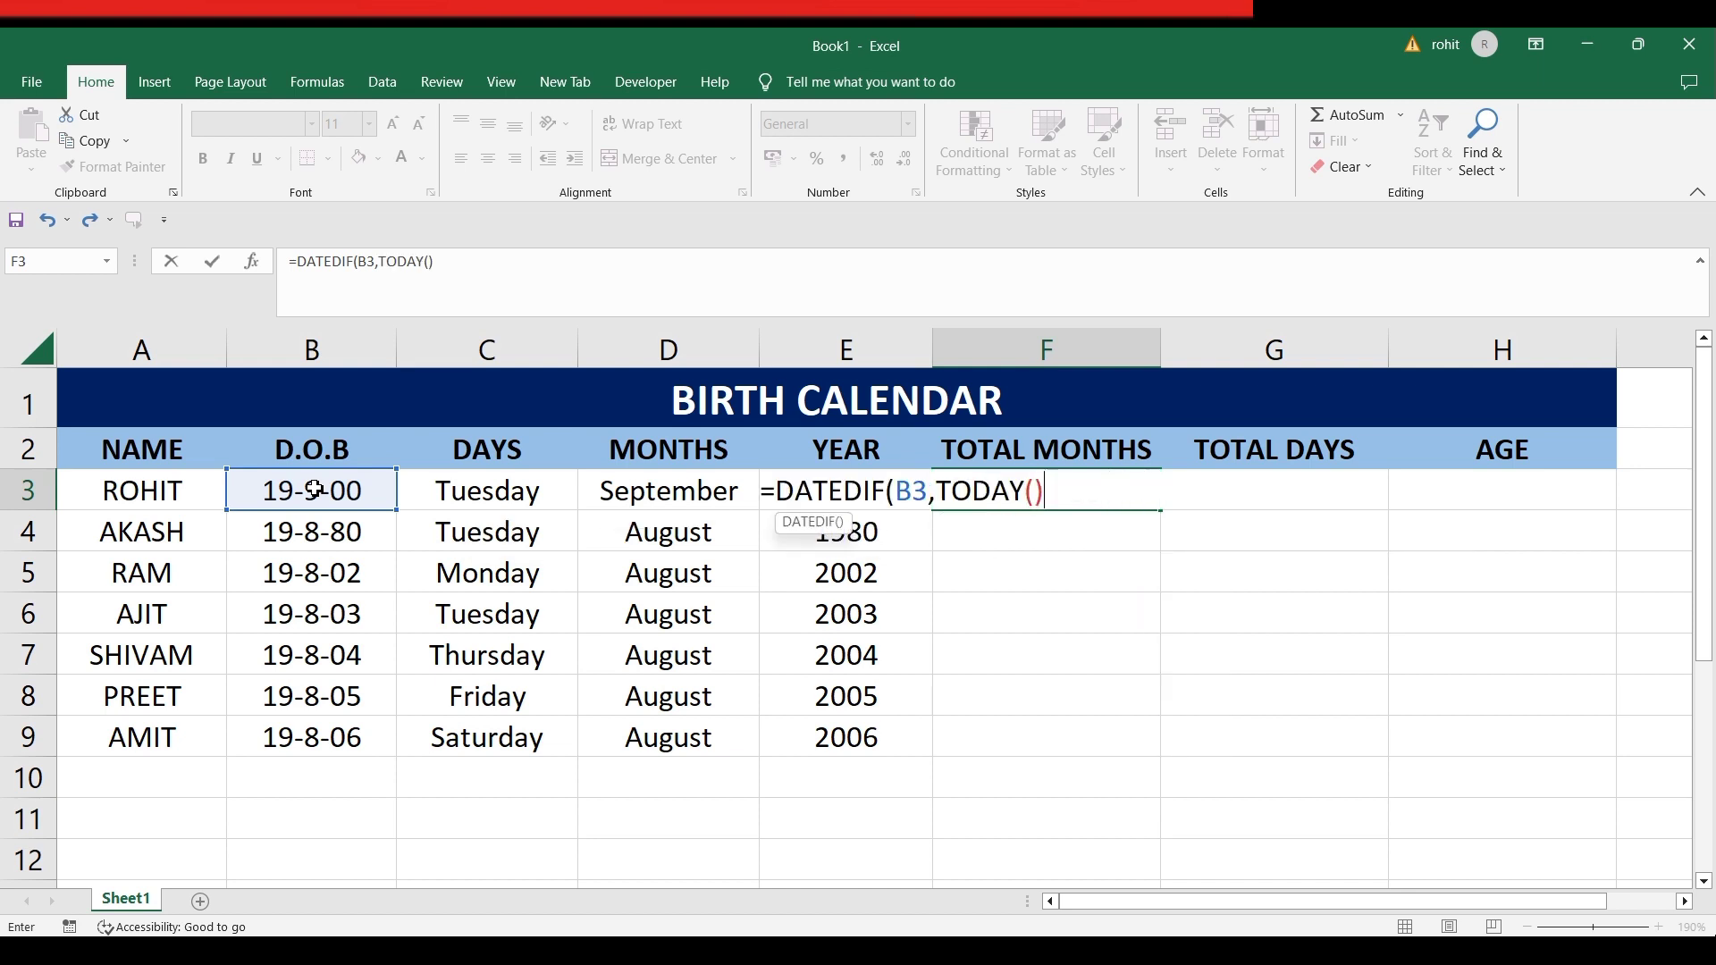
text(,"M)
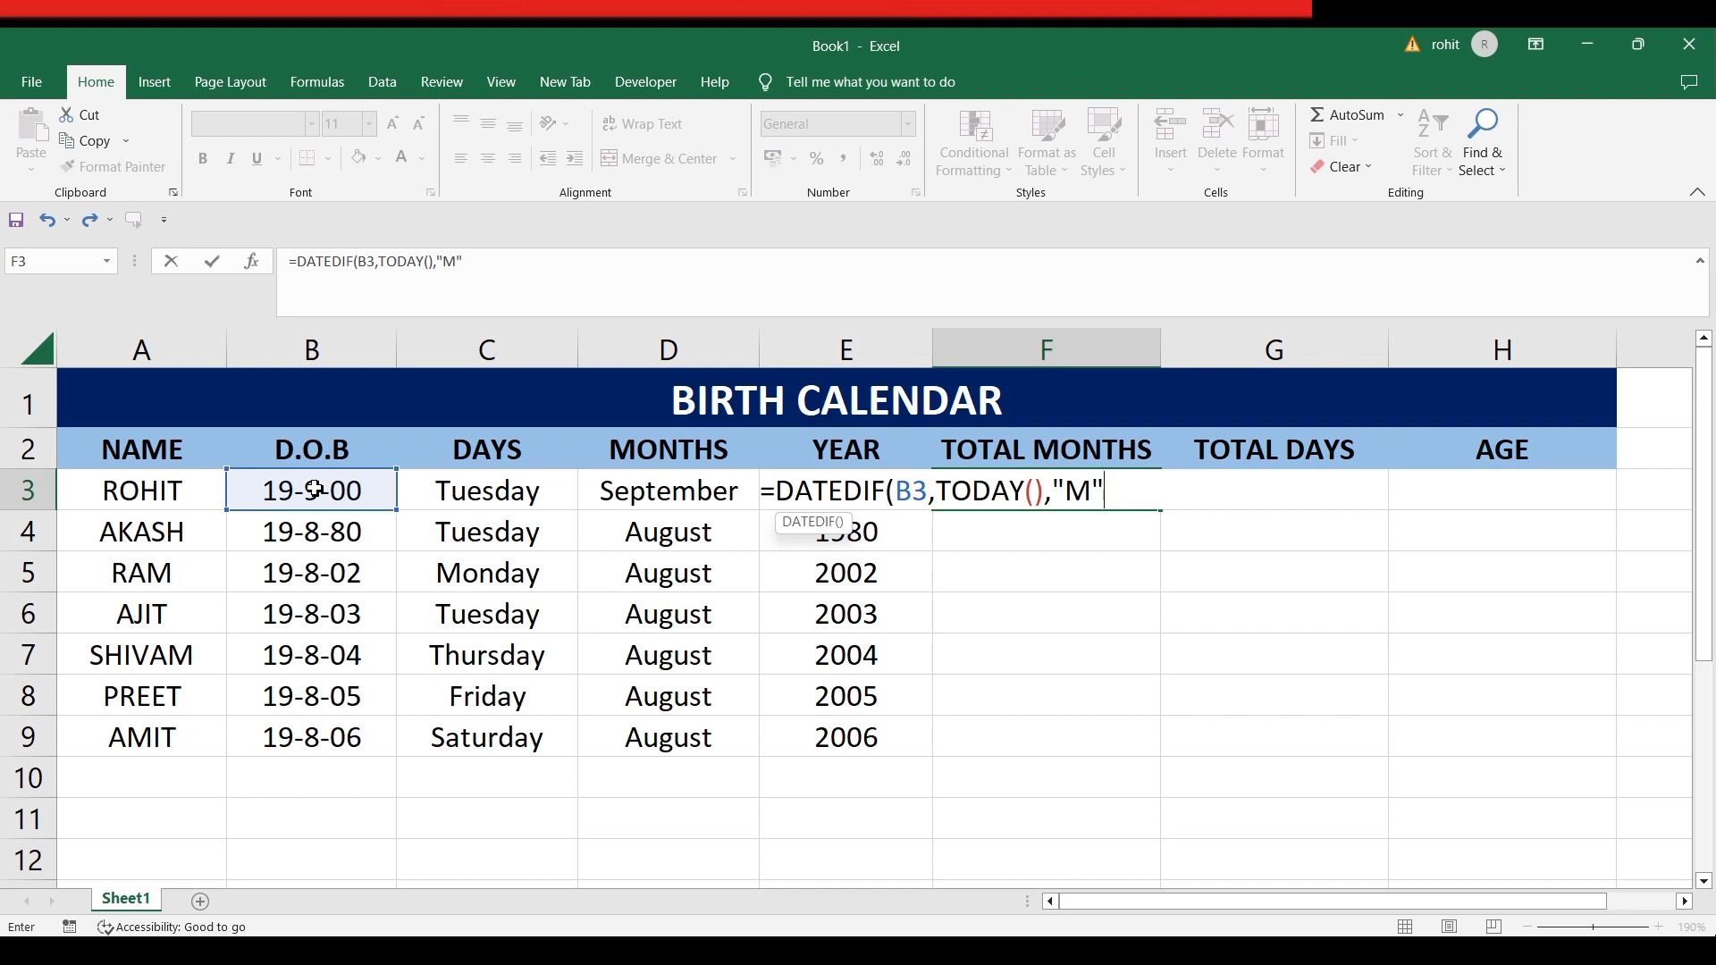
text("))
key(Return)
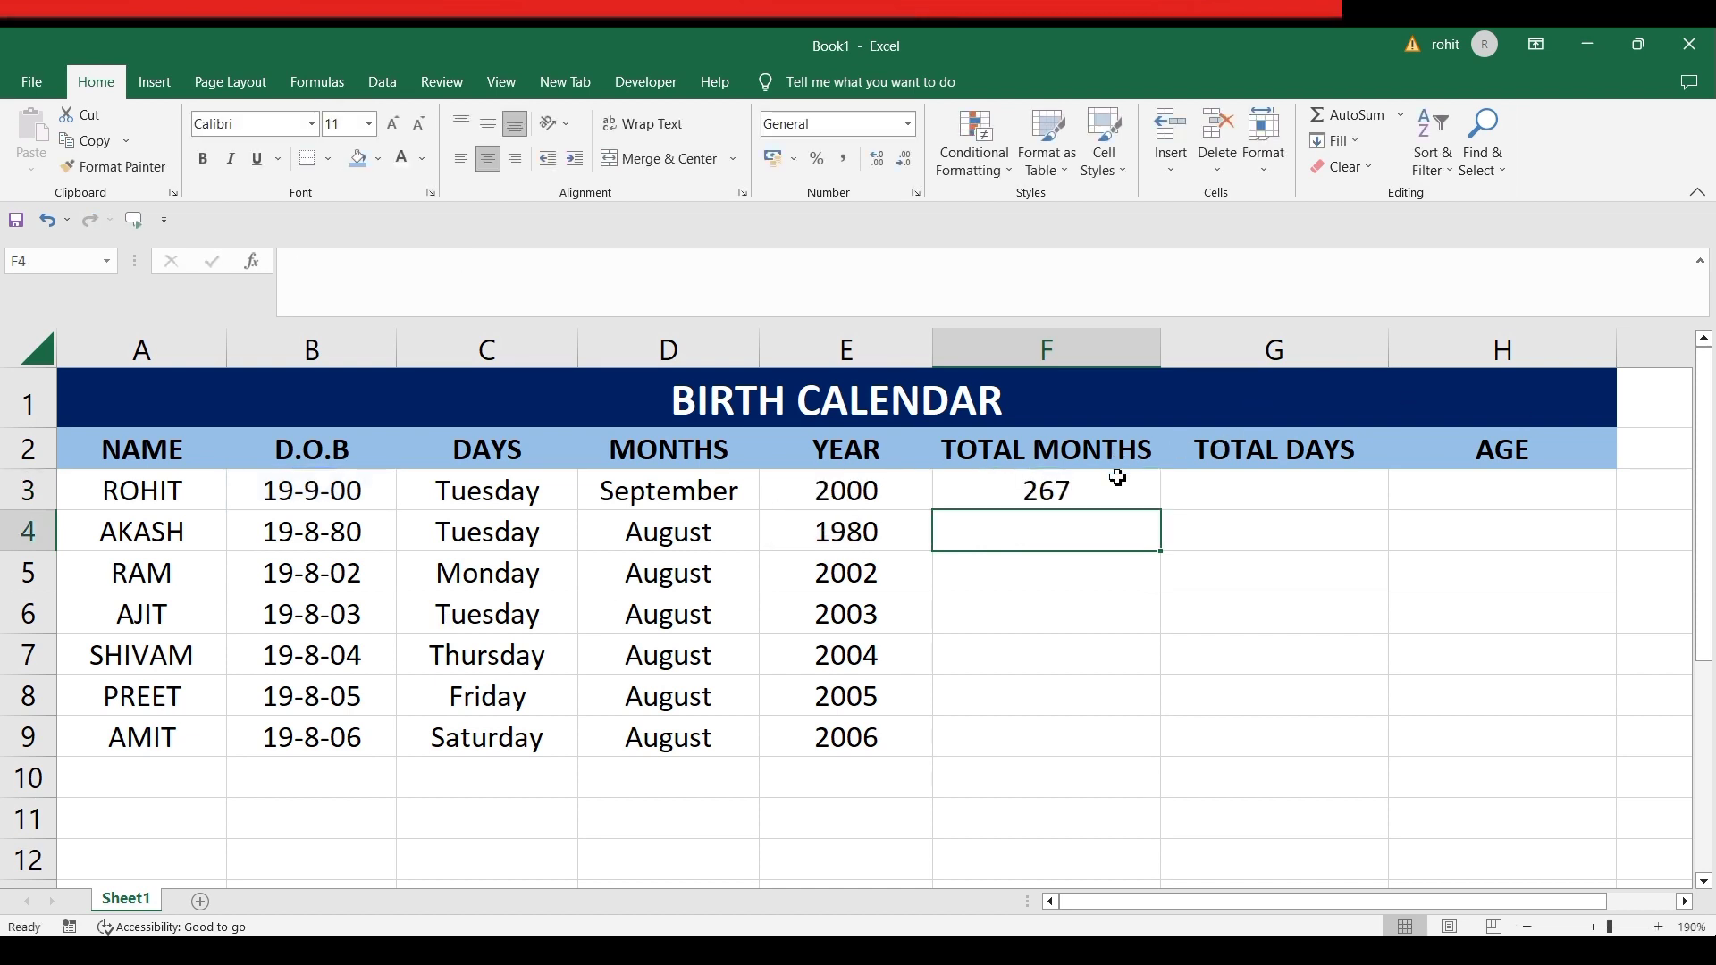
Fill the total months formula from F3 down through F9
click(1131, 502)
drag(1161, 512, 1153, 755)
click(1210, 701)
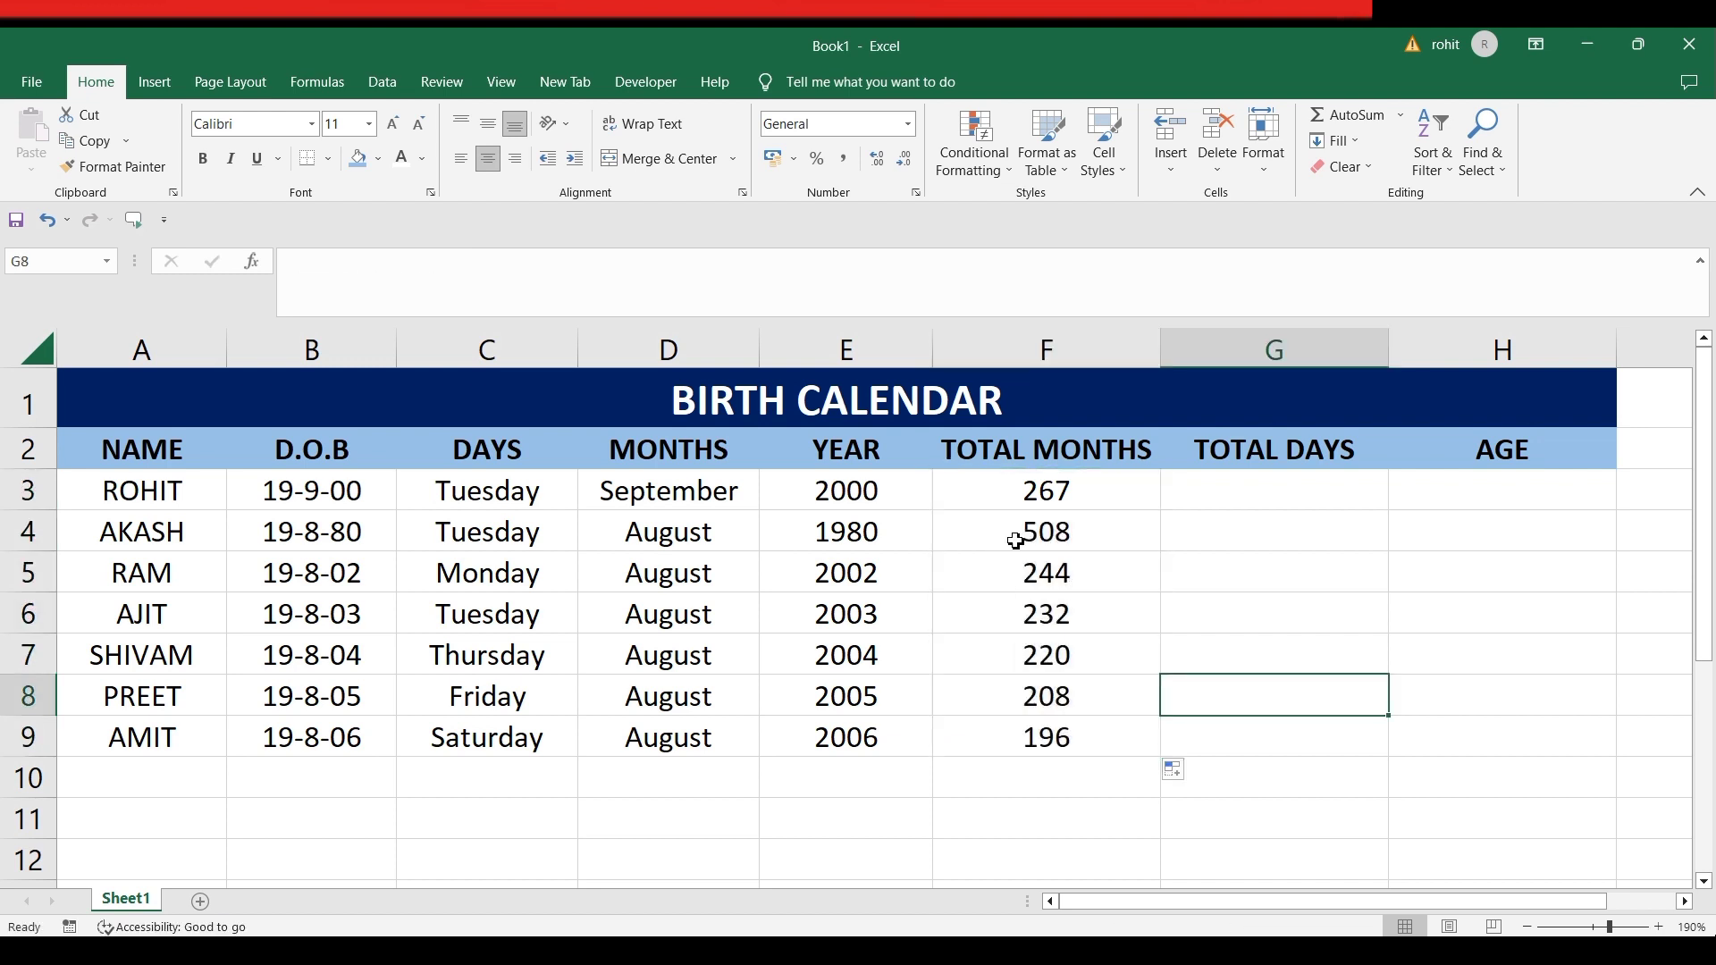
Enter =DATEDIF(B3,TODAY(),"D") into all of G3:G9 at once to calculate the total days since birth
click(1220, 487)
drag(1244, 487, 1276, 728)
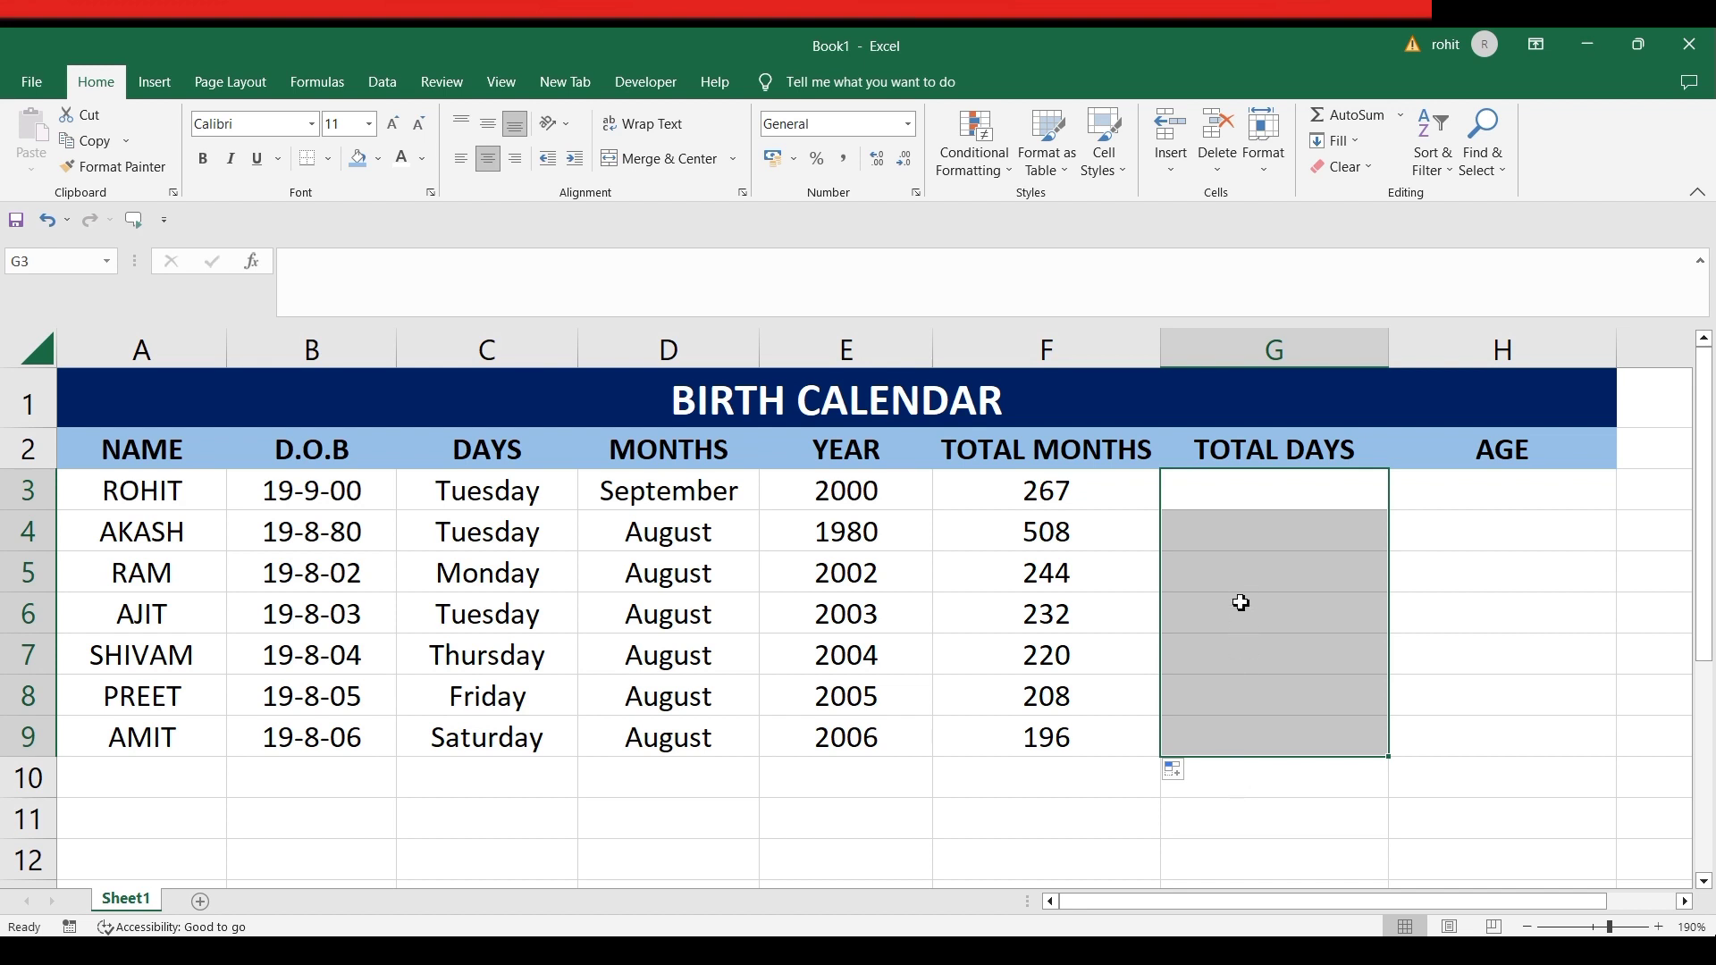
text(=)
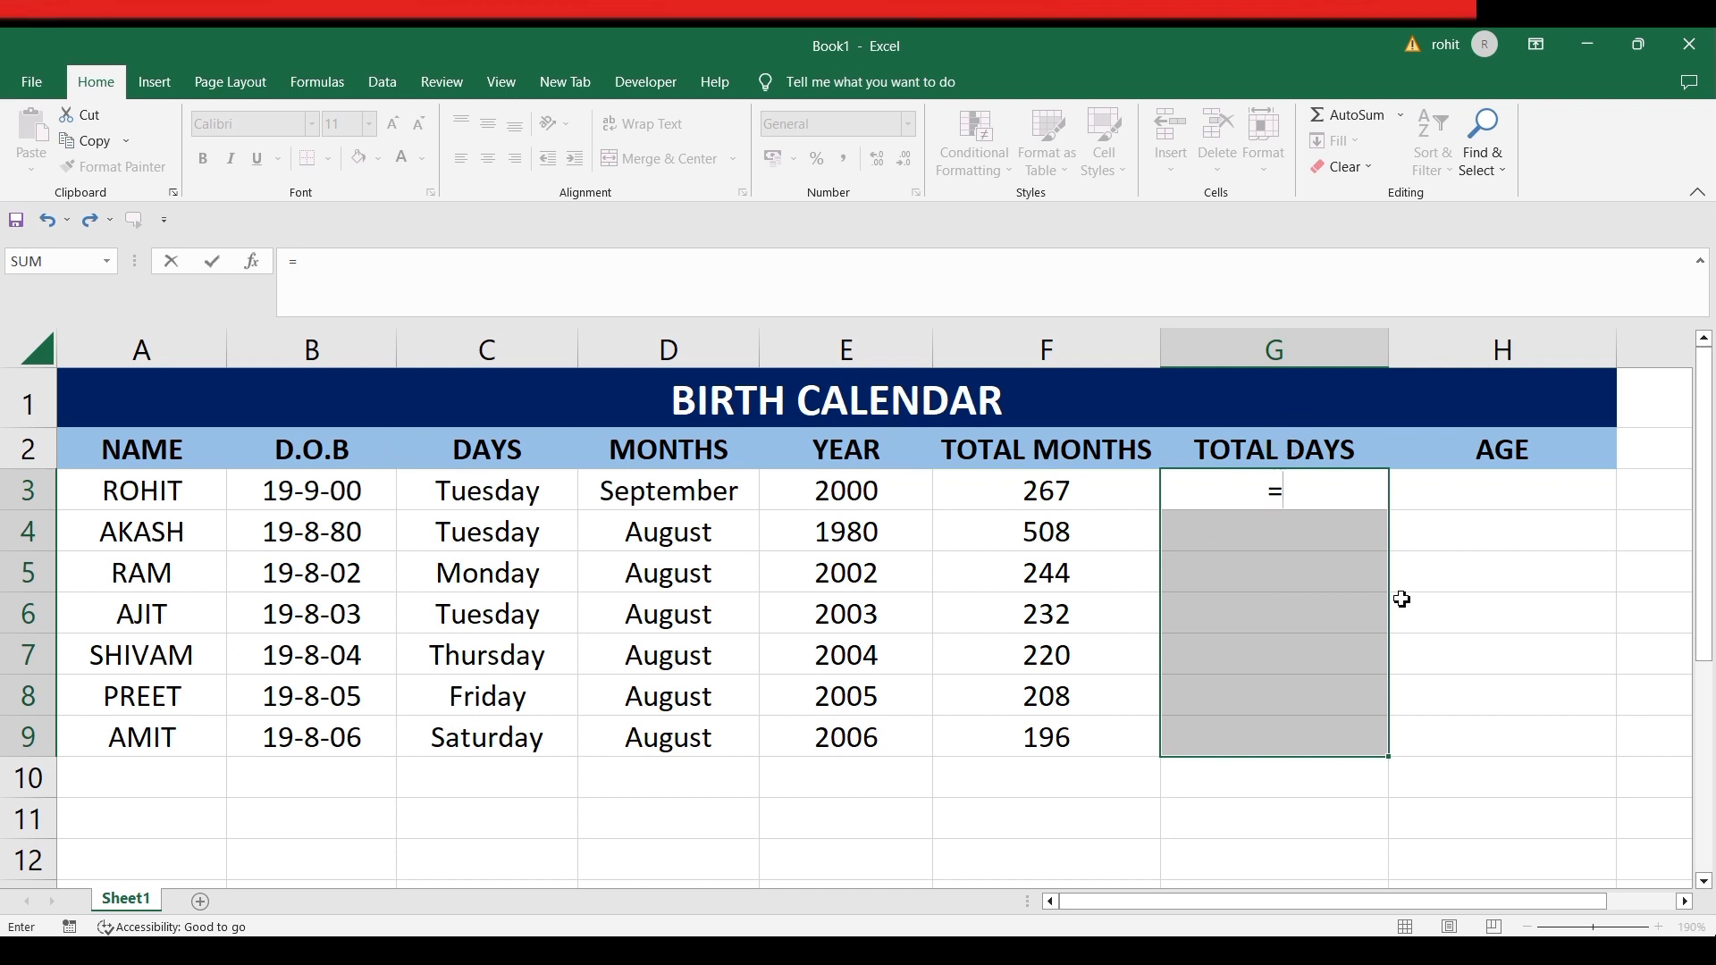
click(1321, 506)
text(DAT)
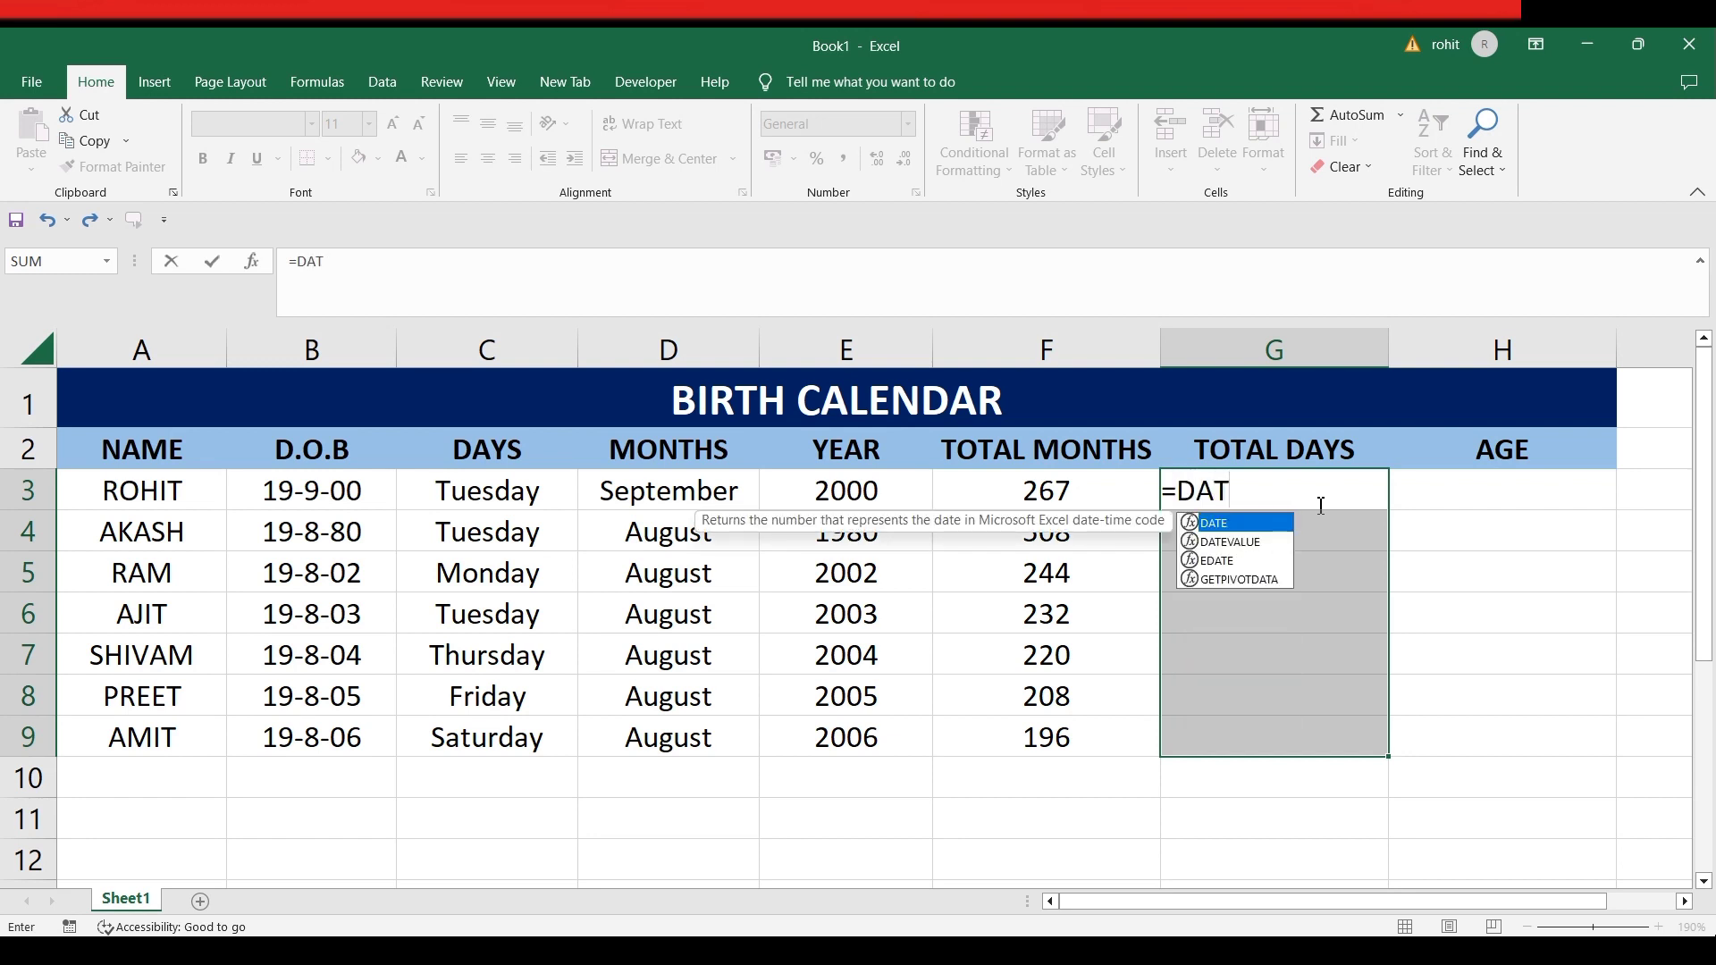
text(EDIF)
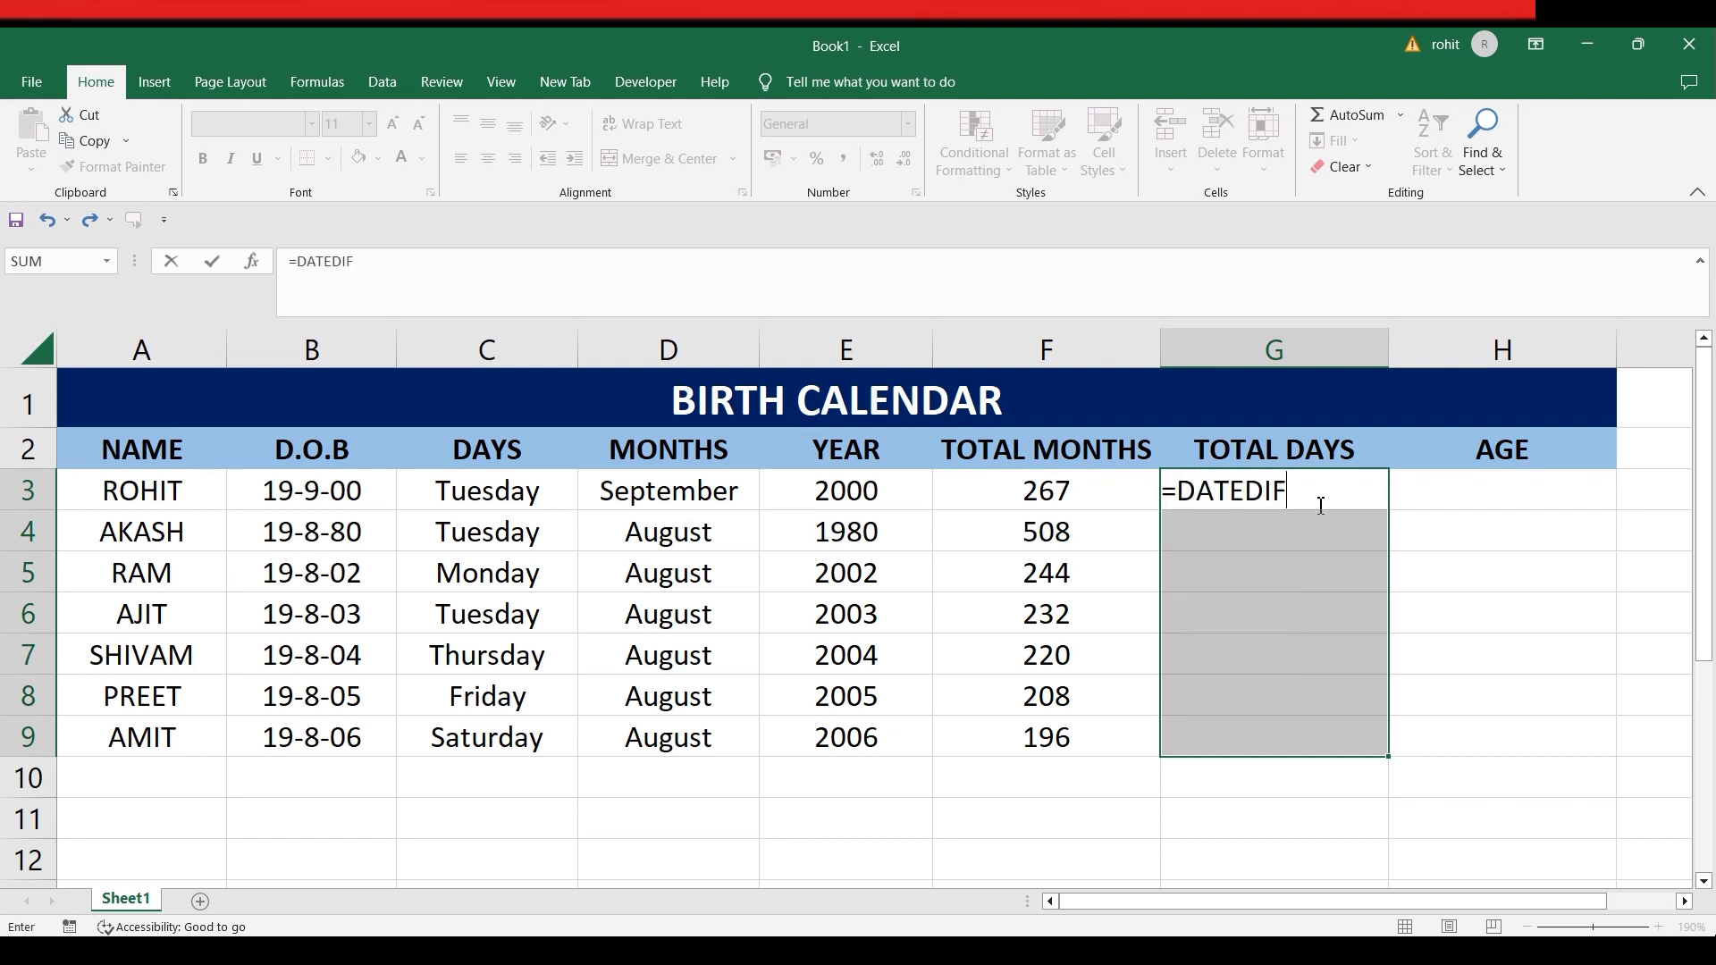
text(()
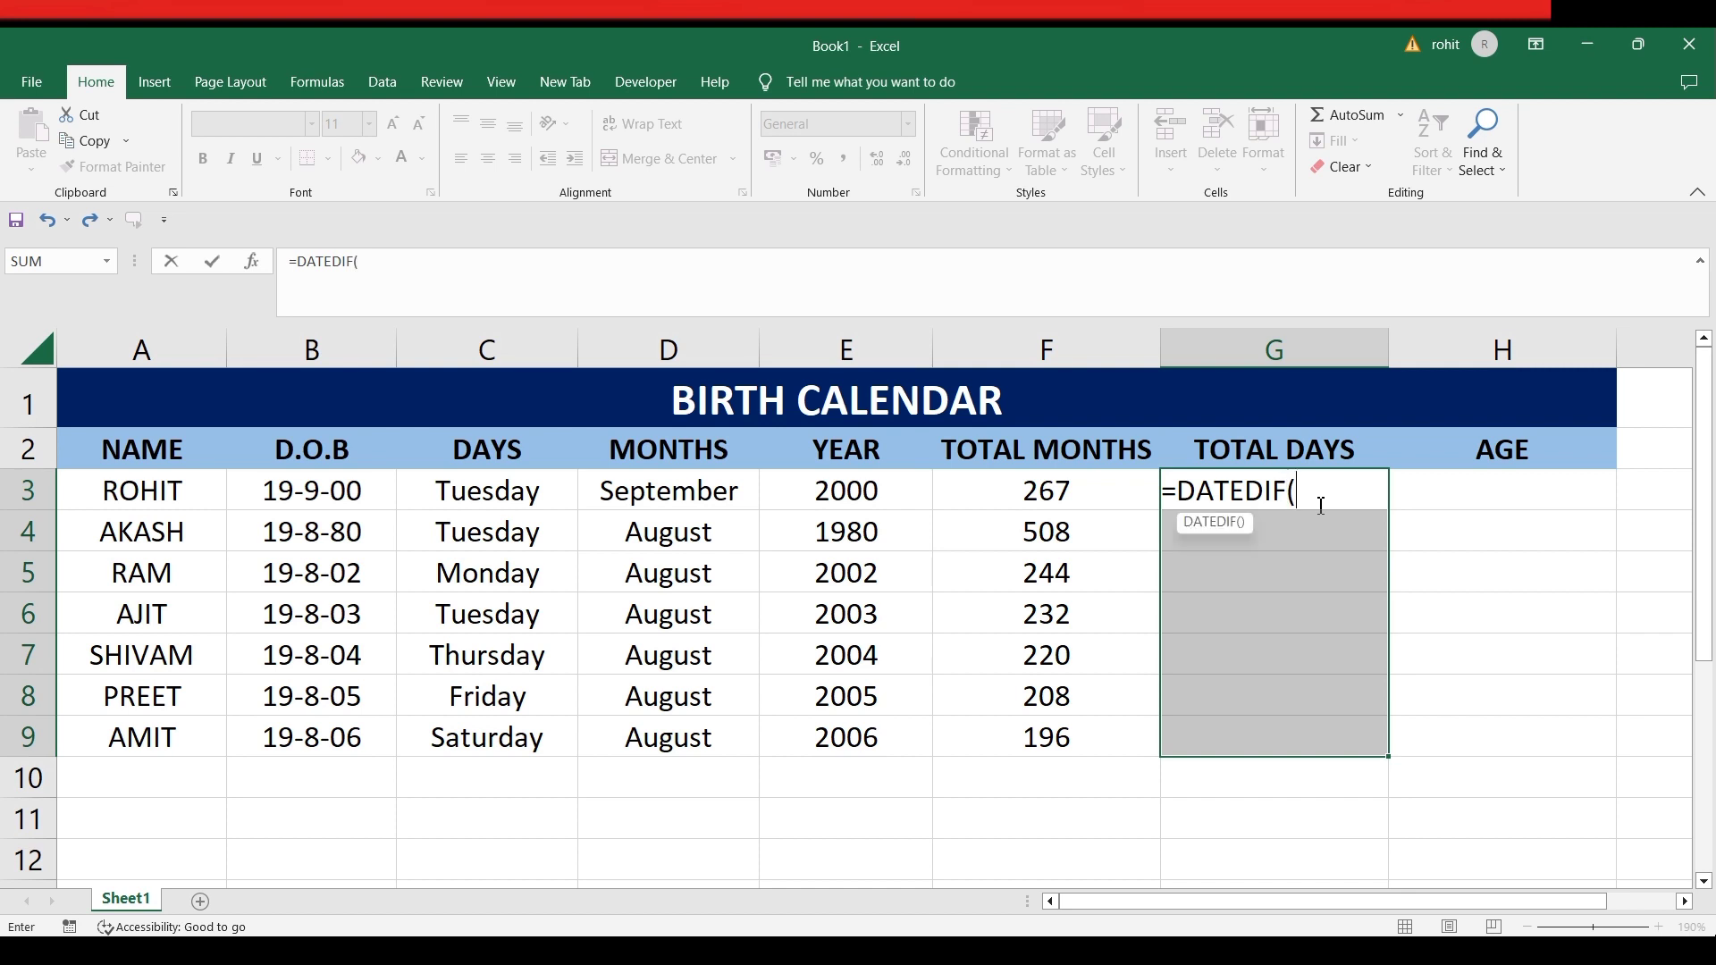
click(265, 488)
text(,T)
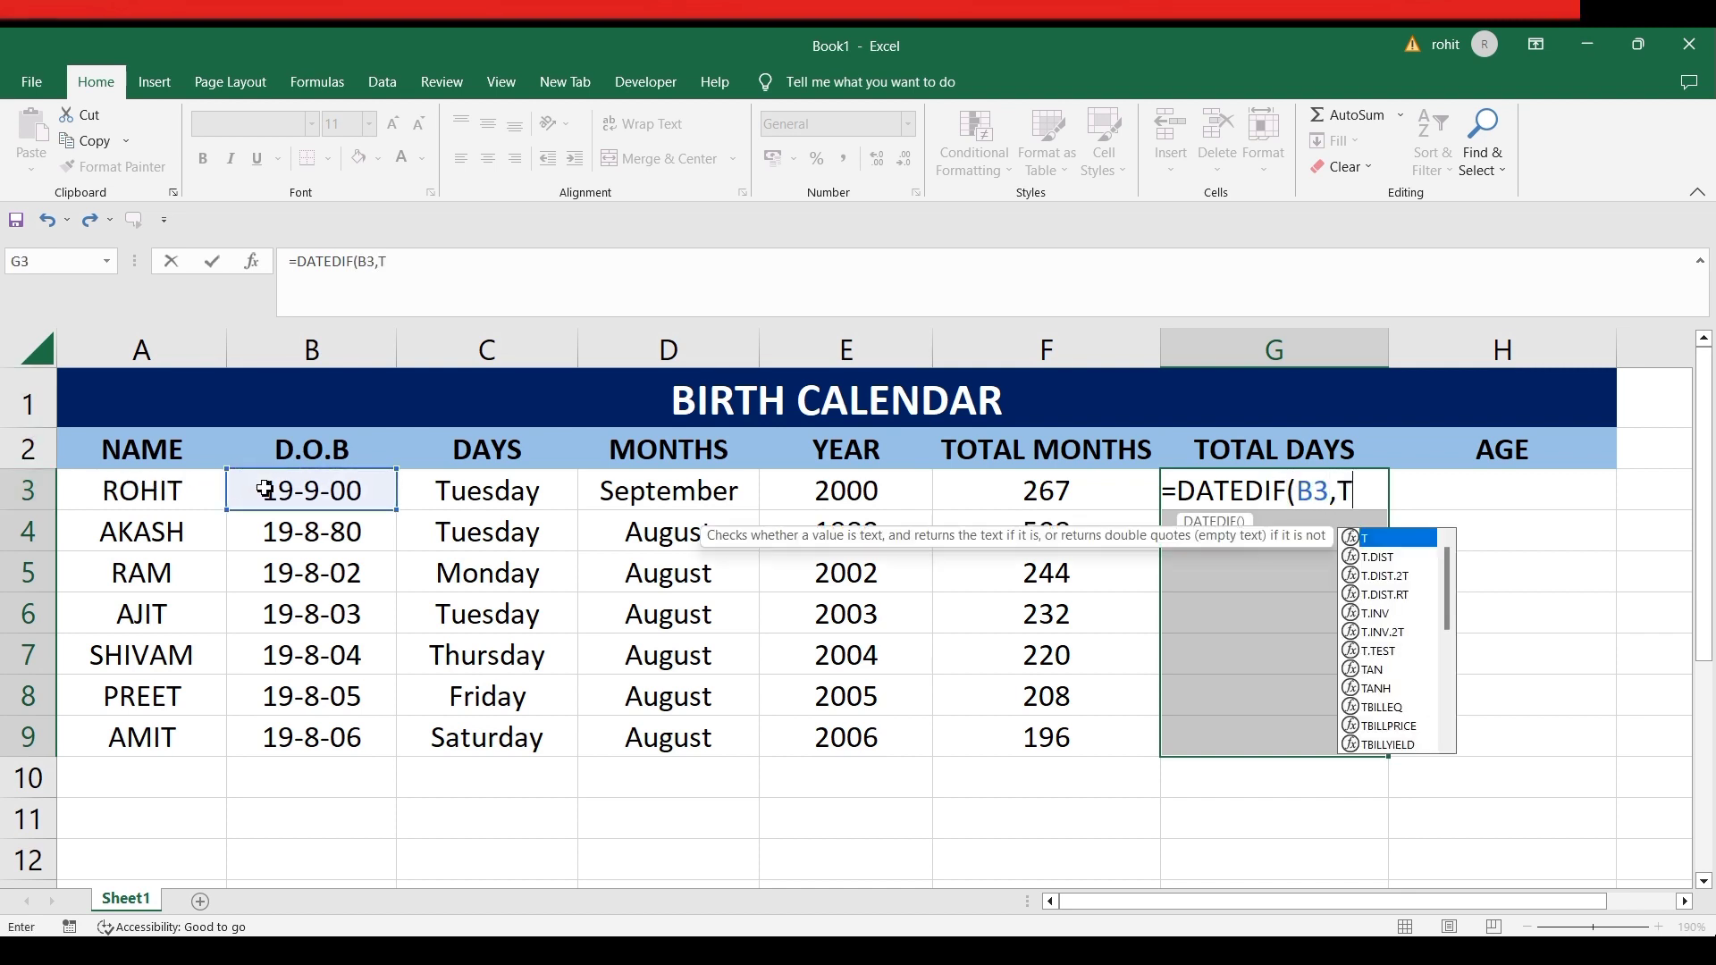
text(ODA)
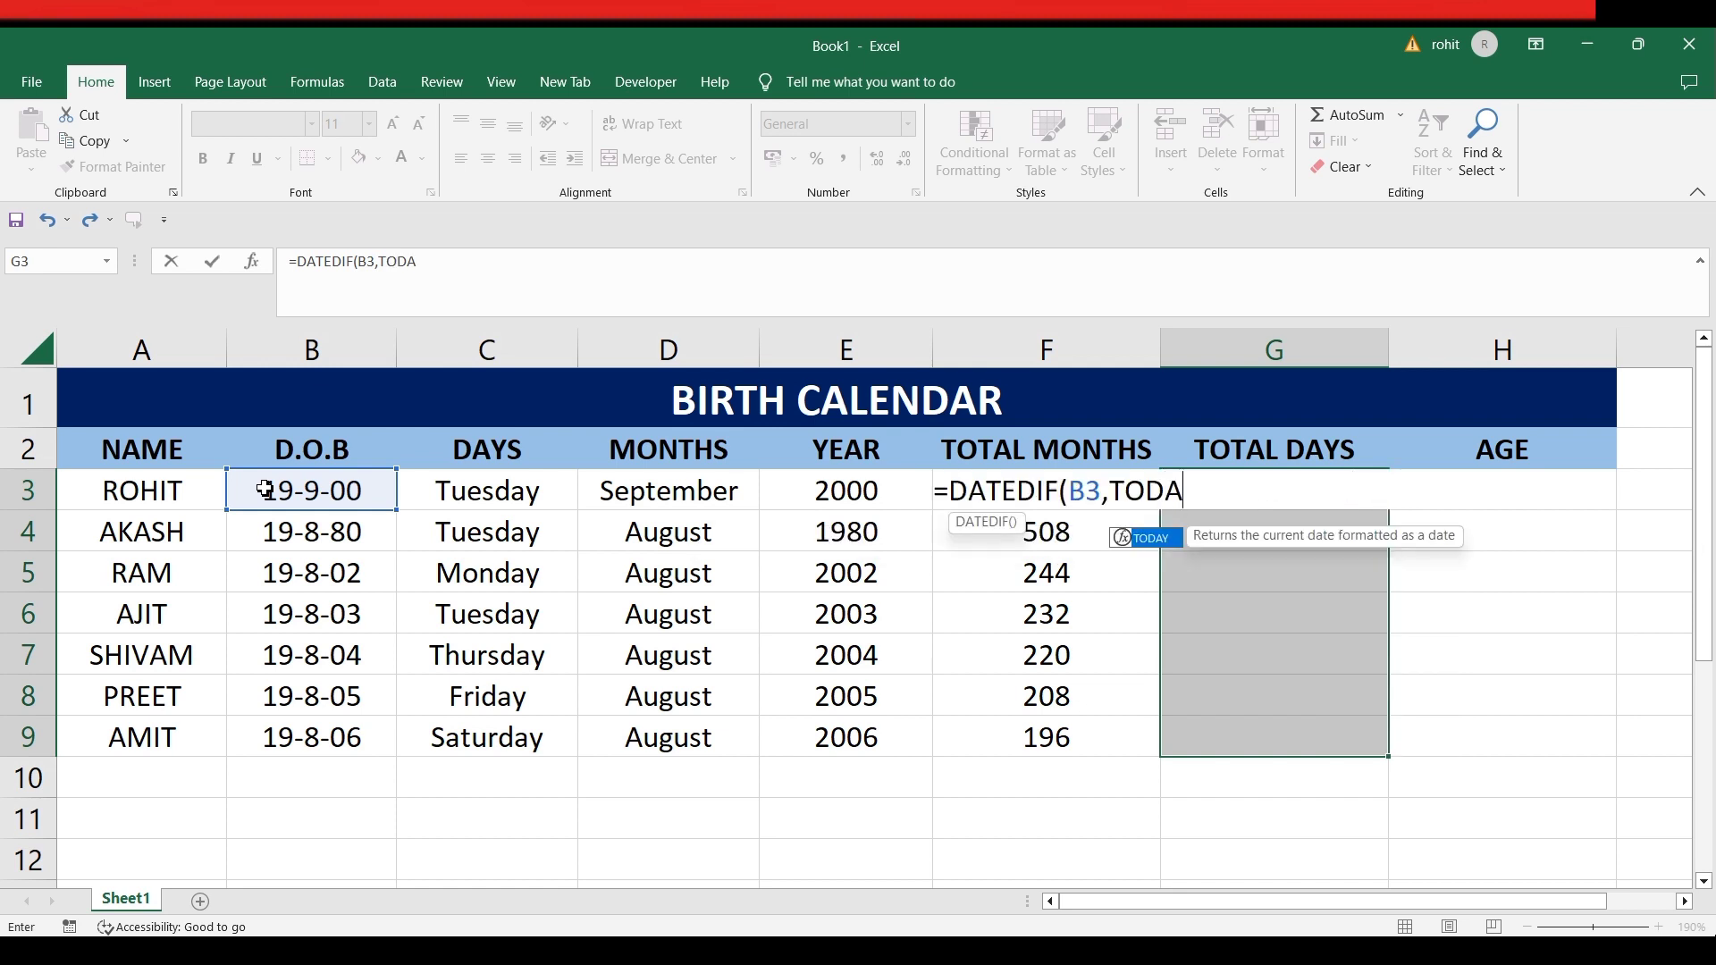
key(Tab)
text(),)
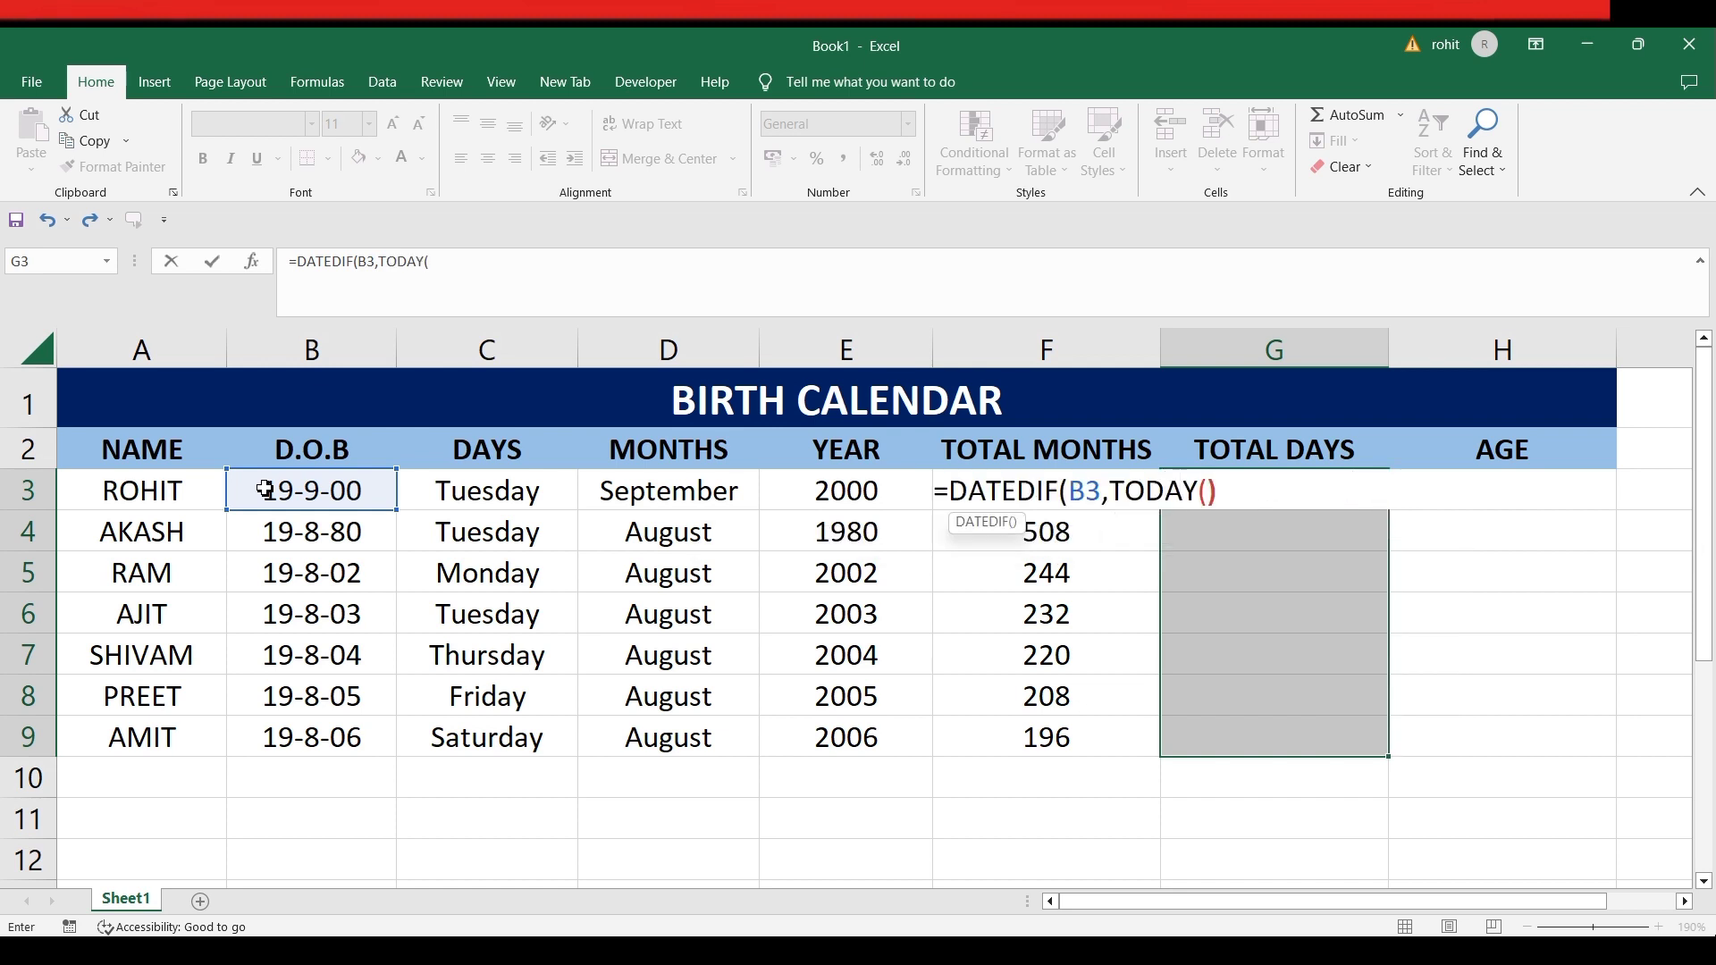
text("D)
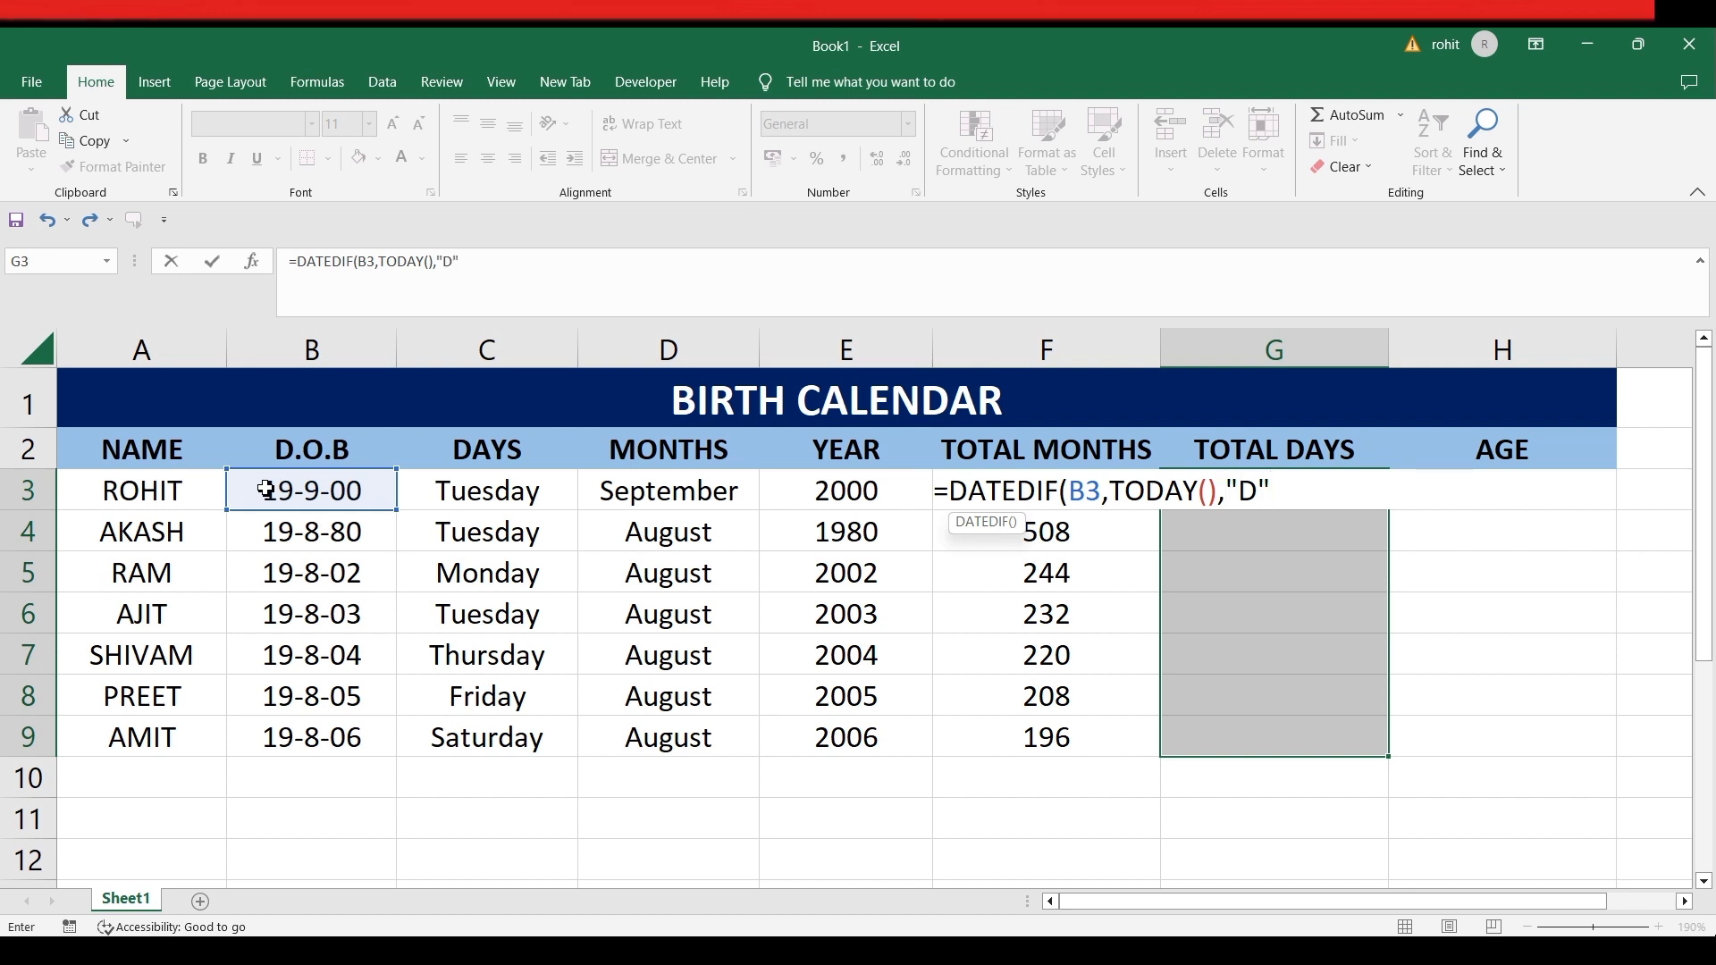
text("))
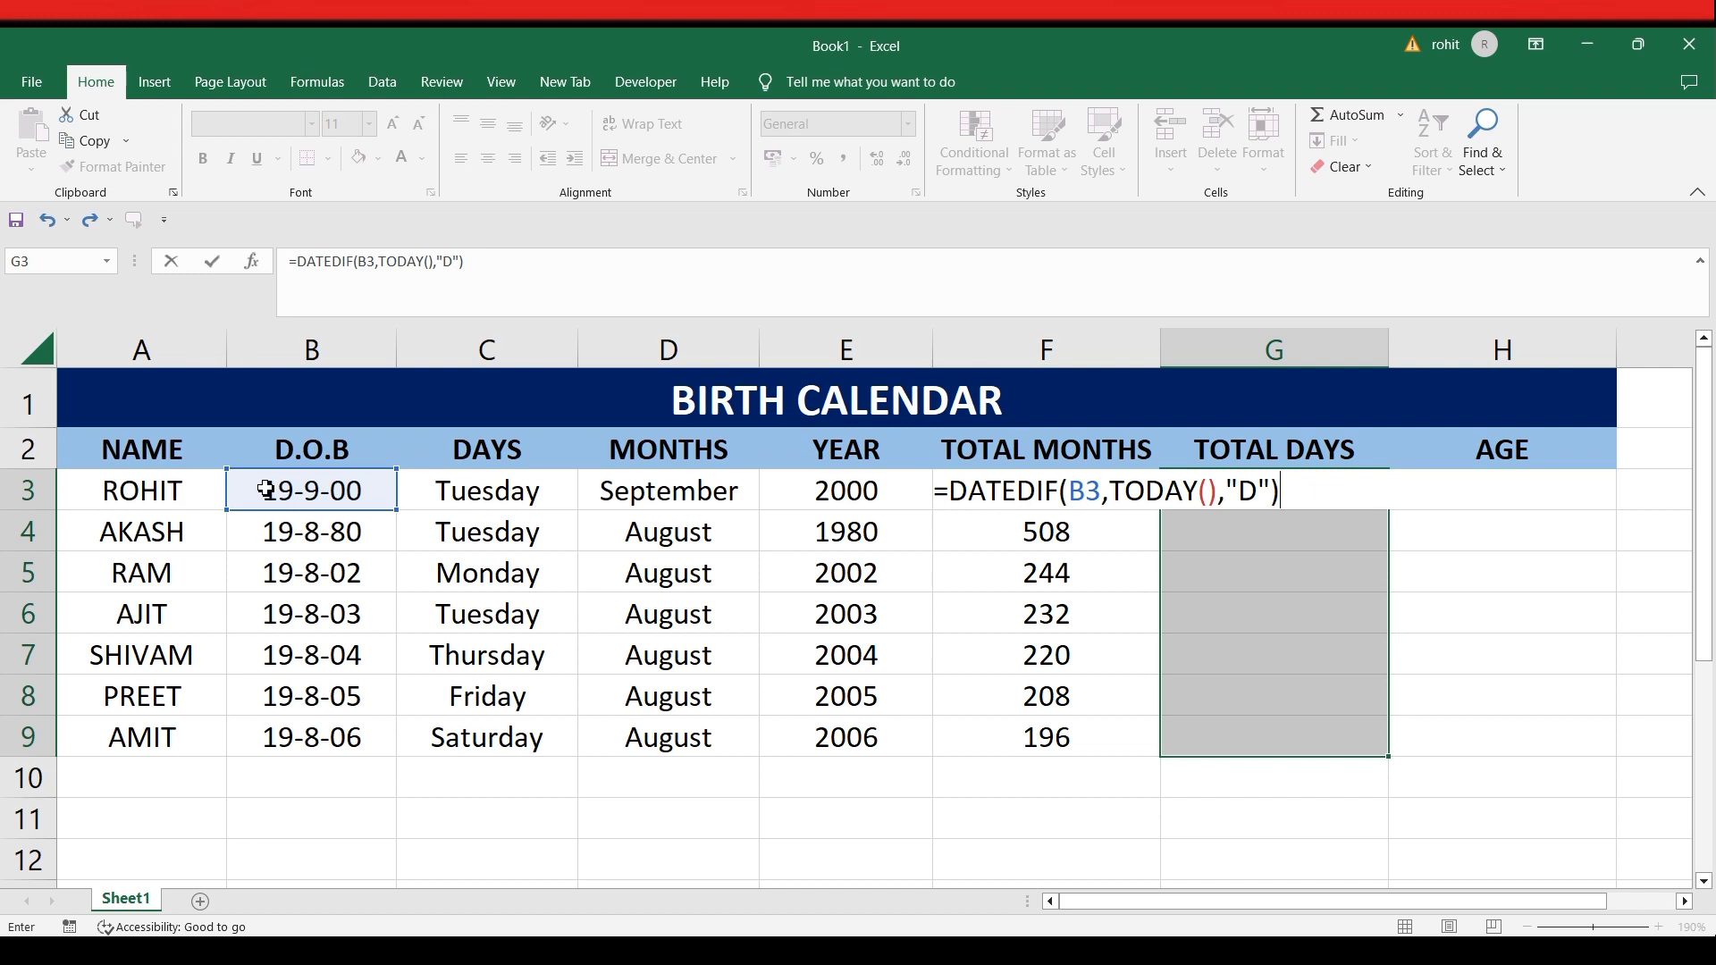
key(ctrl+Return)
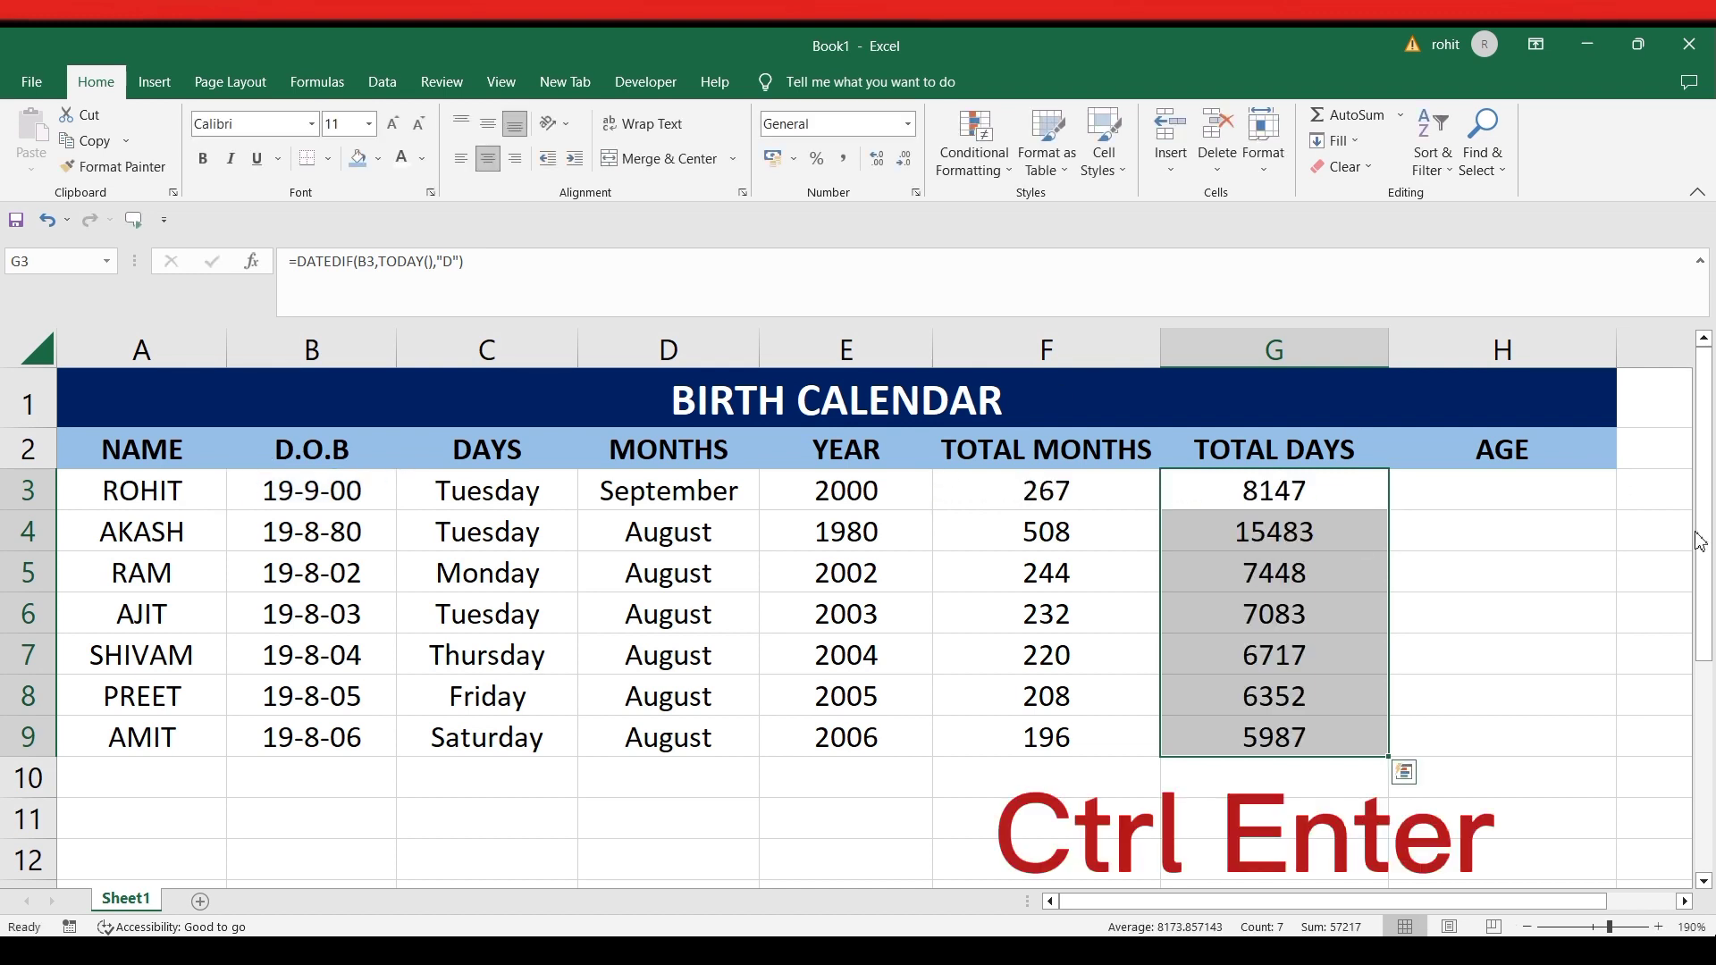
Enter =DATEDIF(B3,TODAY(),"Y") into all of H3:H9 at once to calculate the age in years
click(1505, 488)
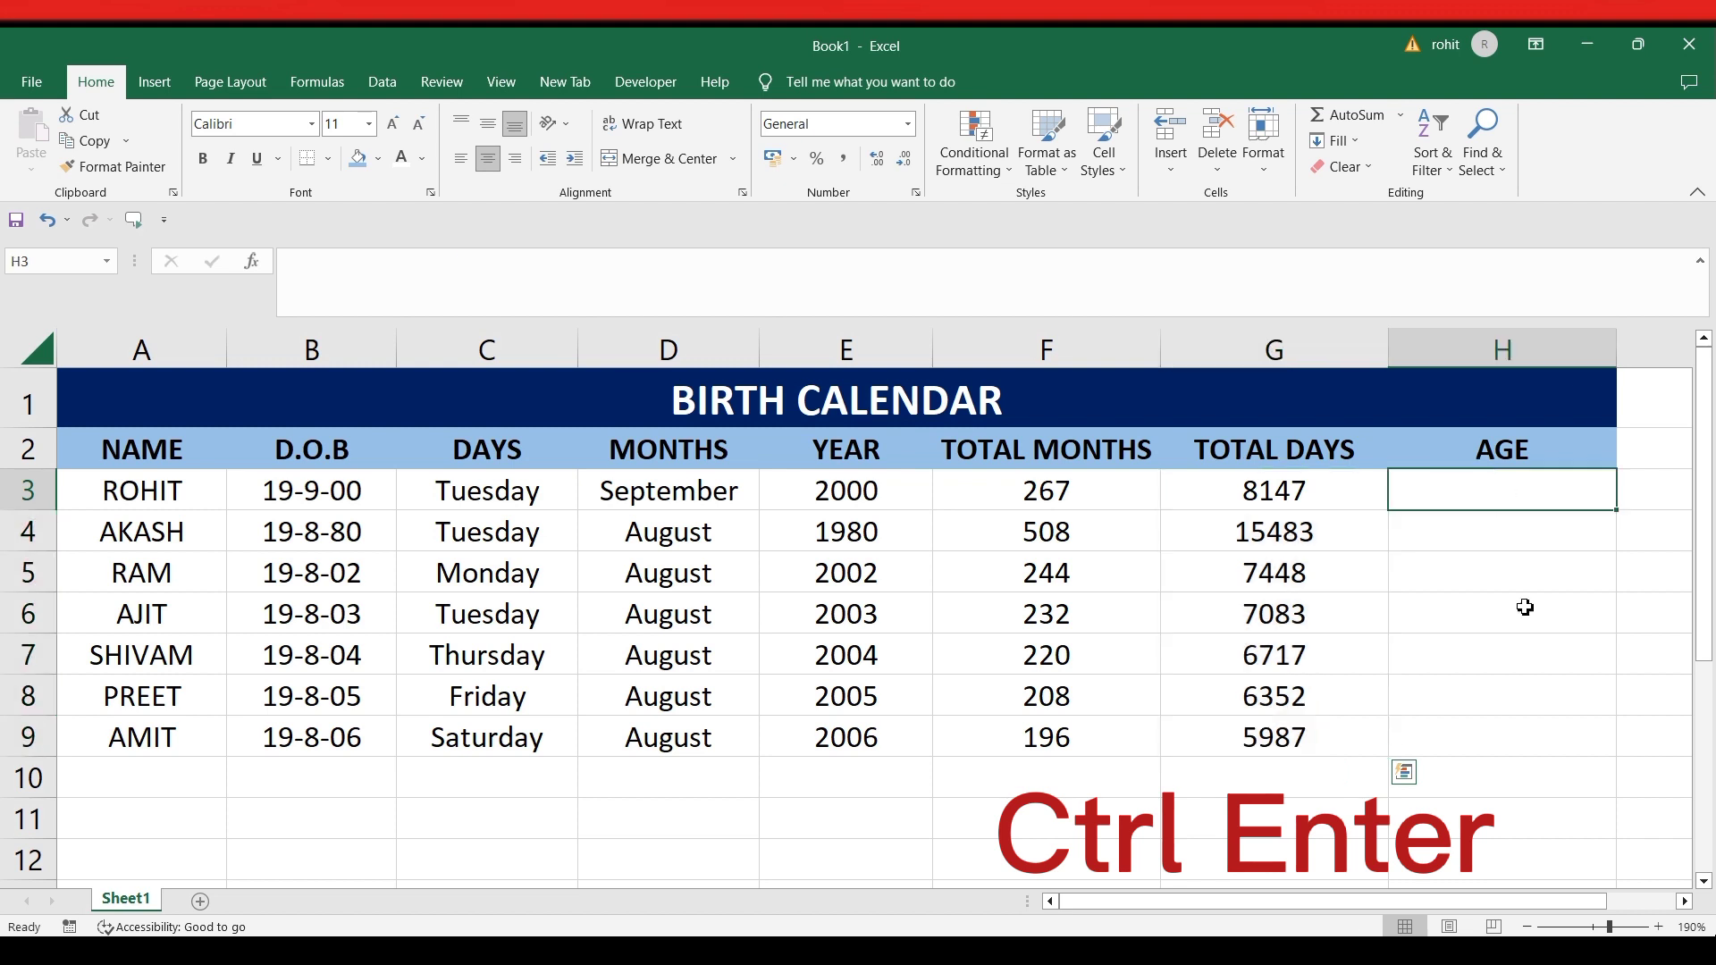
mouse_move(1505, 488)
mouse_down()
mouse_move(1540, 763)
mouse_move(1532, 739)
mouse_up()
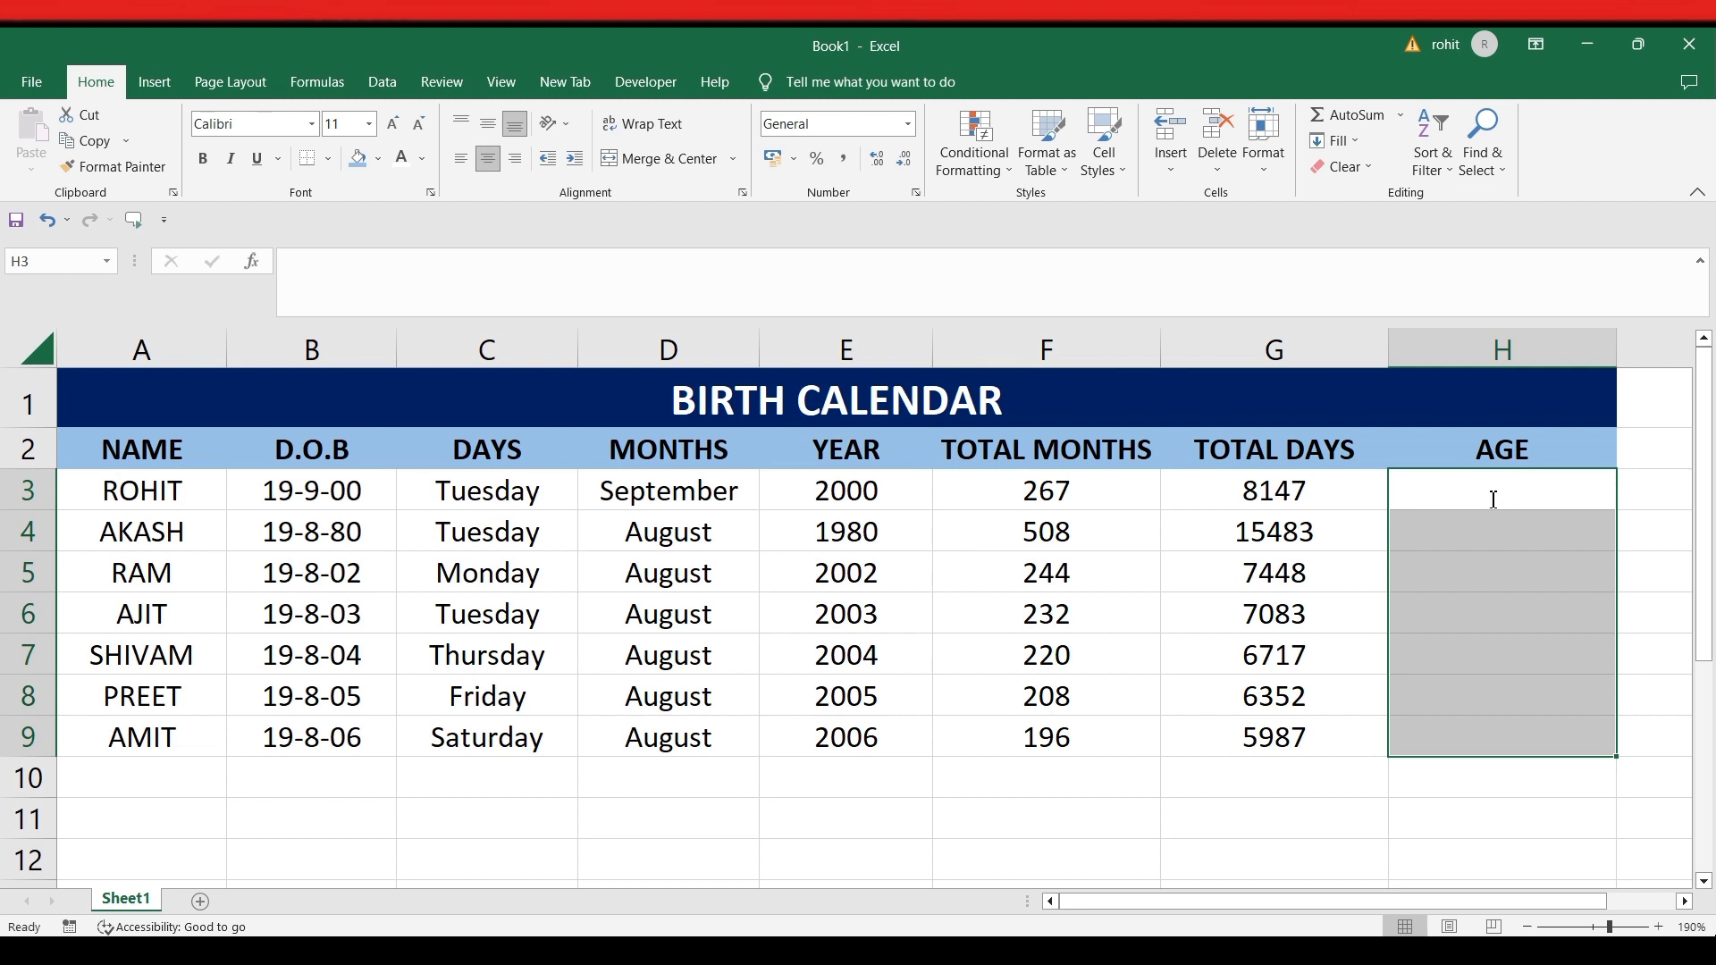
text(=D)
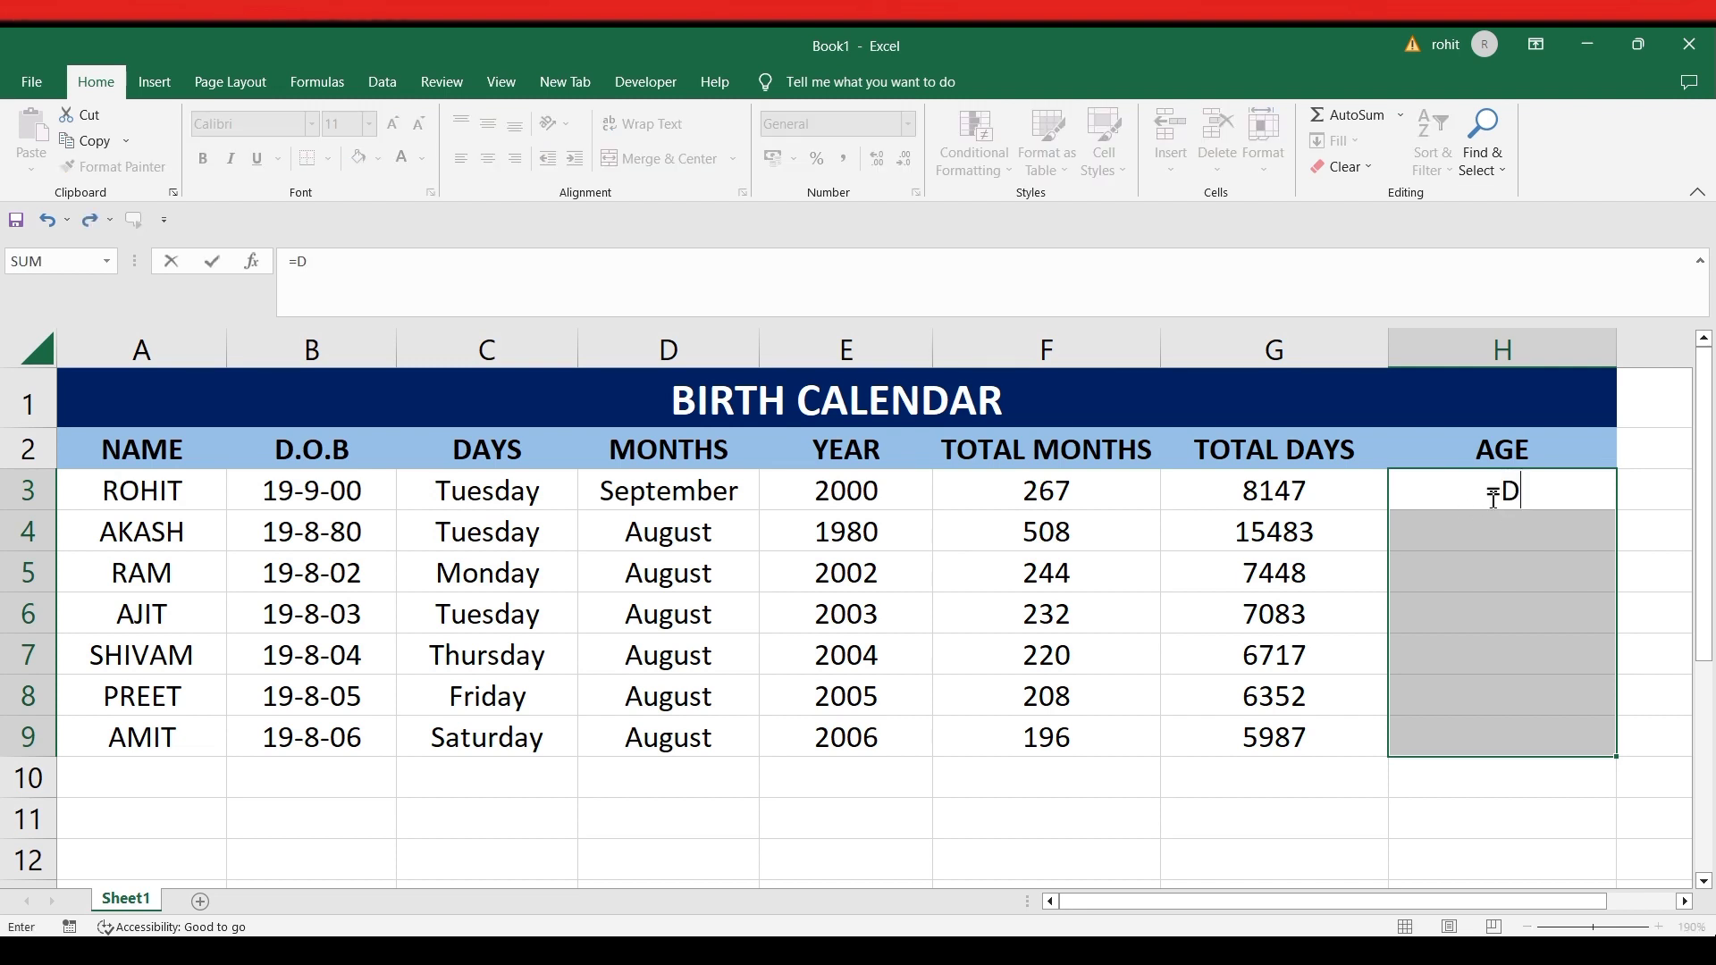
text(ATEDIF)
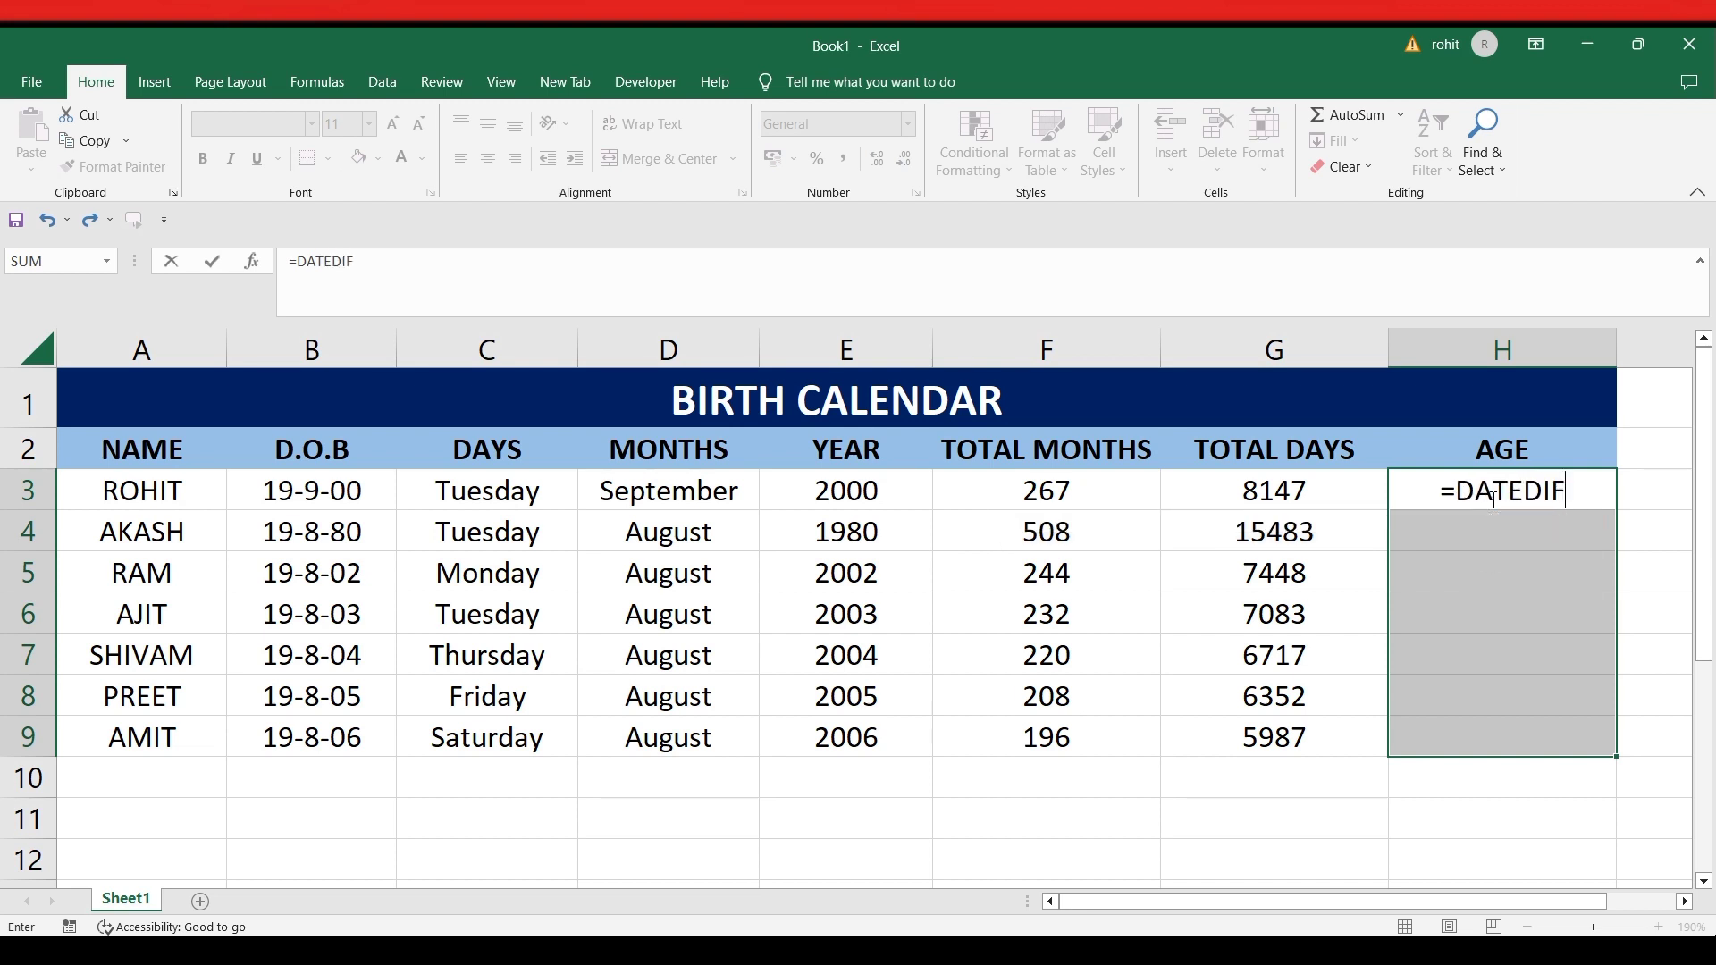
text(()
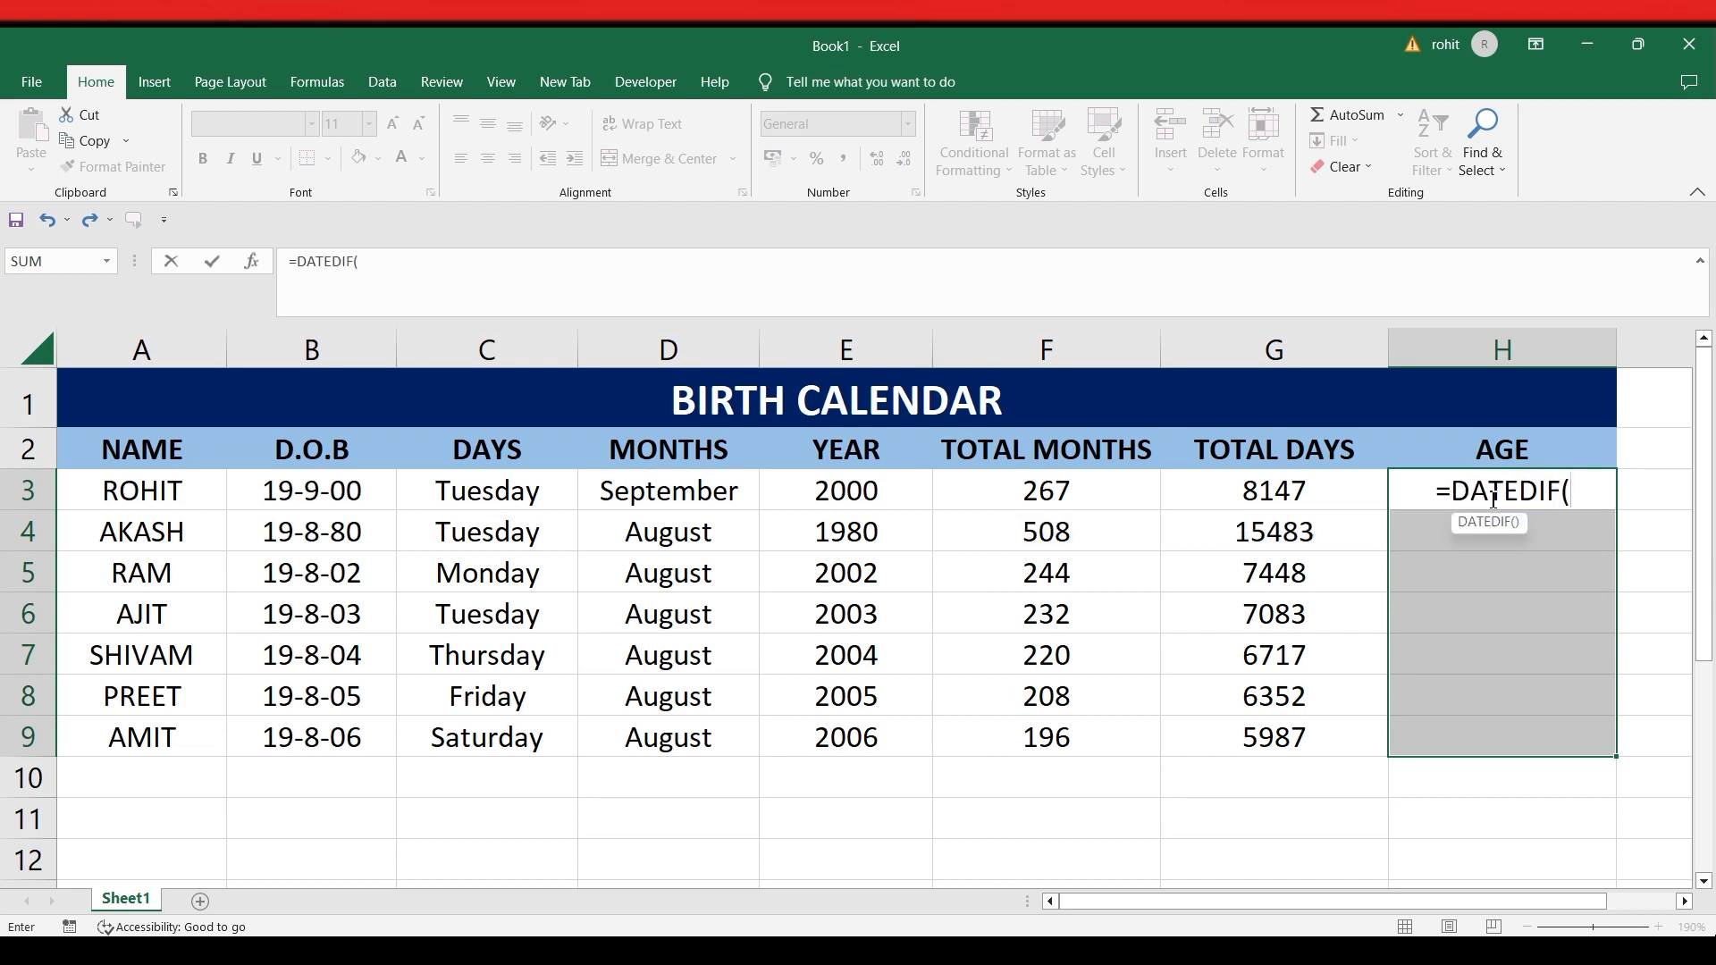
click(330, 497)
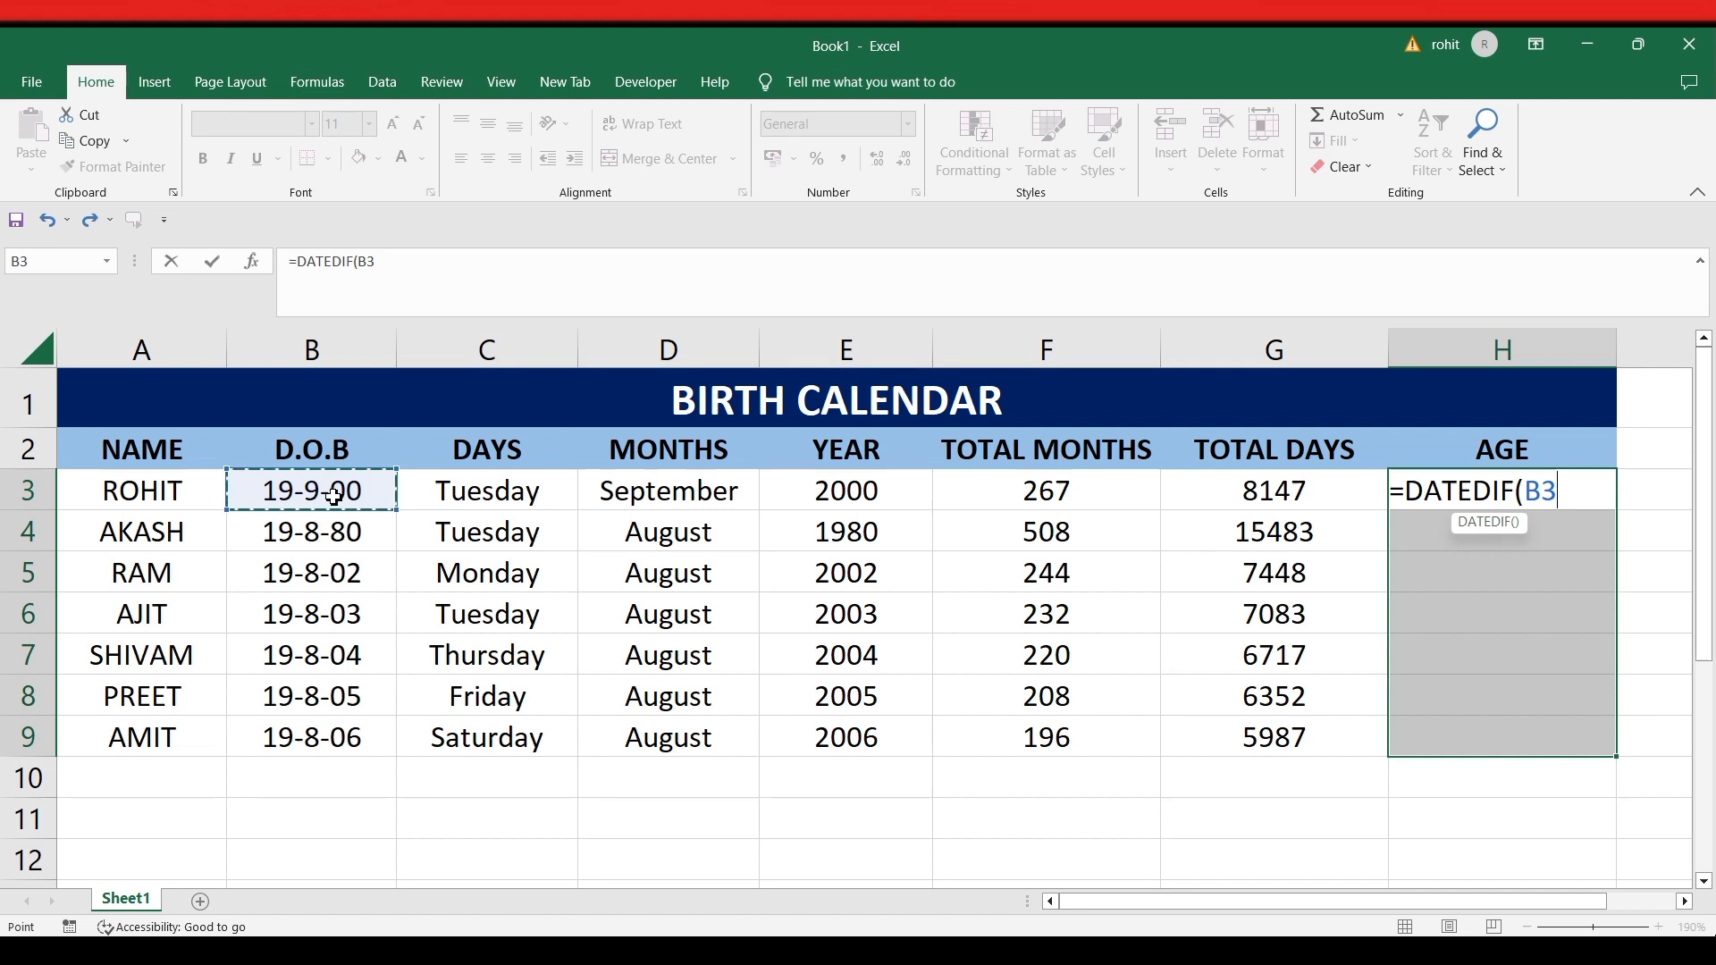
text(,TO)
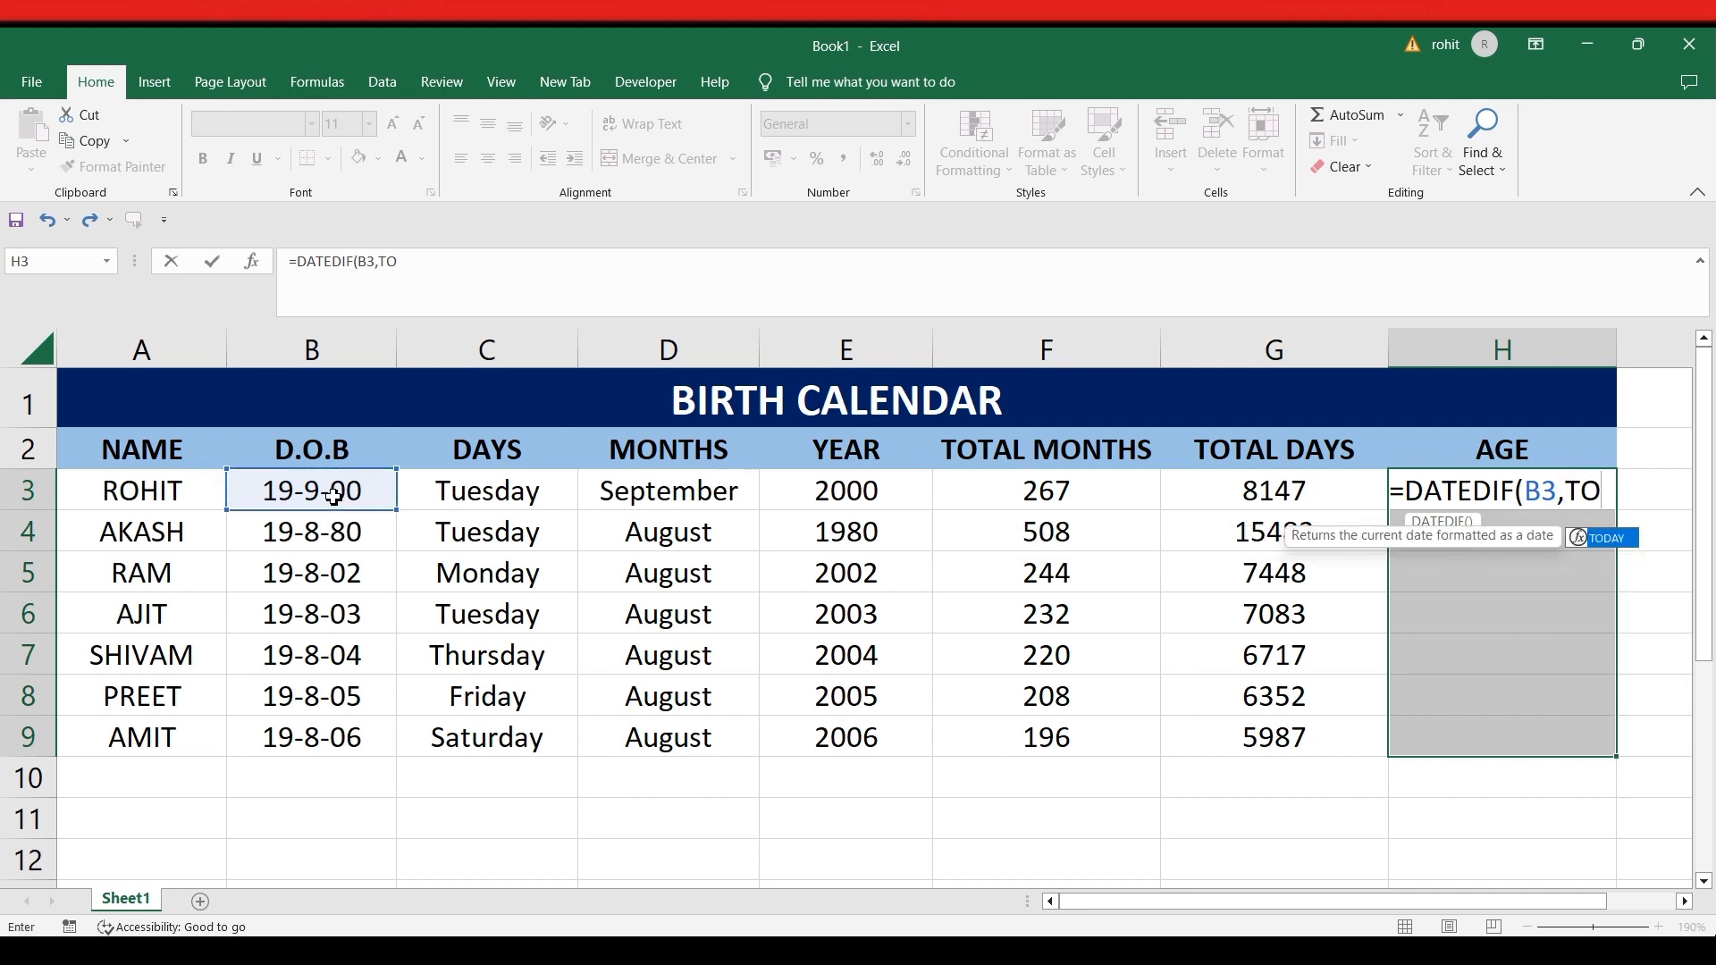
key(Tab)
text(),)
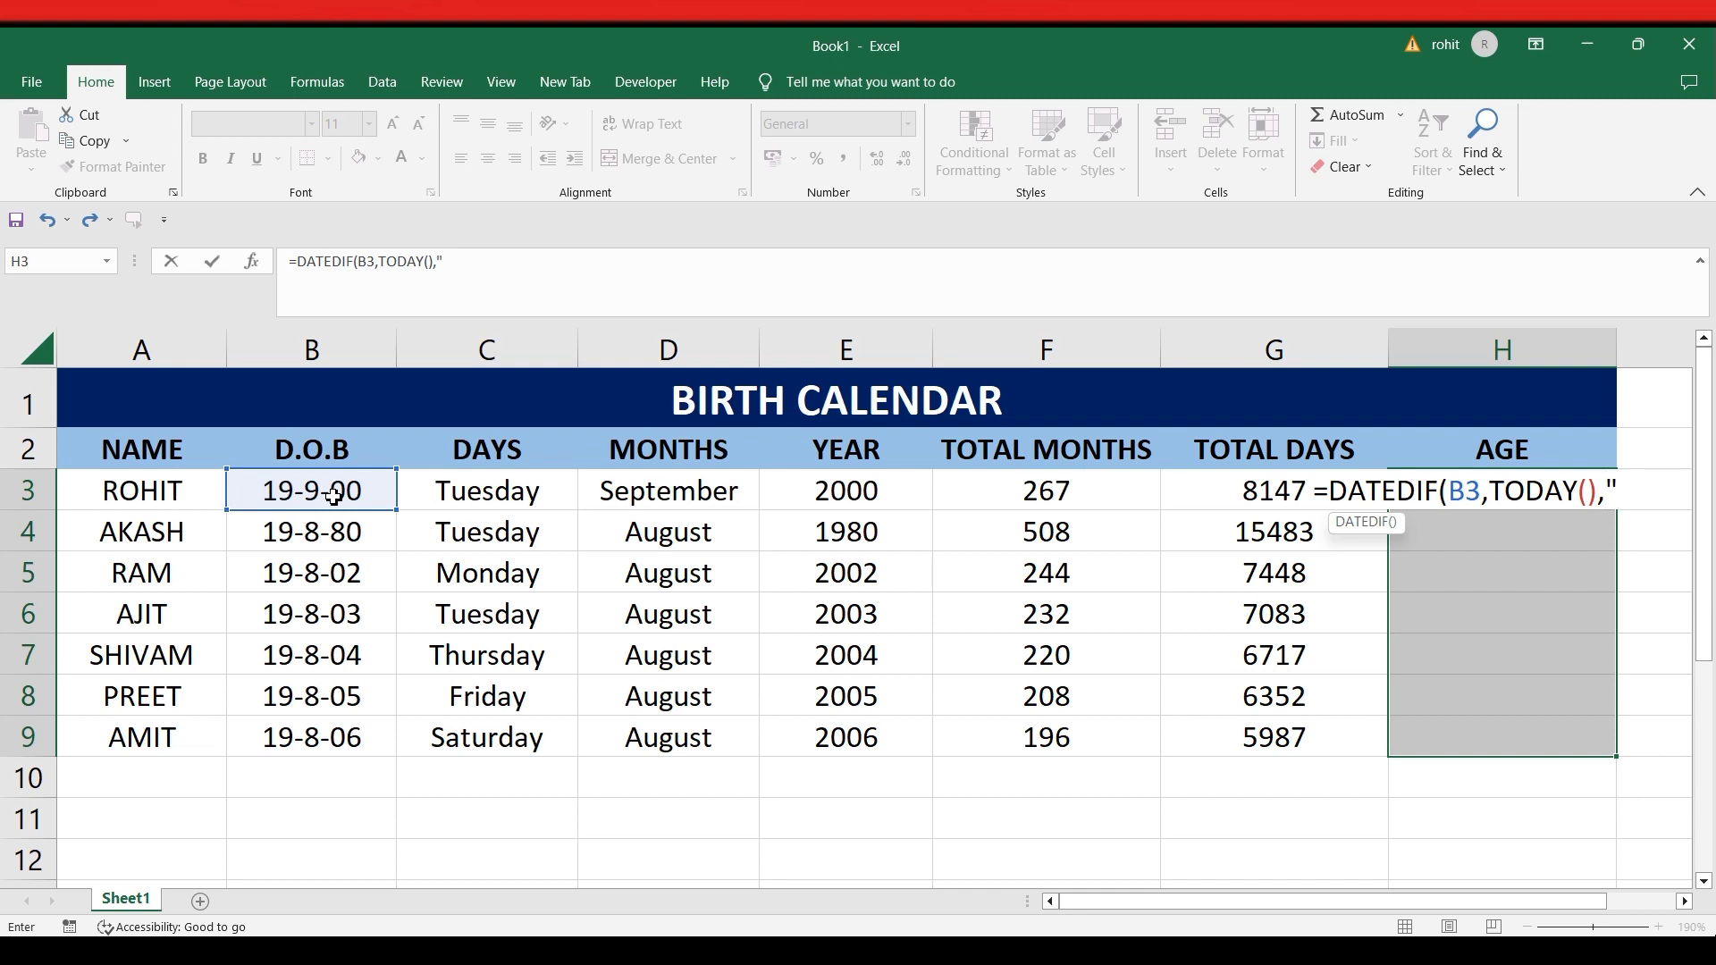
text("Y"))
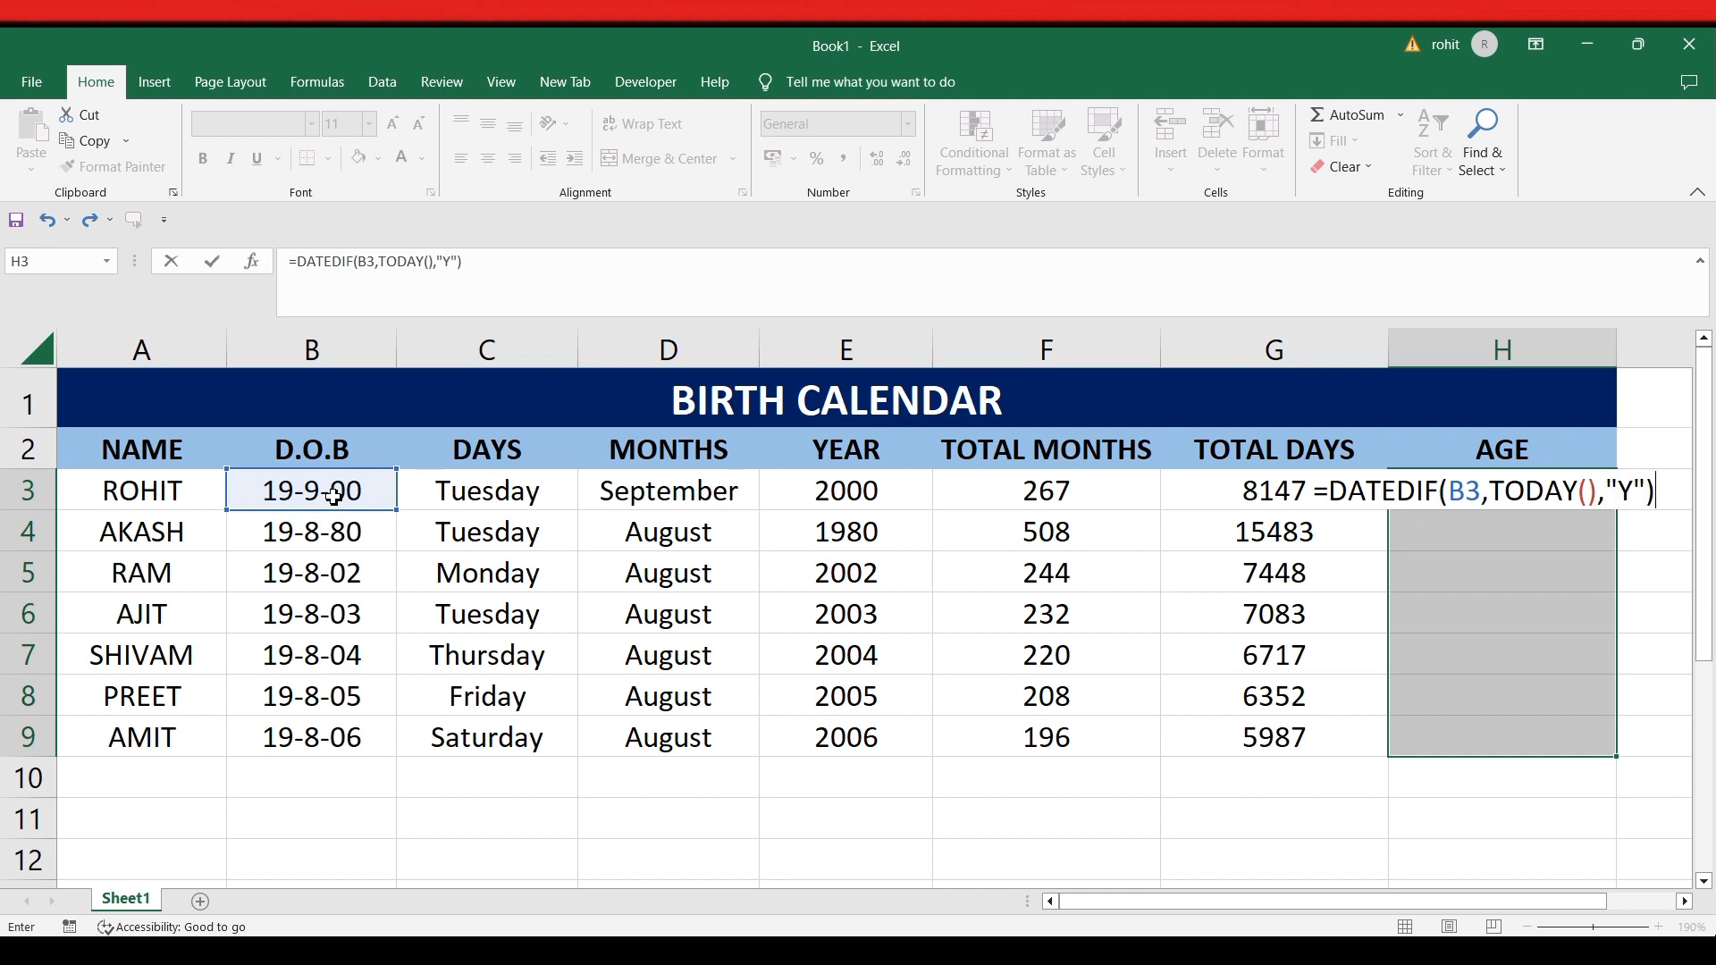
key(ctrl+Return)
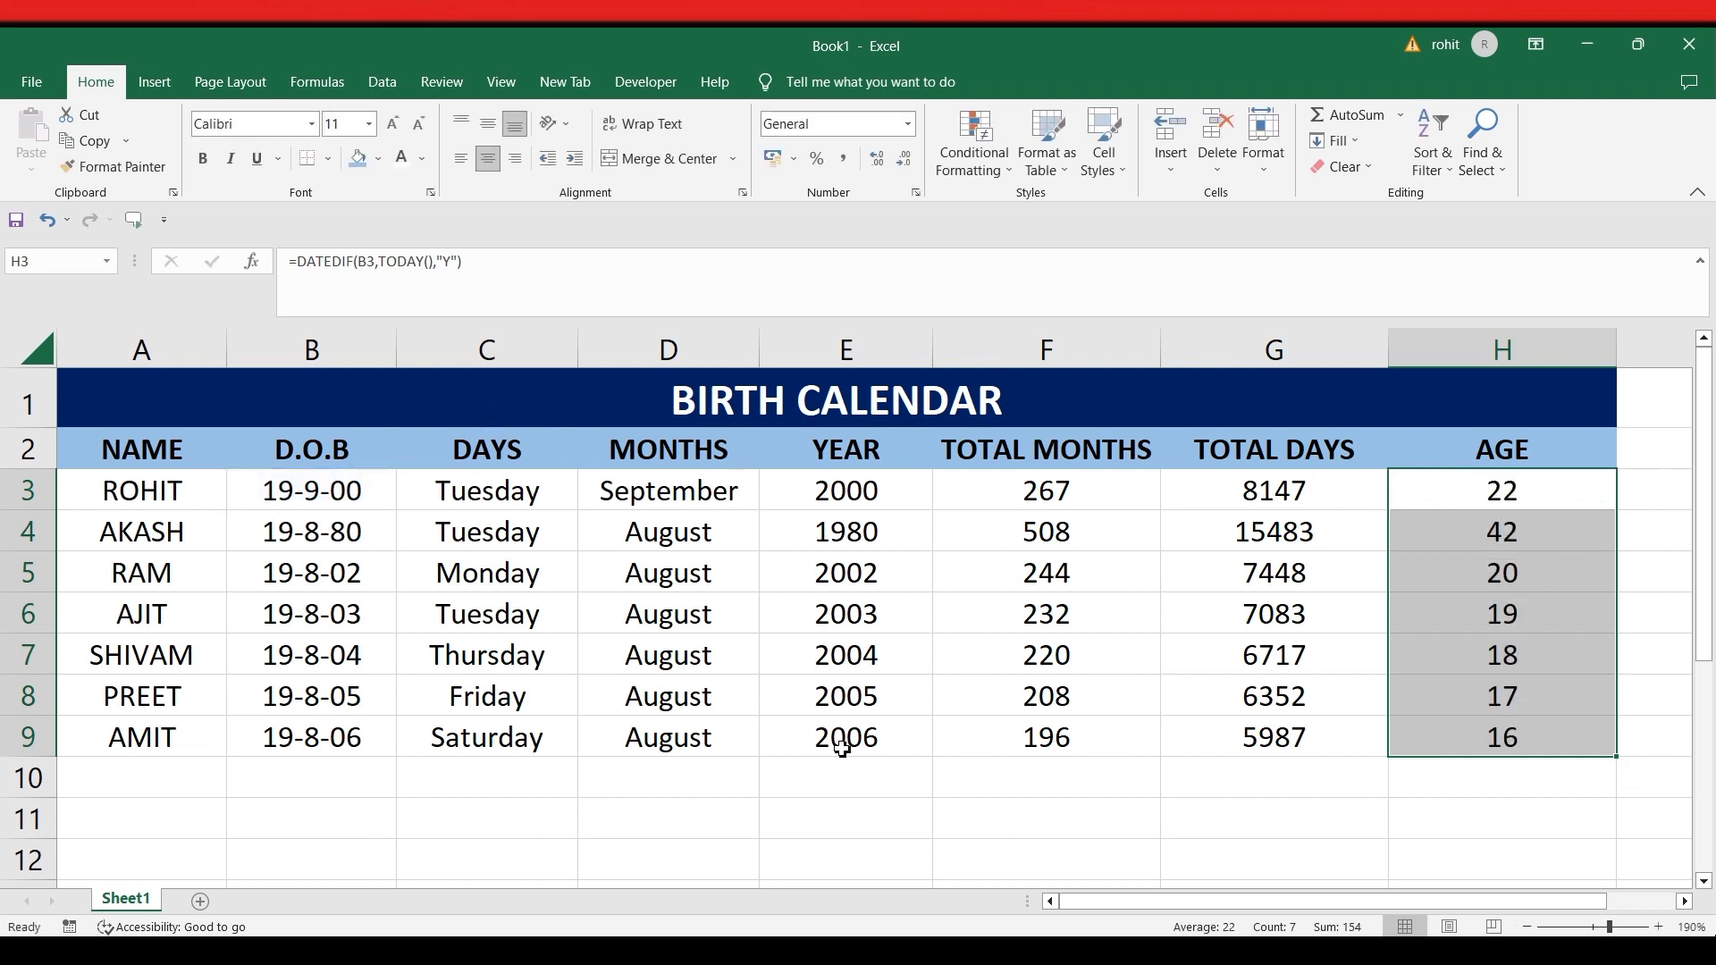
click(674, 739)
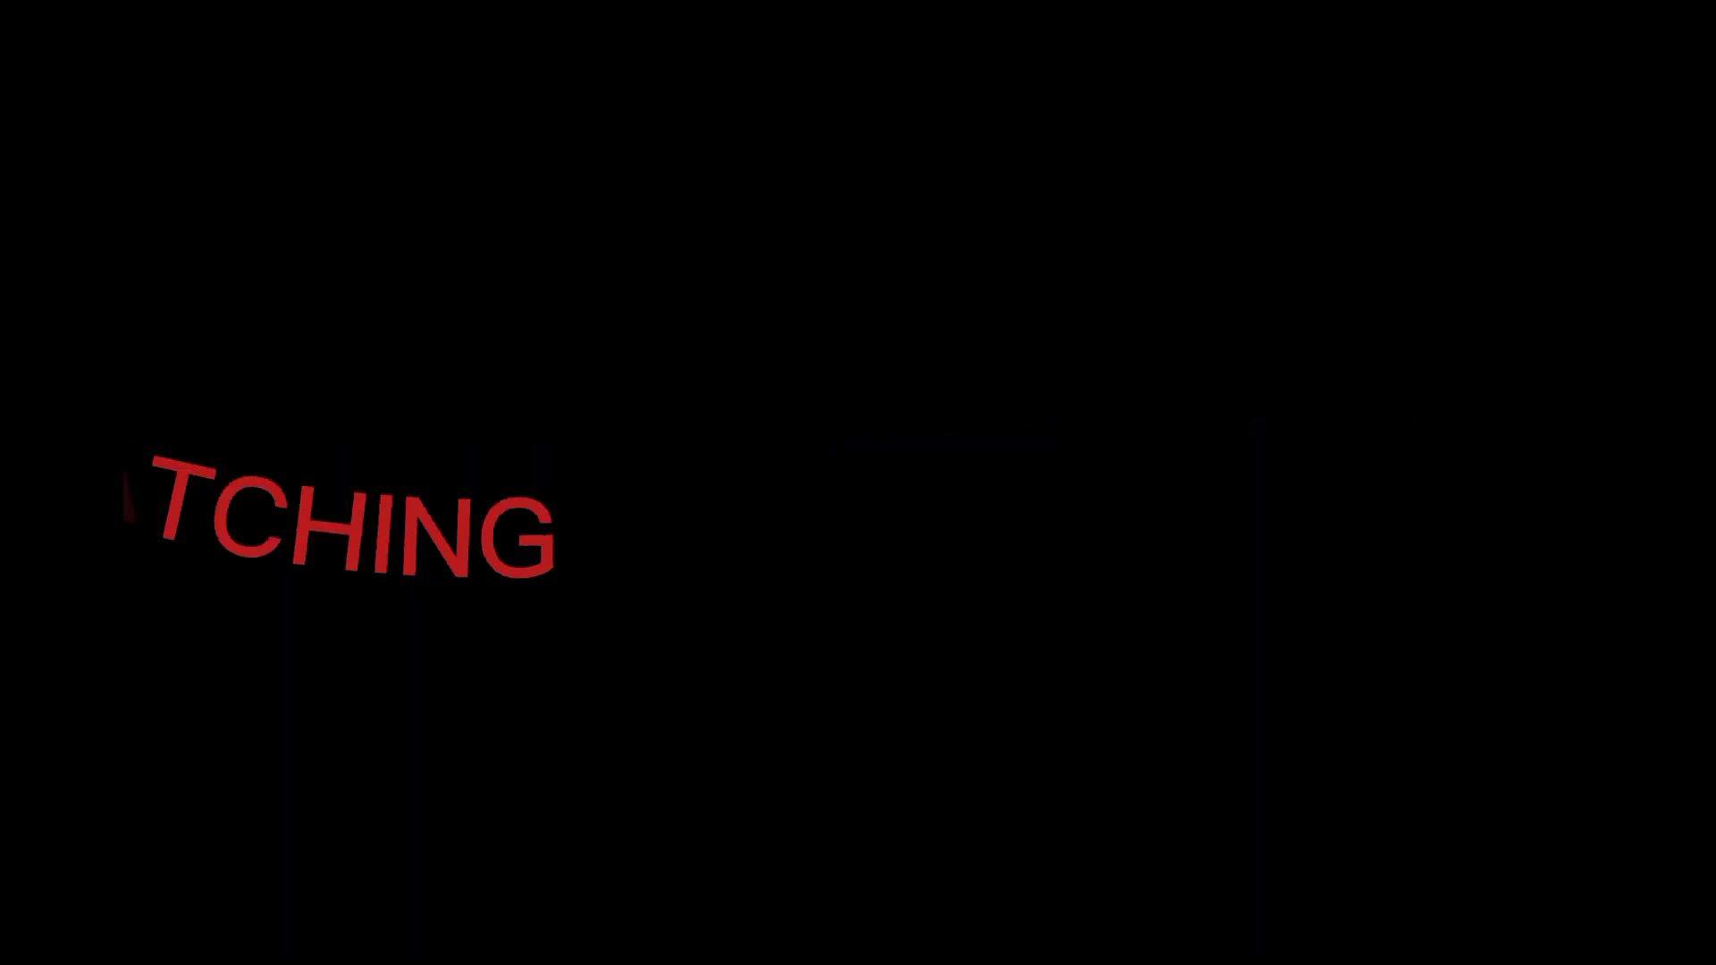